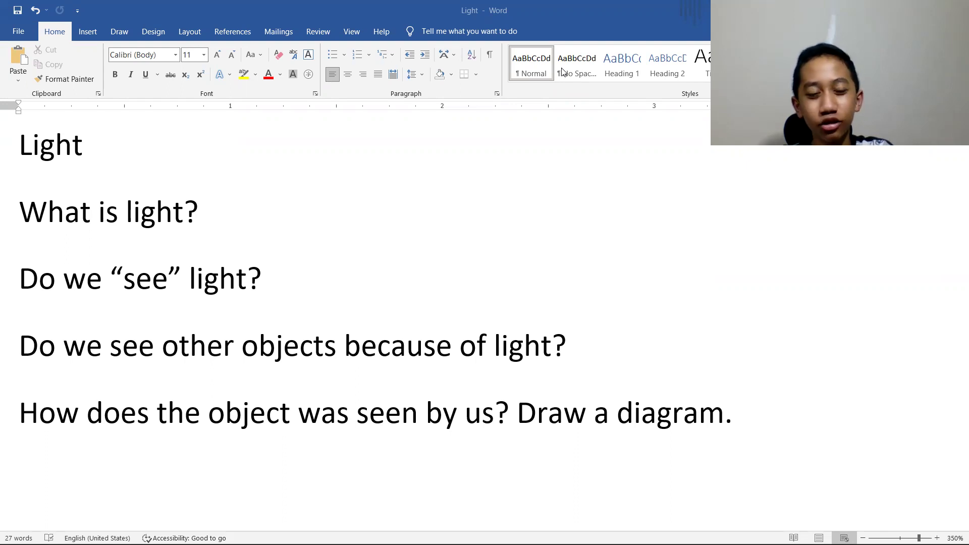
- Answer the question "What is light?" on the same line with "Light is essentially a photon. It is well, light."
{"action": "left_click", "coordinate": [293, 202]}
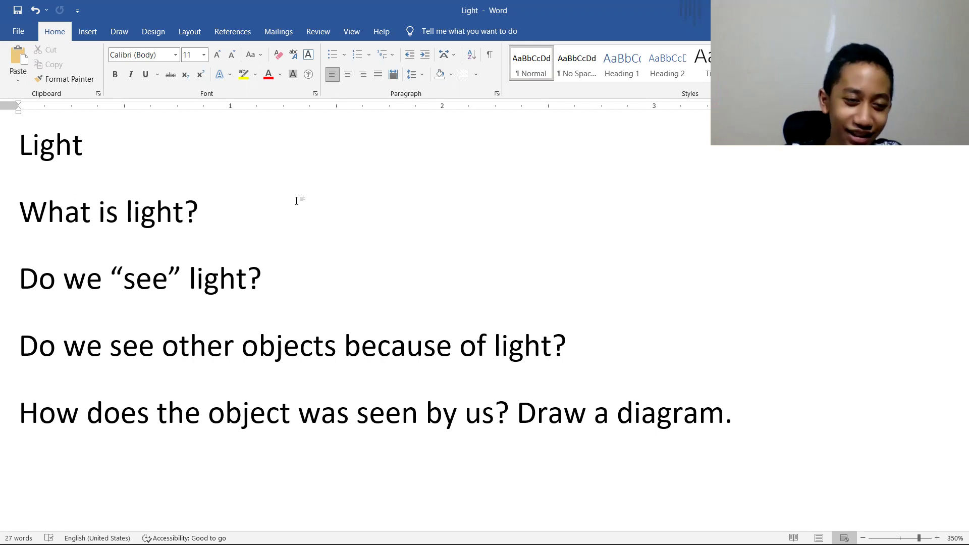
{"action": "type", "text": "I"}
{"action": "key", "text": "BackSpace"}
{"action": "type", "text": "Light i"}
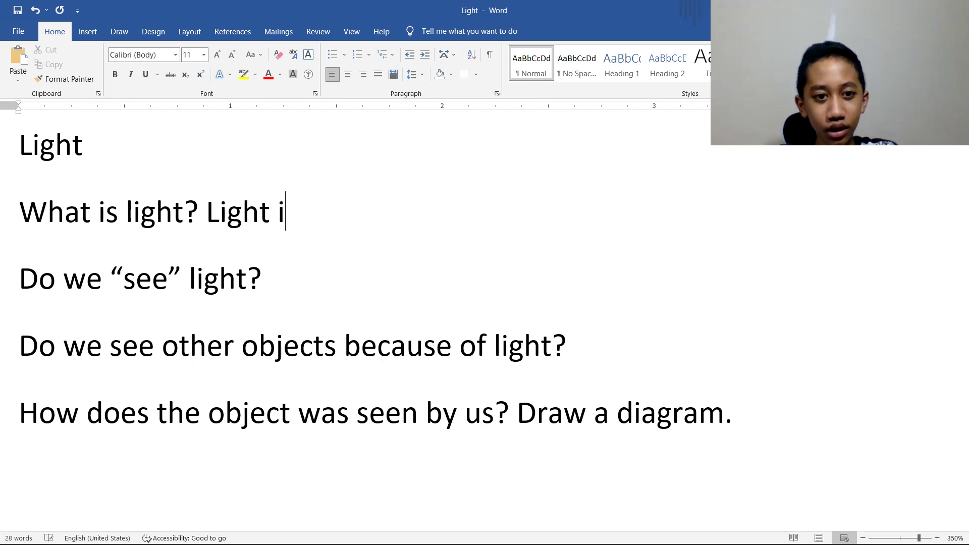
{"action": "type", "text": "s esse"}
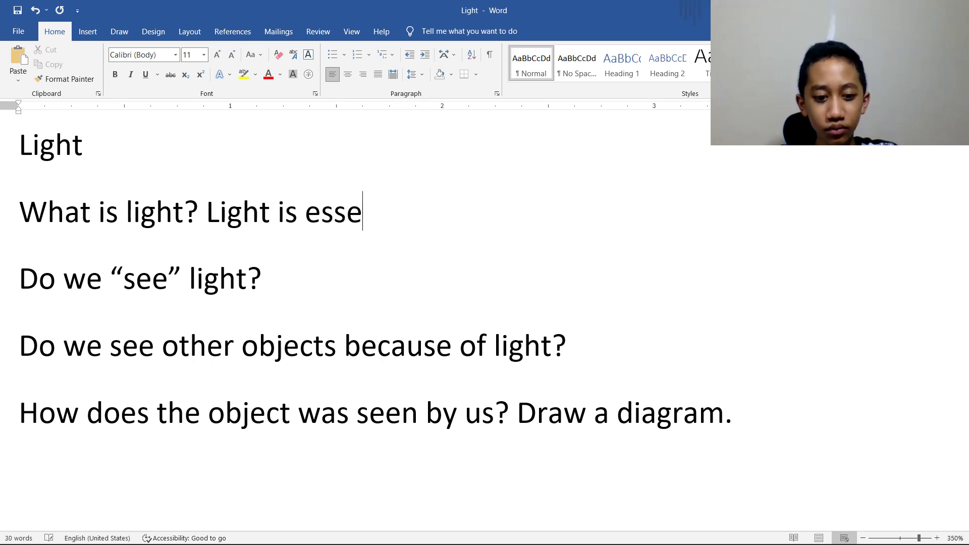
{"action": "type", "text": "ntially a "}
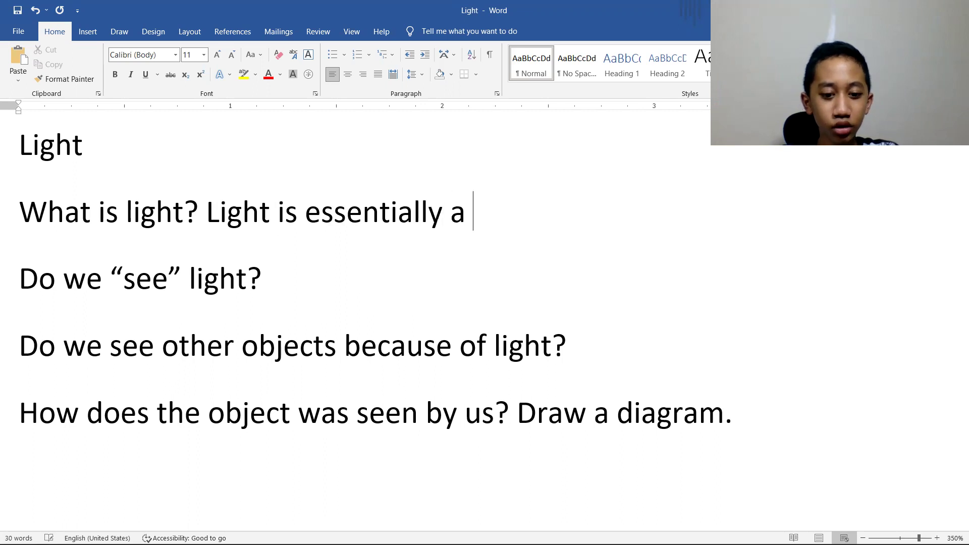
{"action": "type", "text": "photon."}
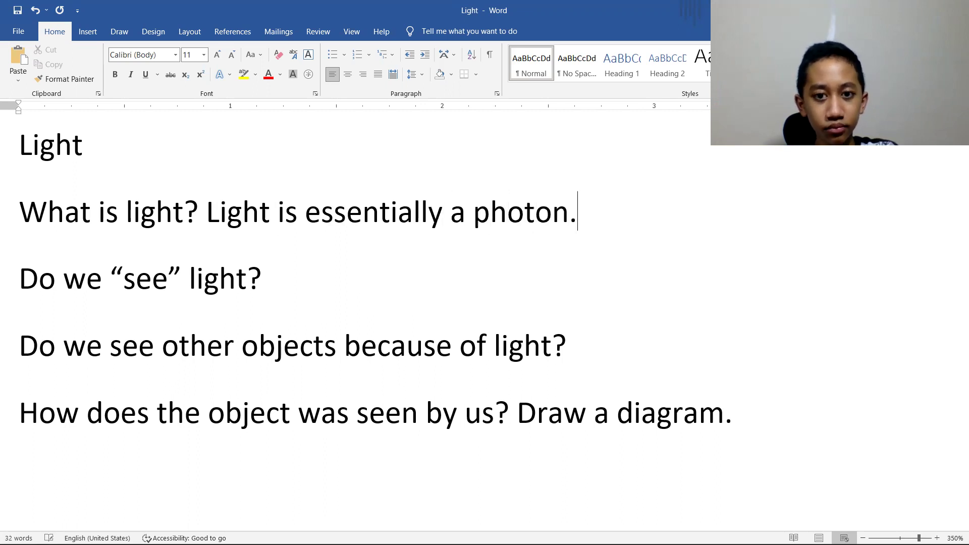
{"action": "type", "text": " It "}
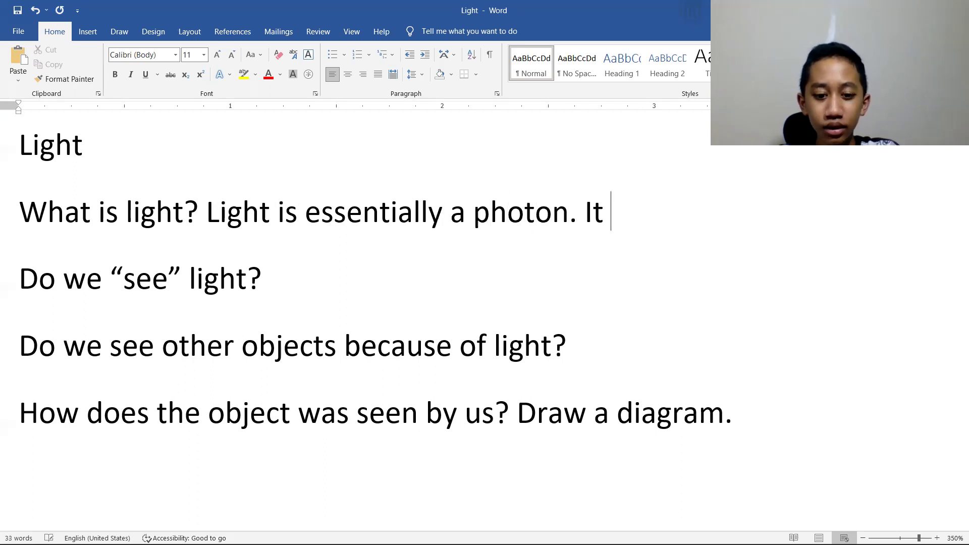
{"action": "type", "text": "is w"}
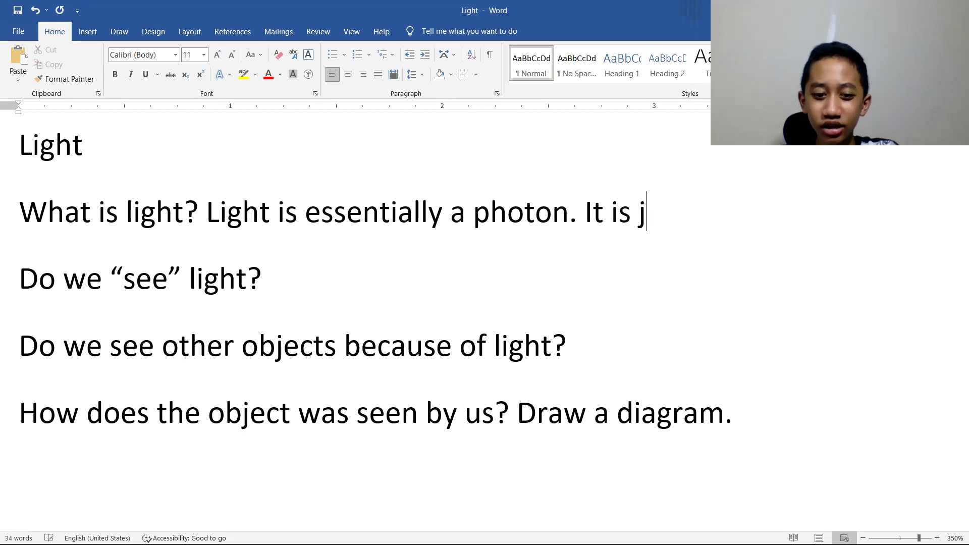
{"action": "type", "text": "ell, li"}
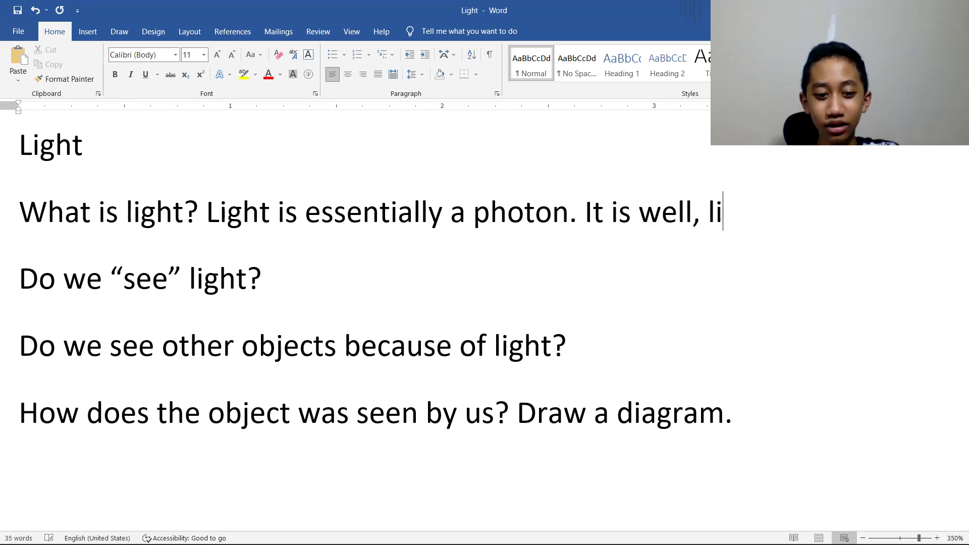
{"action": "type", "text": "ght. A"}
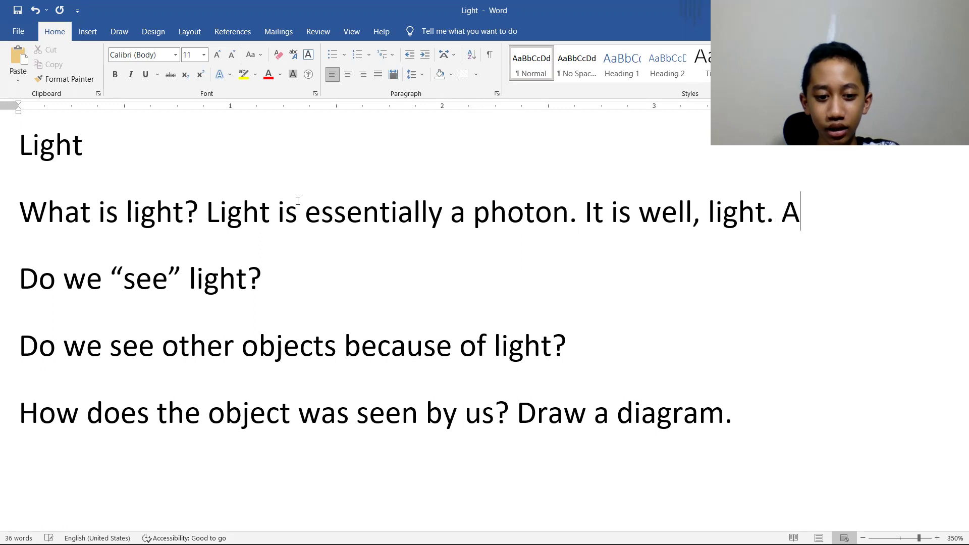
{"action": "type", "text": " travelling"}
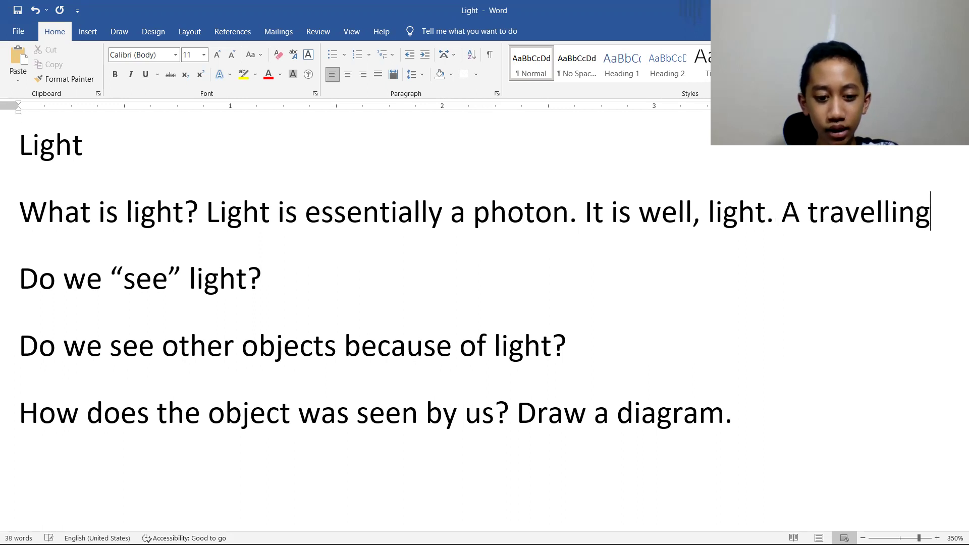
{"action": "type", "text": " materai"}
{"action": "key", "text": "BackSpace"}
{"action": "key", "text": "BackSpace"}
{"action": "type", "text": "ial,"}
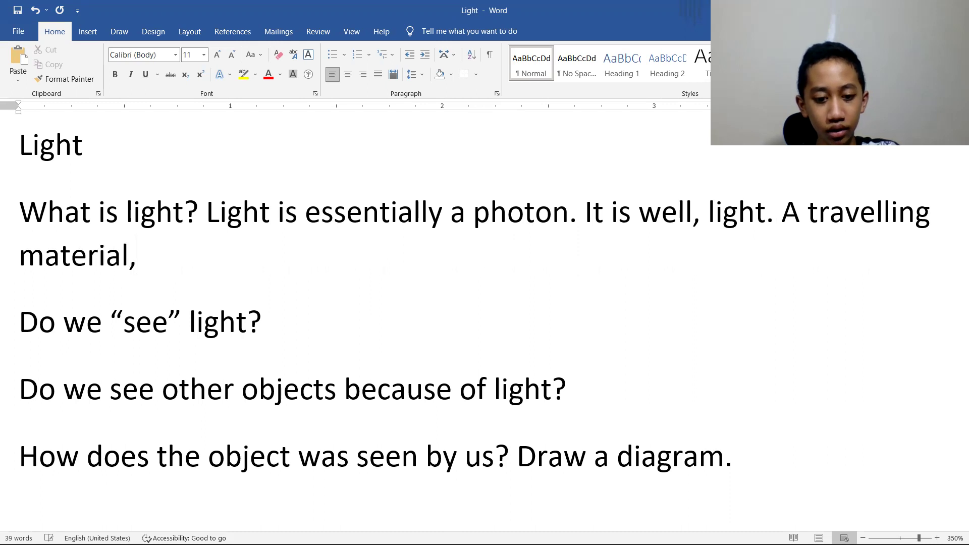
{"action": "type", "text": " and is,"}
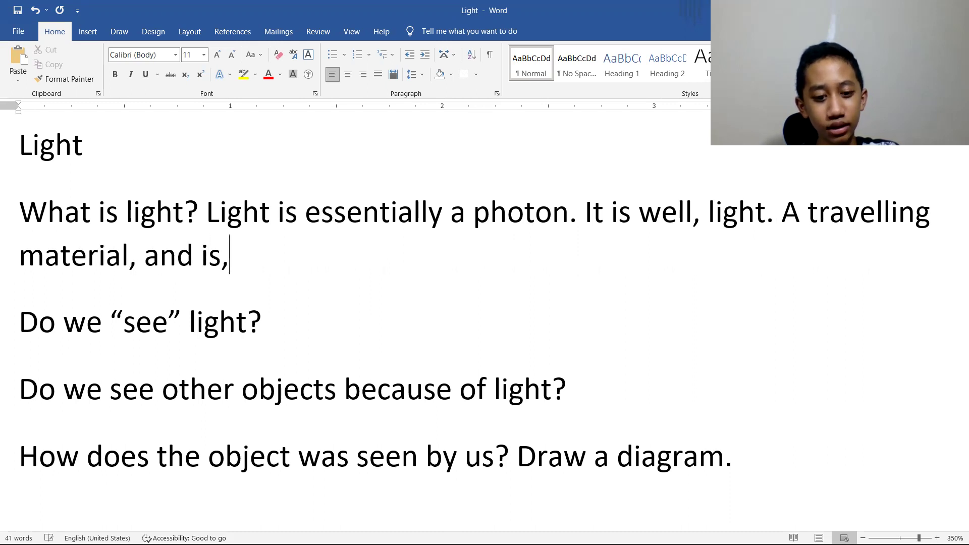
{"action": "key", "text": "BackSpace"}
{"action": "key", "text": "BackSpace"}
{"action": "key", "text": "BackSpace"}
{"action": "key", "text": "BackSpace"}
{"action": "key", "text": "BackSpace"}
{"action": "key", "text": "BackSpace"}
{"action": "key", "text": "BackSpace"}
{"action": "key", "text": "BackSpace"}
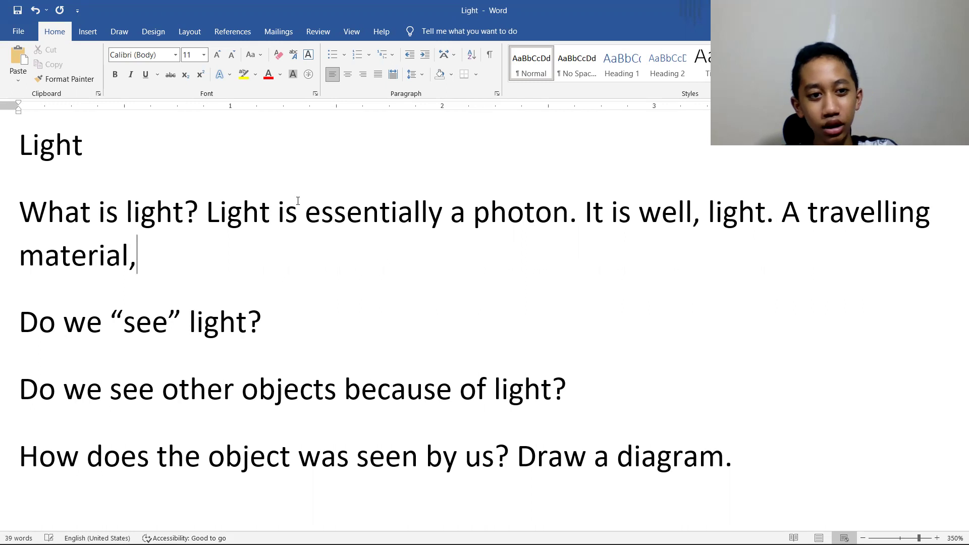
{"action": "key", "text": "BackSpace"}
{"action": "type", "text": "."}
{"action": "key", "text": "BackSpace"}
{"action": "key", "text": "BackSpace"}
{"action": "key", "text": "BackSpace"}
{"action": "key", "text": "BackSpace"}
{"action": "key", "text": "BackSpace"}
{"action": "key", "text": "BackSpace"}
{"action": "key", "text": "BackSpace"}
{"action": "key", "text": "BackSpace"}
{"action": "key", "text": "BackSpace"}
{"action": "key", "text": "BackSpace"}
{"action": "key", "text": "BackSpace"}
{"action": "key", "text": "BackSpace"}
{"action": "key", "text": "BackSpace"}
{"action": "key", "text": "BackSpace"}
{"action": "key", "text": "BackSpace"}
{"action": "key", "text": "BackSpace"}
{"action": "key", "text": "BackSpace"}
{"action": "key", "text": "BackSpace"}
{"action": "key", "text": "BackSpace"}
{"action": "key", "text": "BackSpace"}
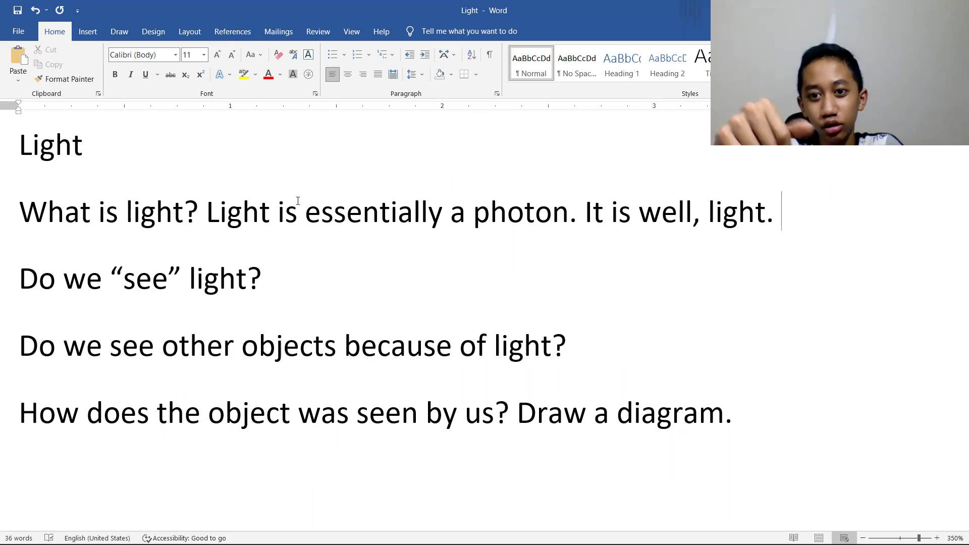
- Answer the "see" light question with "The seeing part, is actually absorbing and turning into electrical signals. You see that wall"
{"action": "key", "text": "Down"}
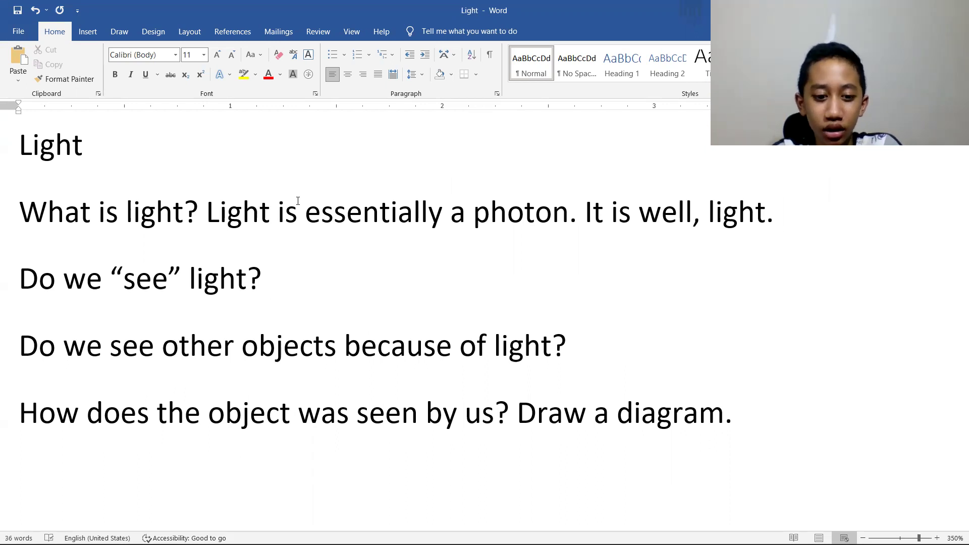
{"action": "type", "text": "The seein"}
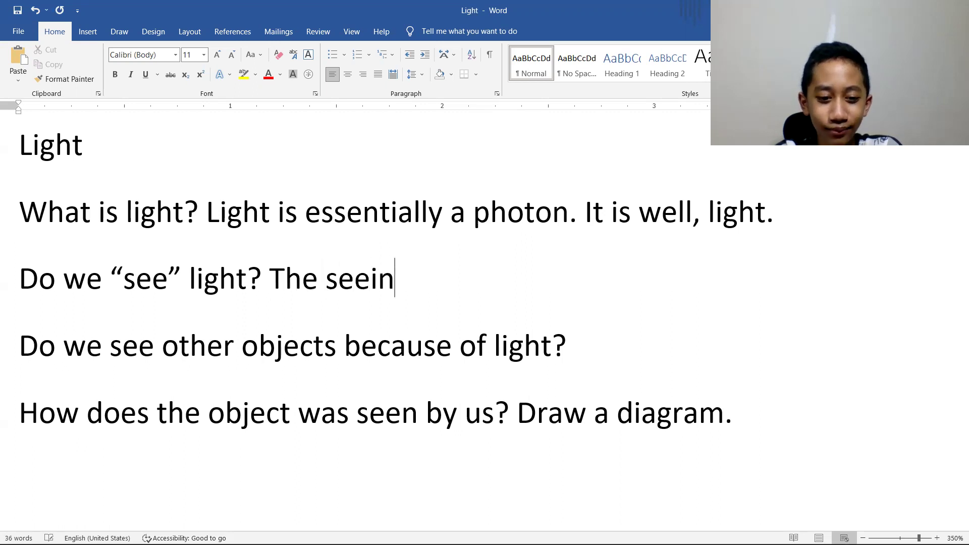
{"action": "type", "text": "g part, "}
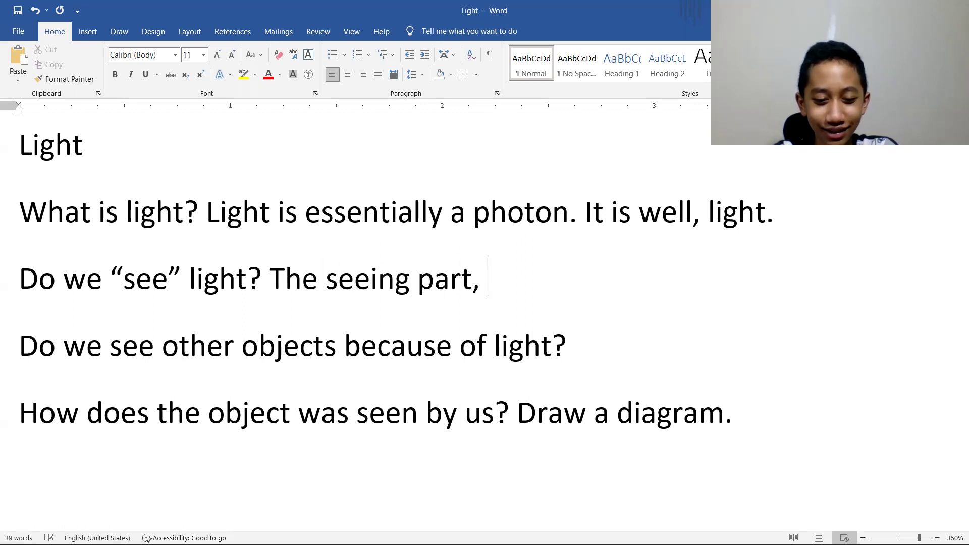
{"action": "type", "text": "is actually a"}
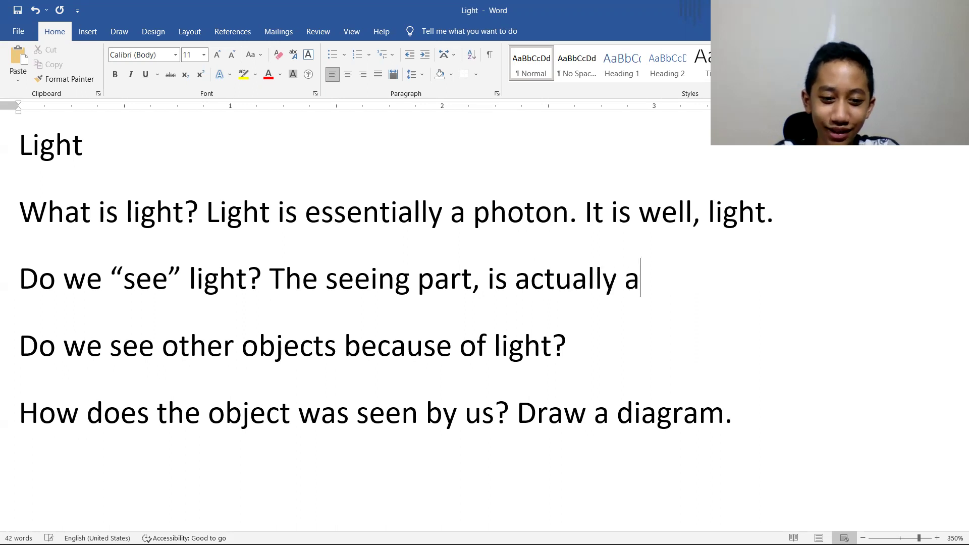
{"action": "type", "text": "bsorbing"}
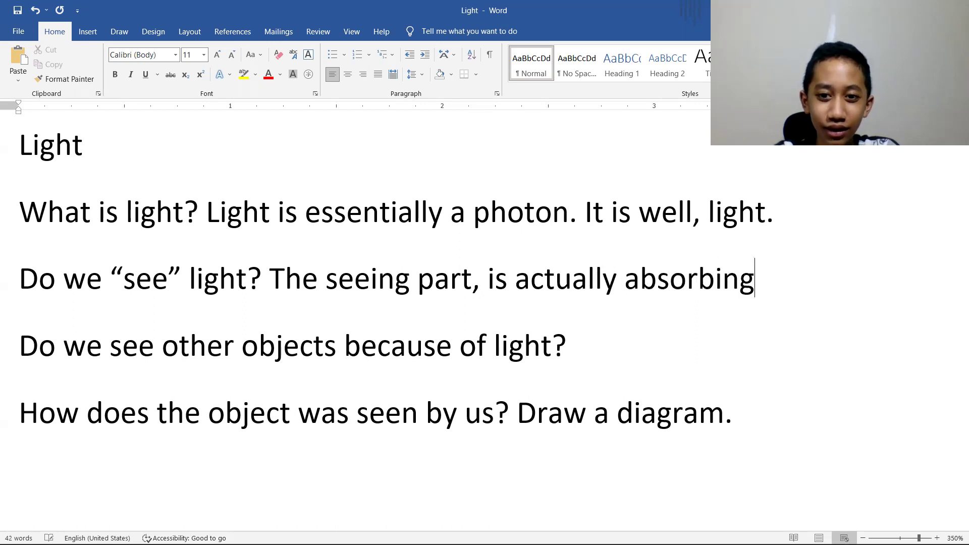
{"action": "type", "text": " and turnin"}
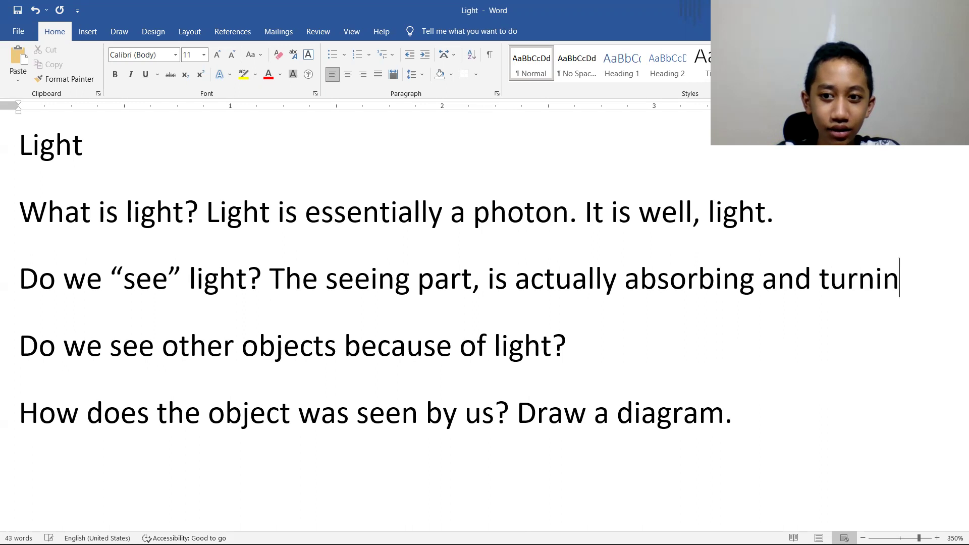
{"action": "type", "text": "g into e"}
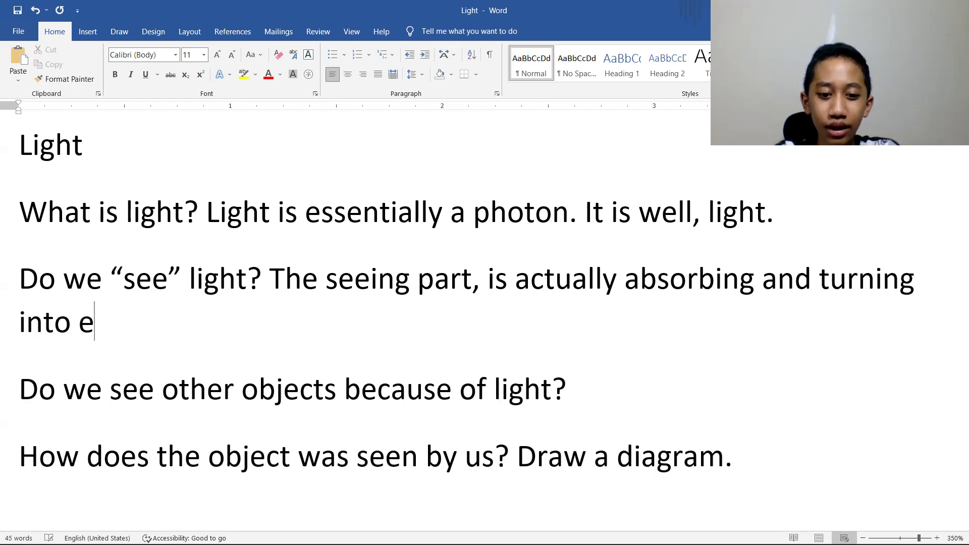
{"action": "type", "text": "lectrical"}
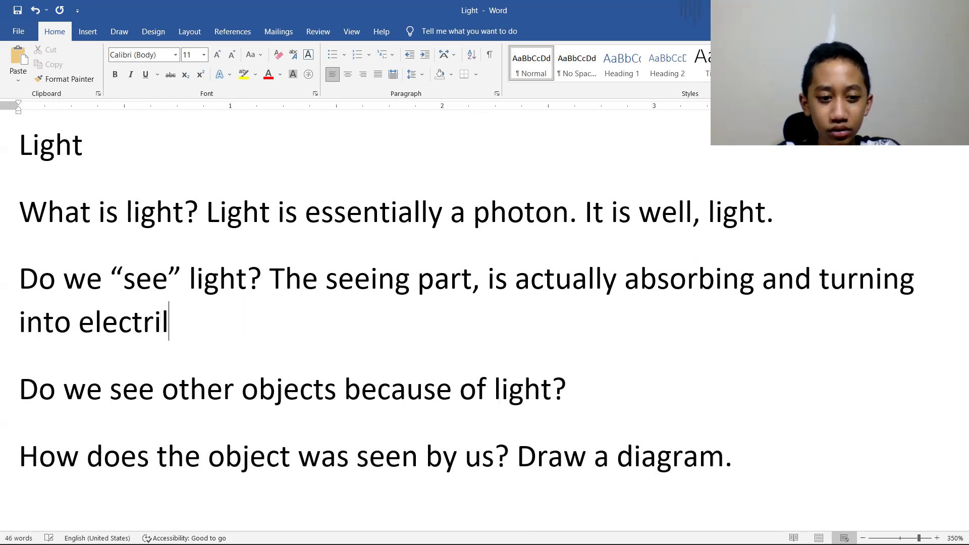
{"action": "type", "text": " sign"}
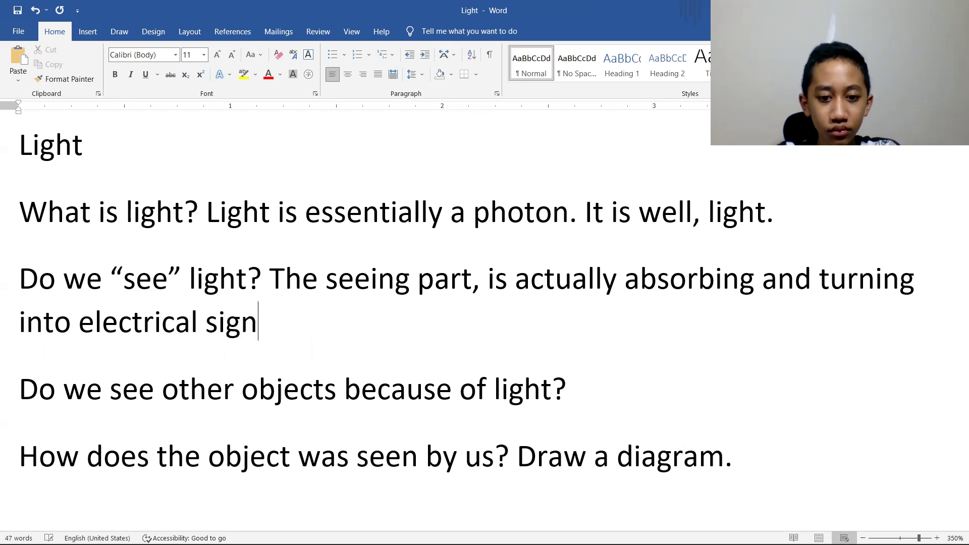
{"action": "type", "text": "als. You see that wall"}
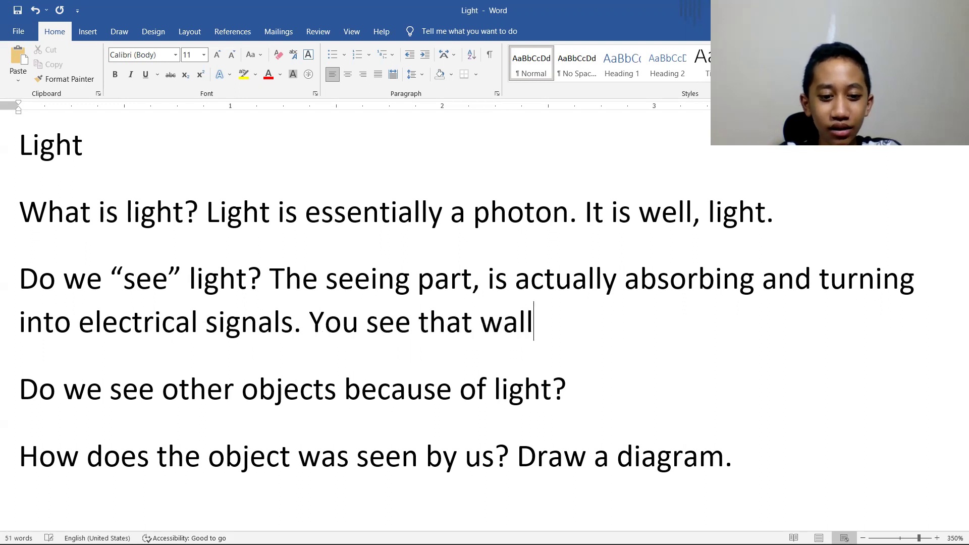
- Continue the answer with "? Yeah, that is actually a photon which has been reflected from the wall to our eyes, then absorbed by the retina"
{"action": "type", "text": " ? Yeah,"}
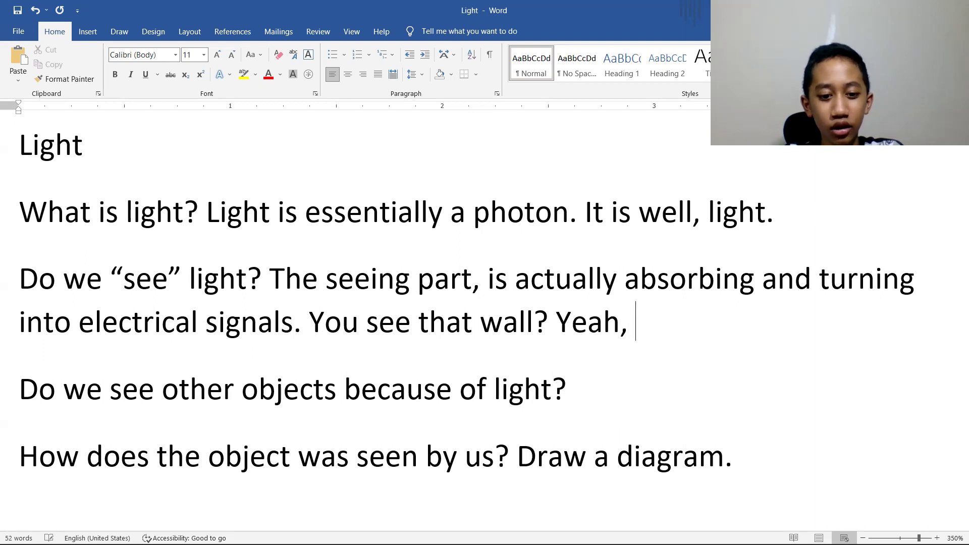
{"action": "type", "text": " that"}
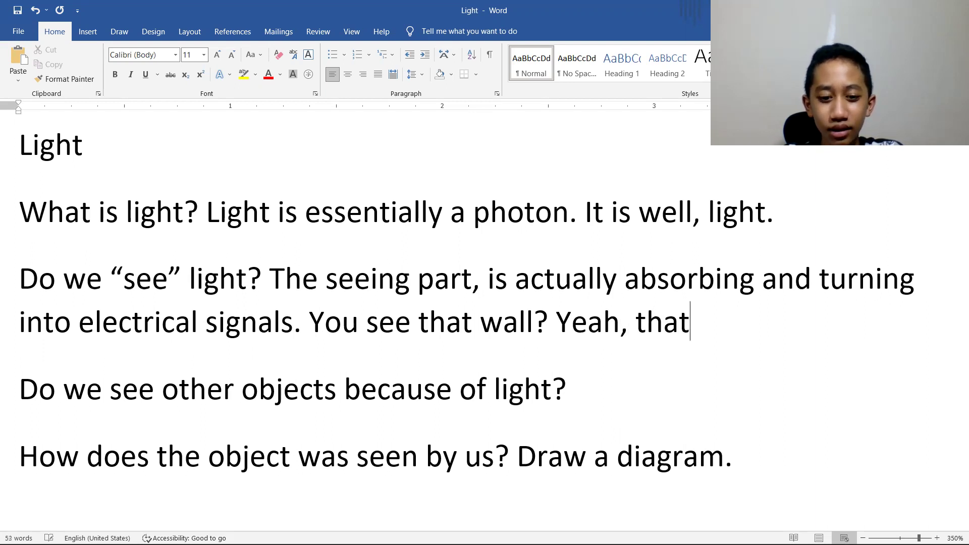
{"action": "type", "text": " is actua"}
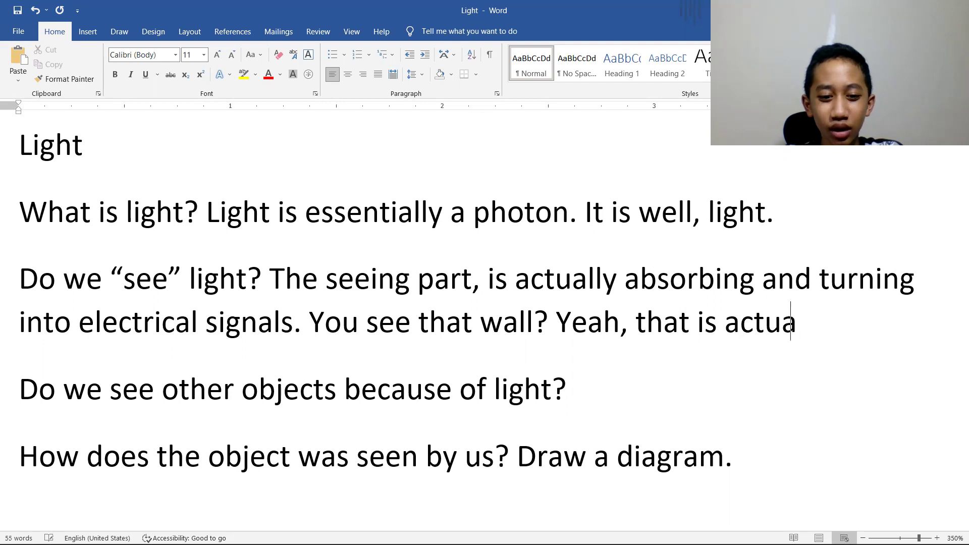
{"action": "type", "text": "lly a photon "}
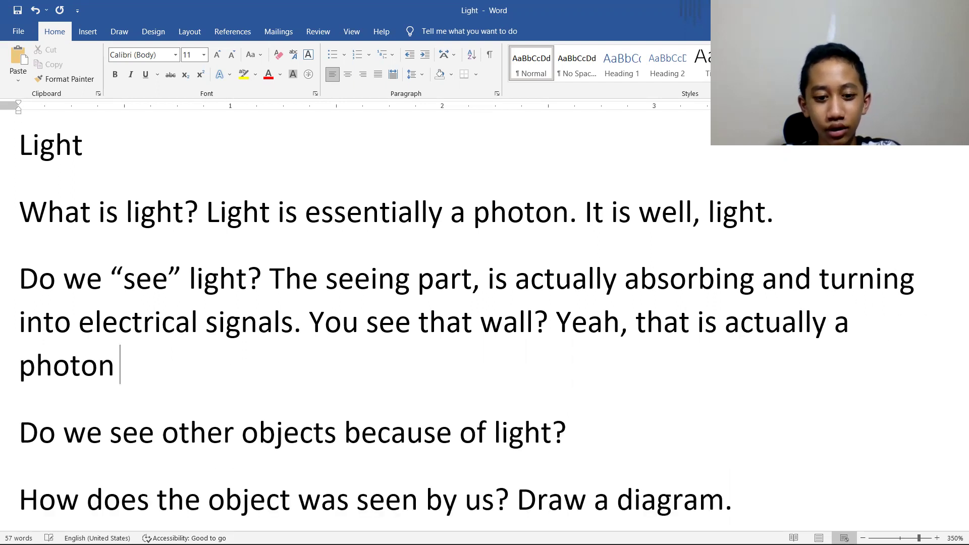
{"action": "type", "text": "which has"}
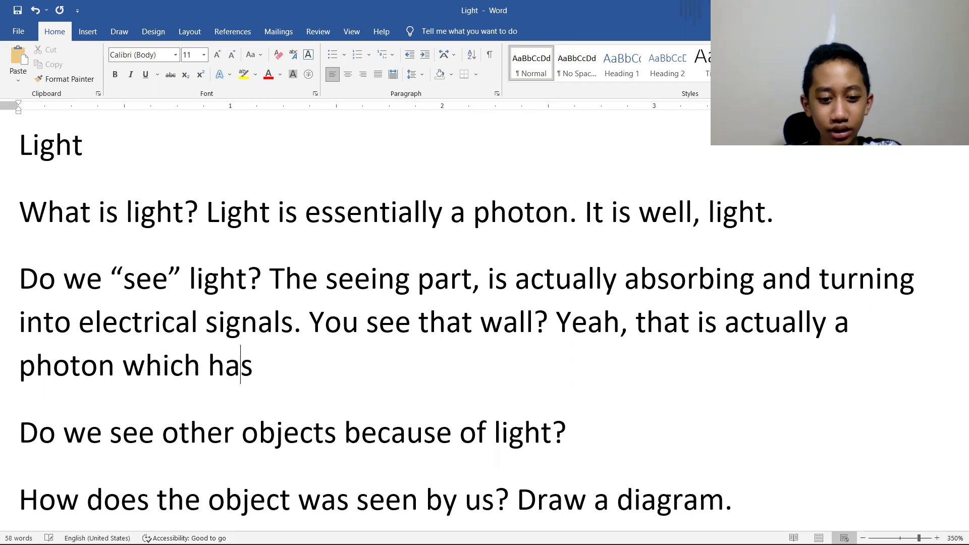
{"action": "type", "text": " been reflected from the wall to our "}
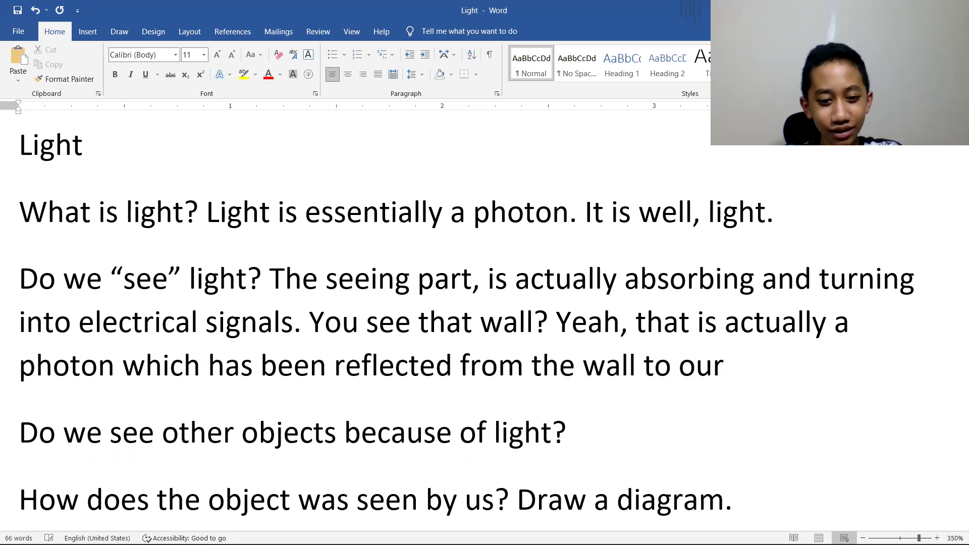
{"action": "type", "text": "eyes, then"}
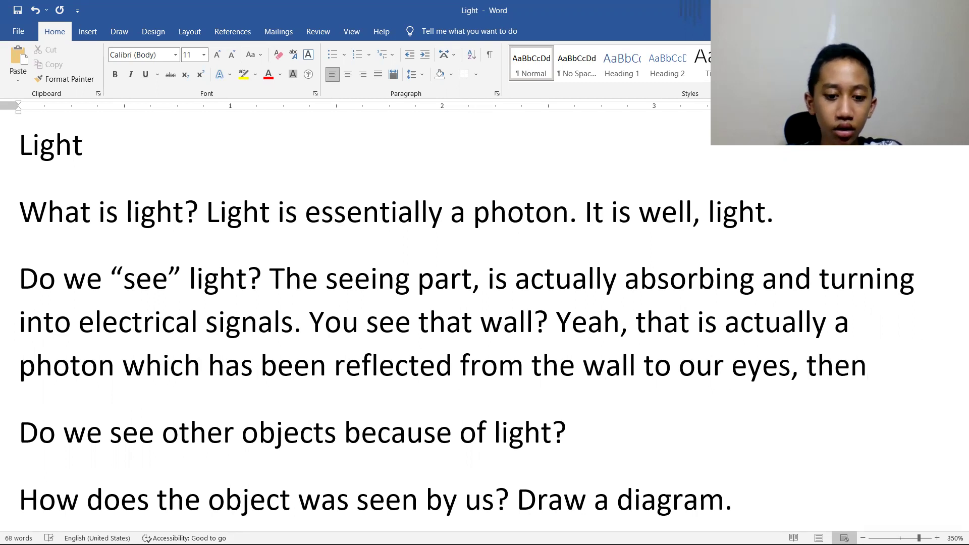
{"action": "type", "text": " absorb"}
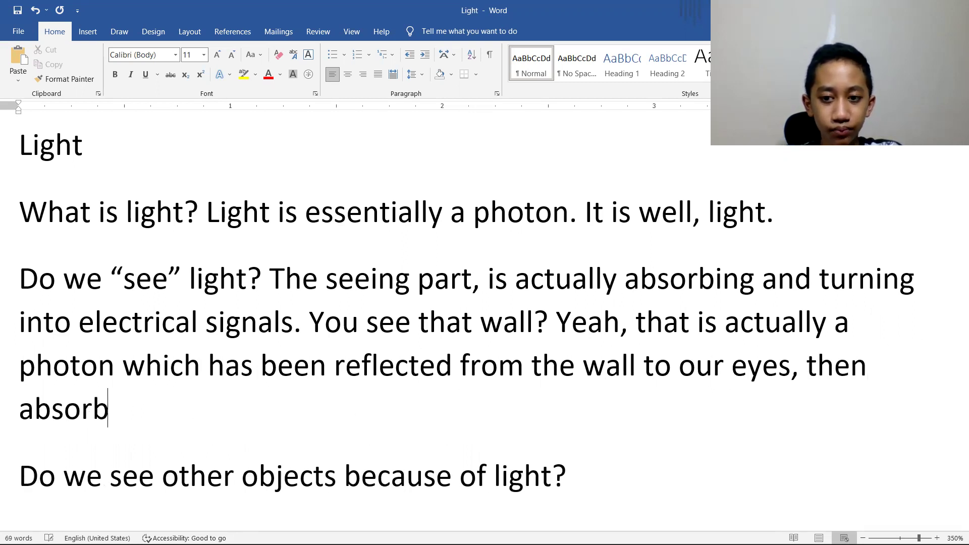
{"action": "type", "text": "ed by the r"}
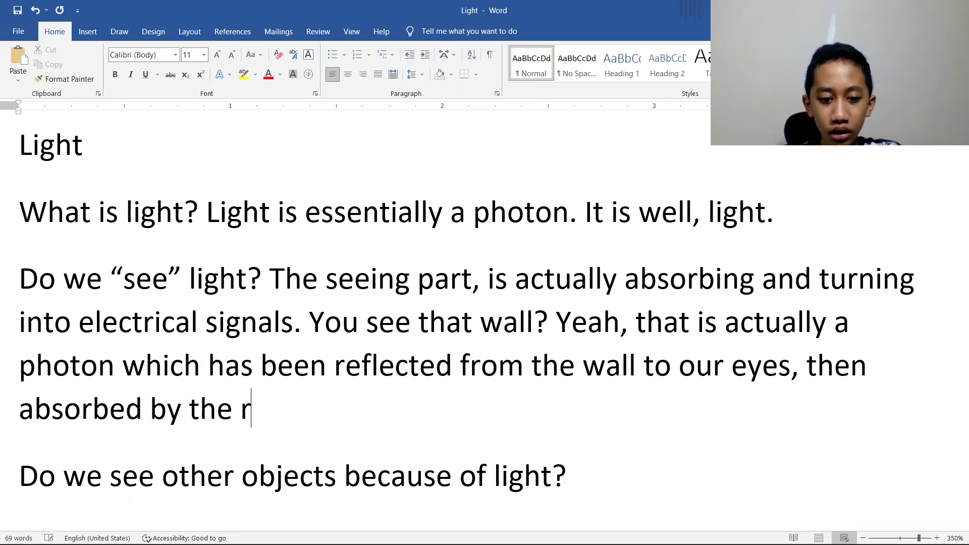
{"action": "type", "text": "etina,"}
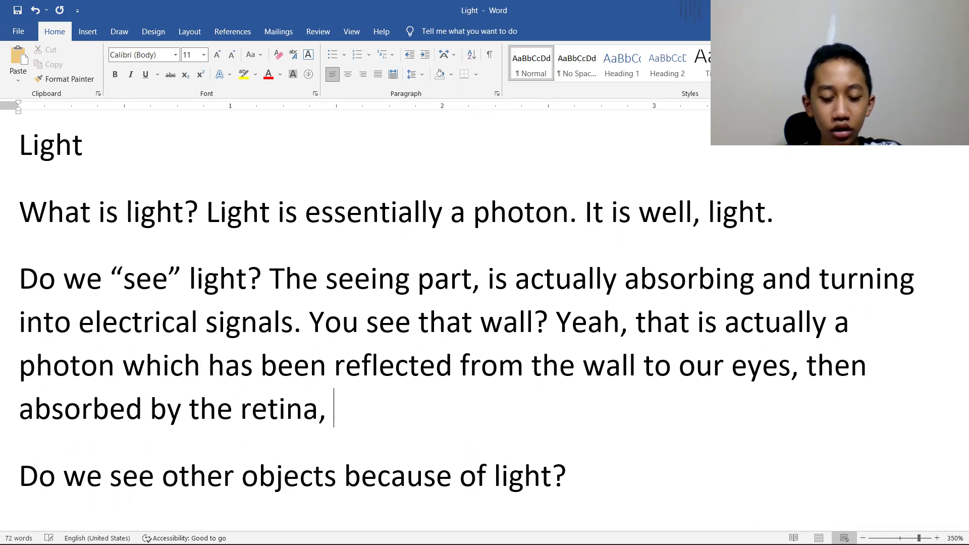
- Replace the comma after "retina" with a pair of parentheses containing "which is composed of cells that can detect light"
{"action": "key", "text": "BackSpace"}
{"action": "key", "text": "BackSpace"}
{"action": "type", "text": "()"}
{"action": "key", "text": "Left"}
{"action": "type", "text": "which is composed of "}
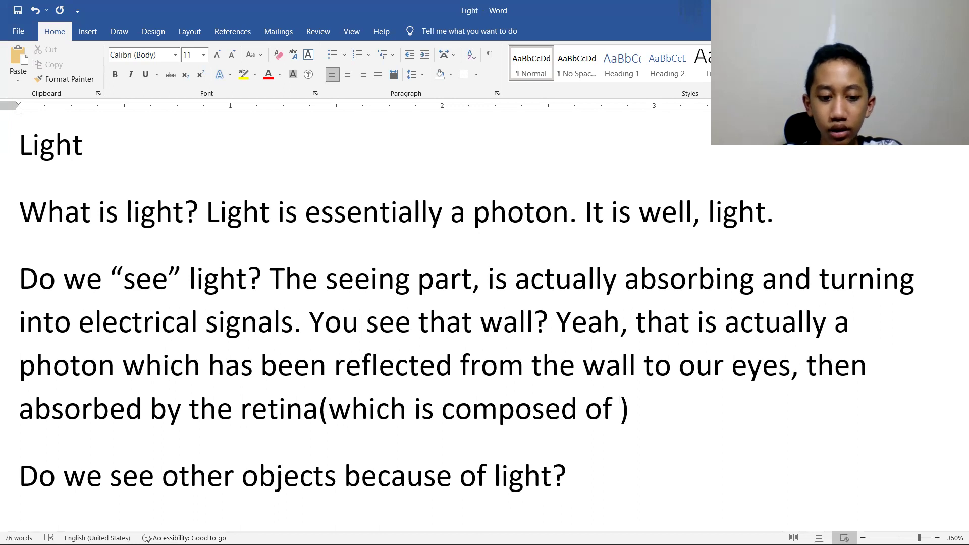
{"action": "type", "text": "cells t"}
{"action": "type", "text": "hat can d"}
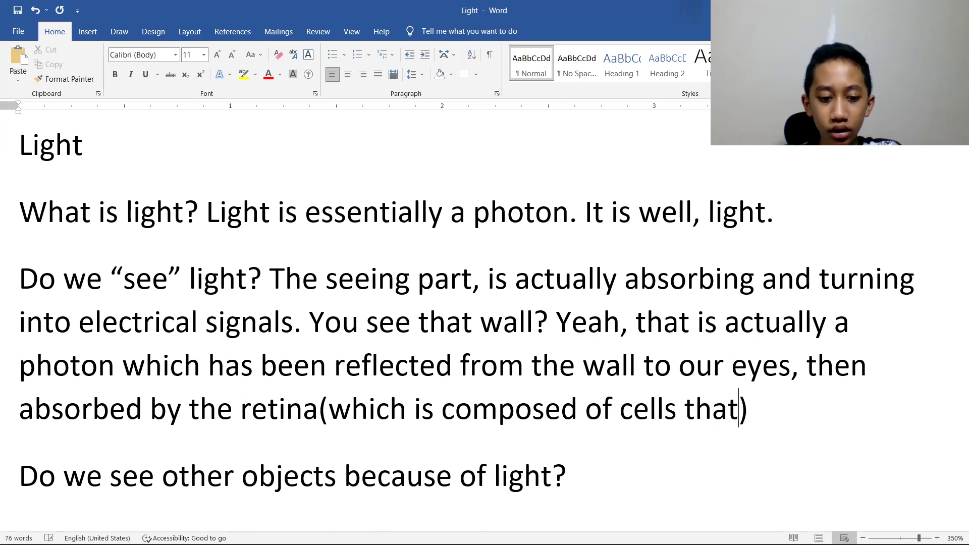
{"action": "type", "text": "etect light, and oth"}
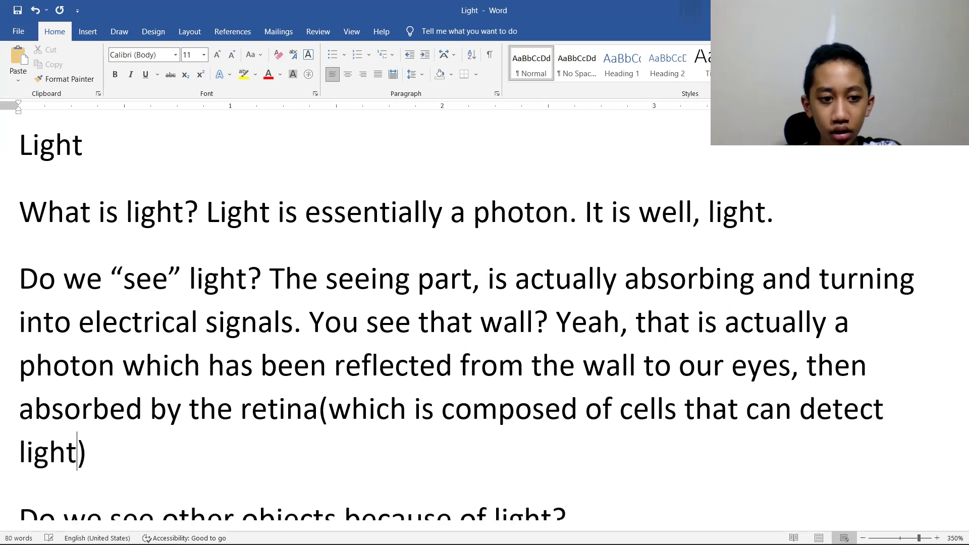
- Continue the text inside the parentheses with ", and other cells that can absorb and know what colour it is"
{"action": "type", "text": "er cells that can a"}
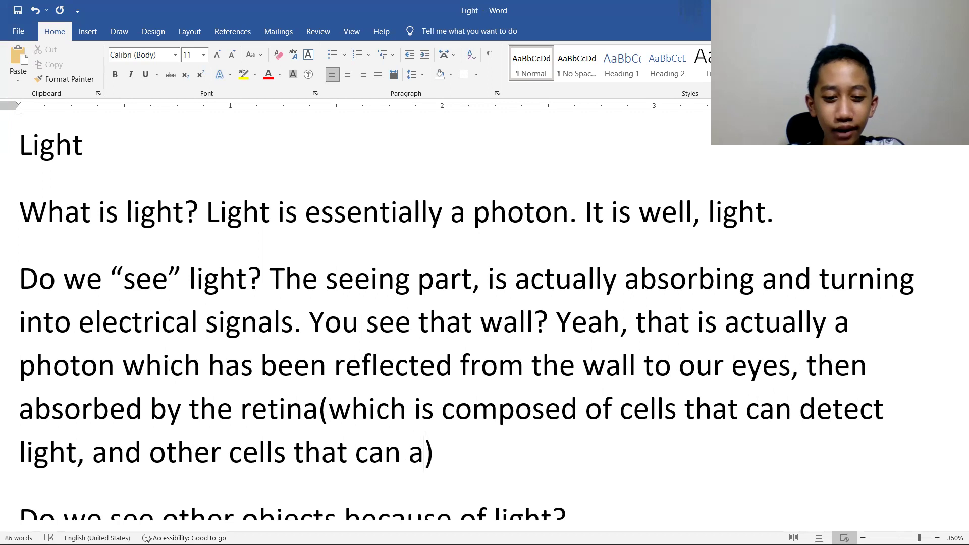
{"action": "type", "text": "bsorb "}
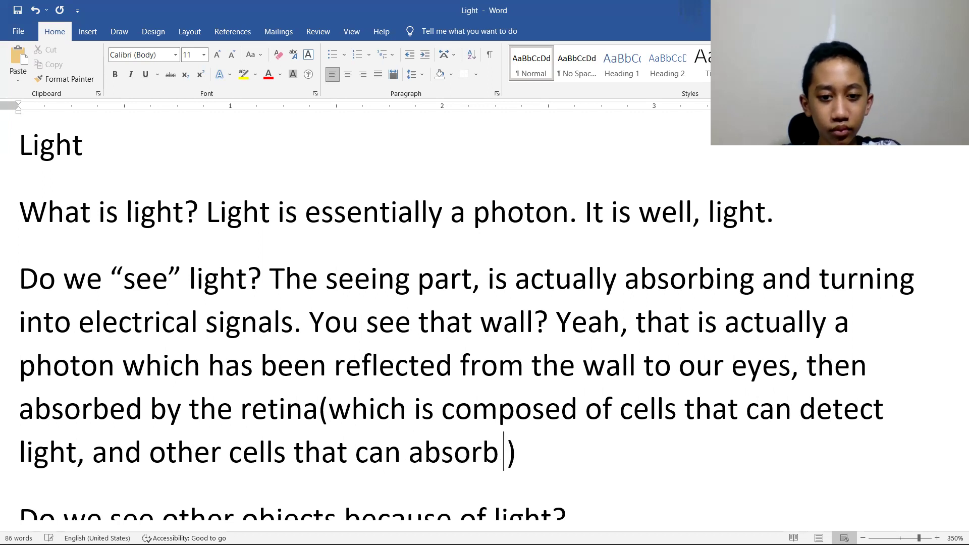
{"action": "type", "text": "and k"}
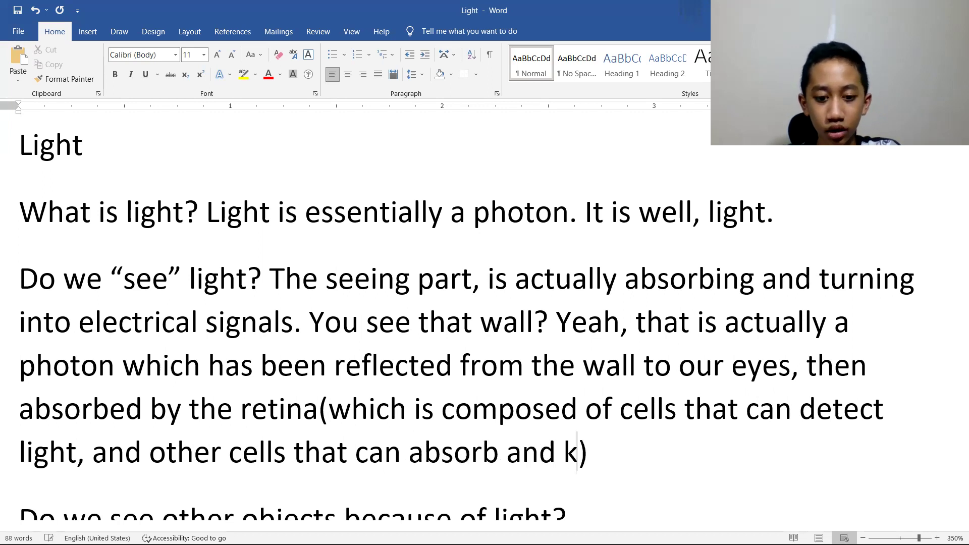
{"action": "type", "text": "now wha"}
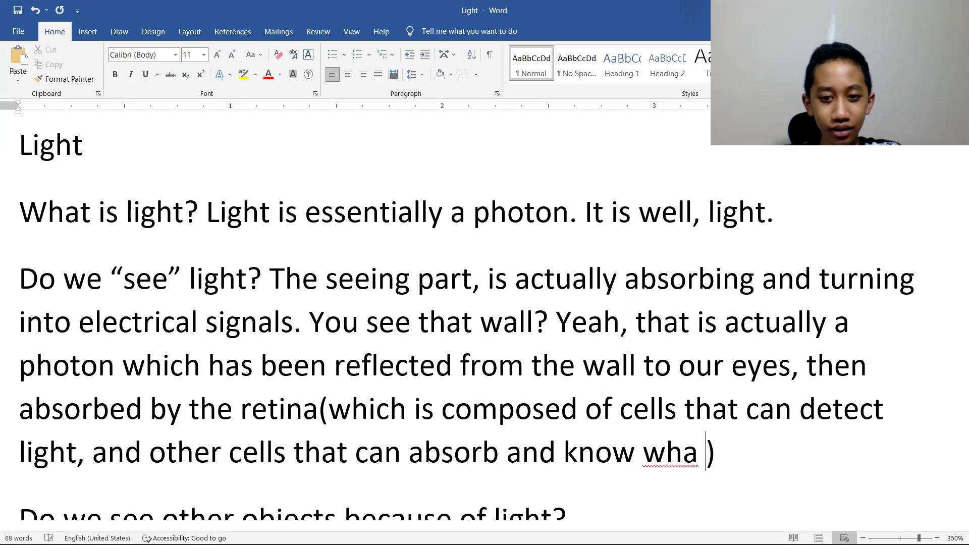
{"action": "key", "text": "BackSpace"}
{"action": "type", "text": "t colour it"}
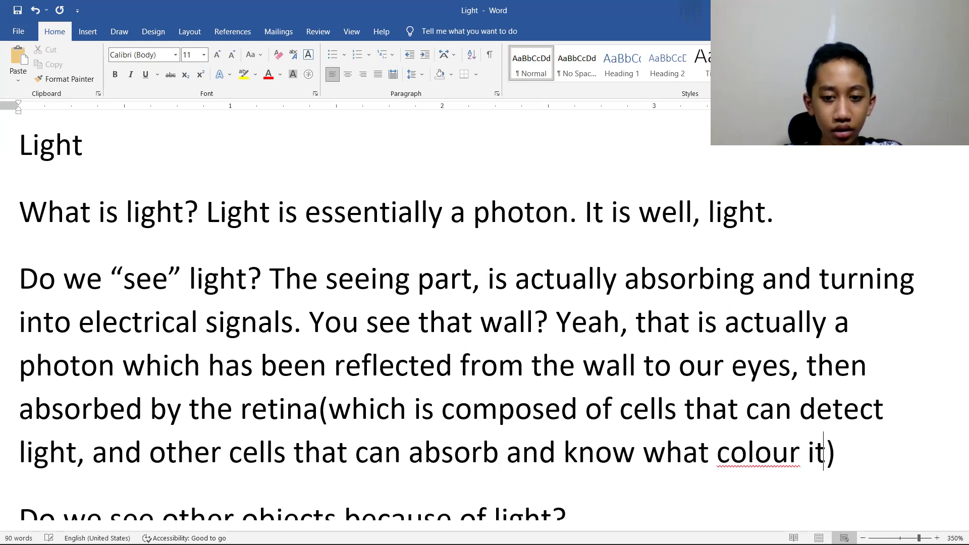
{"action": "type", "text": " is"}
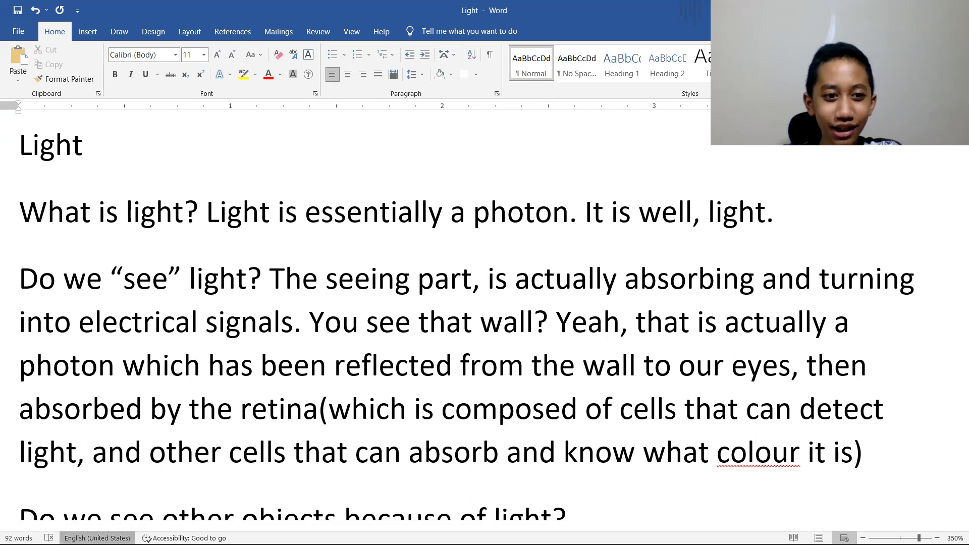
- Set the proofing language of the word "colour" to English (United Kingdom), with automatic language detection enabled
{"action": "left_click", "coordinate": [98, 538]}
{"action": "left_click", "coordinate": [418, 226]}
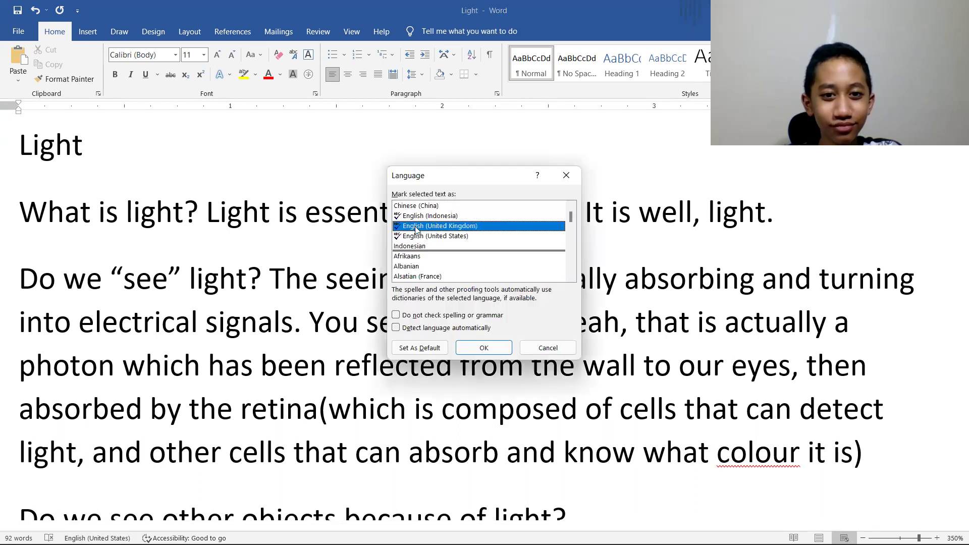
{"action": "left_click", "coordinate": [467, 348]}
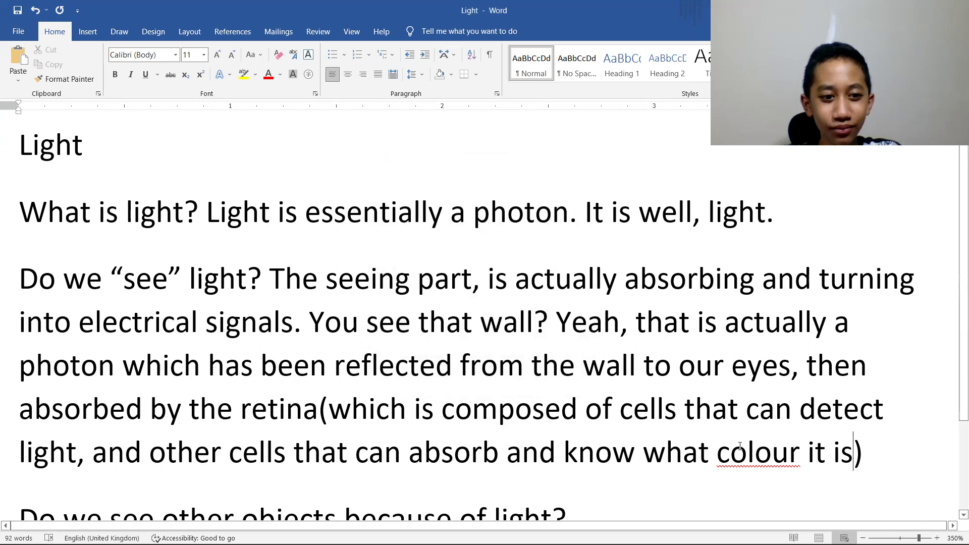
{"action": "left_click", "coordinate": [766, 452]}
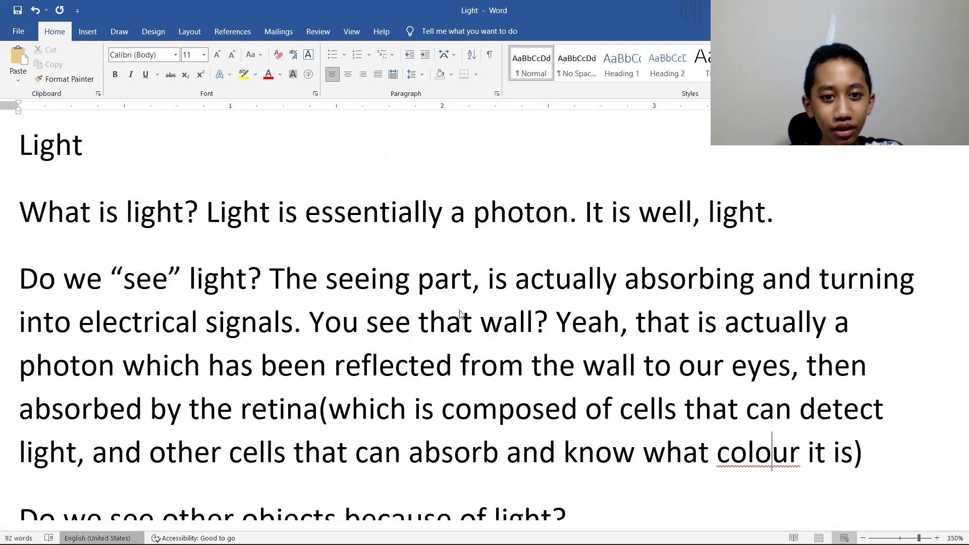
{"action": "left_click", "coordinate": [97, 539]}
{"action": "left_click", "coordinate": [468, 329]}
{"action": "left_click", "coordinate": [455, 226]}
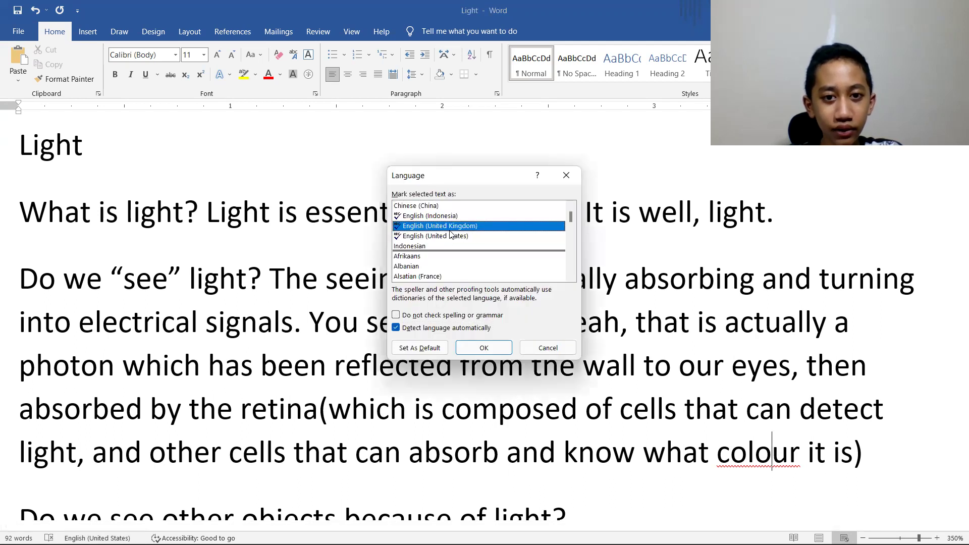
{"action": "left_click", "coordinate": [475, 348]}
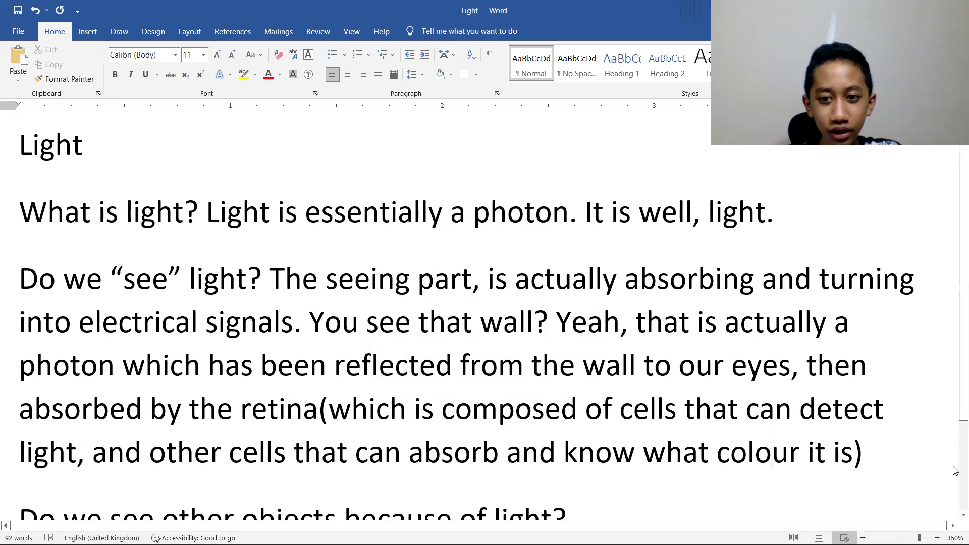
- Add "from the frequency of said photon." after "what colour it is", before the closing parenthesis
{"action": "key", "text": "ctrl+Right"}
{"action": "key", "text": "ctrl+Right"}
{"action": "key", "text": "ctrl+Right"}
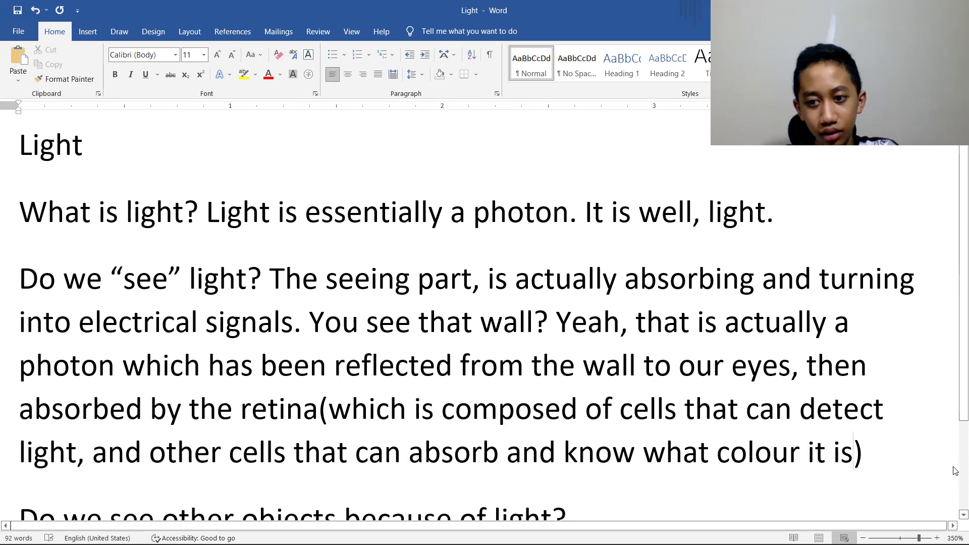
{"action": "type", "text": "from the few"}
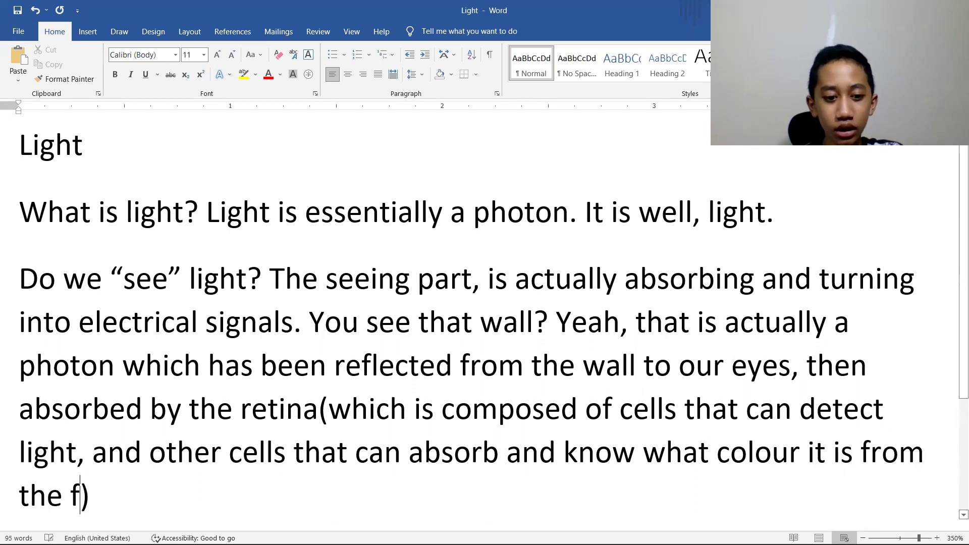
{"action": "key", "text": "BackSpace"}
{"action": "type", "text": "q"}
{"action": "key", "text": "BackSpace"}
{"action": "key", "text": "BackSpace"}
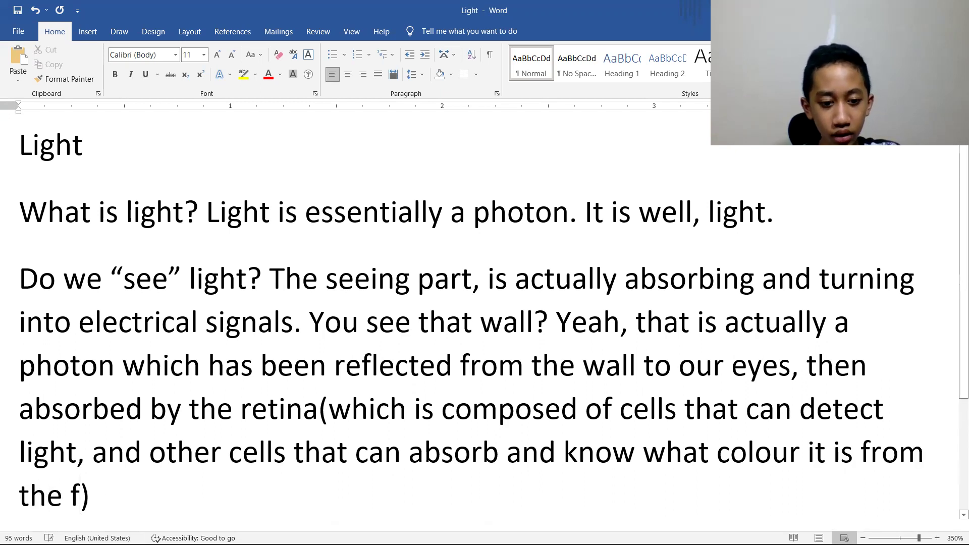
{"action": "type", "text": "requenc"}
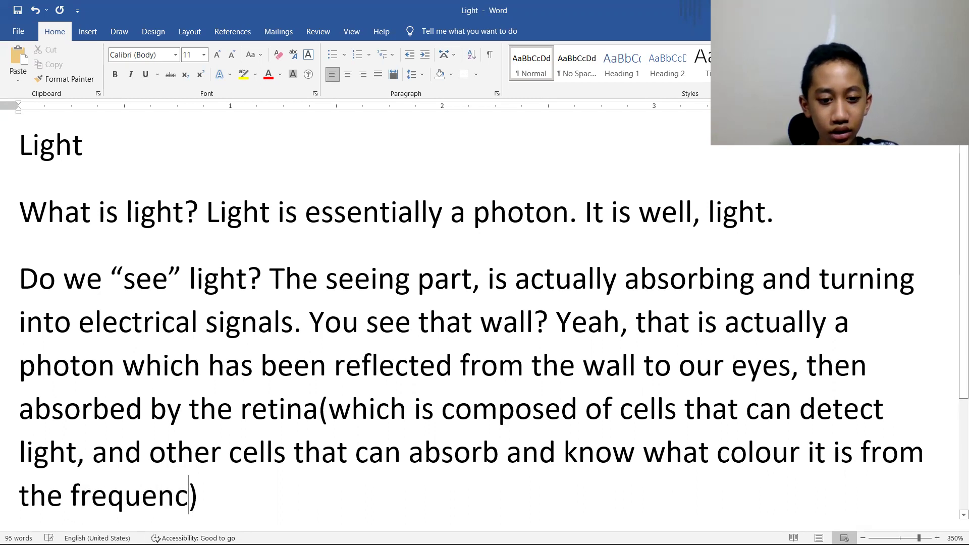
{"action": "type", "text": "y of said"}
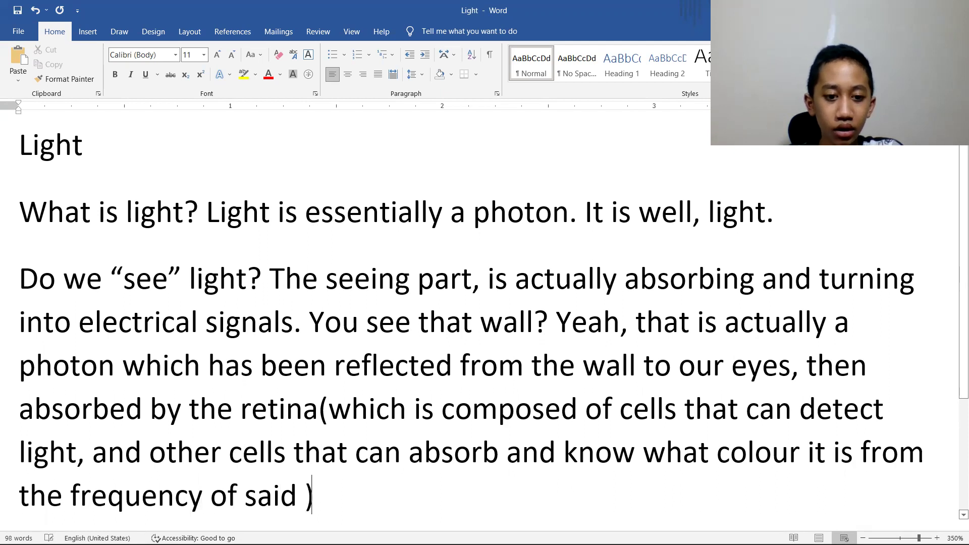
{"action": "type", "text": " photon."}
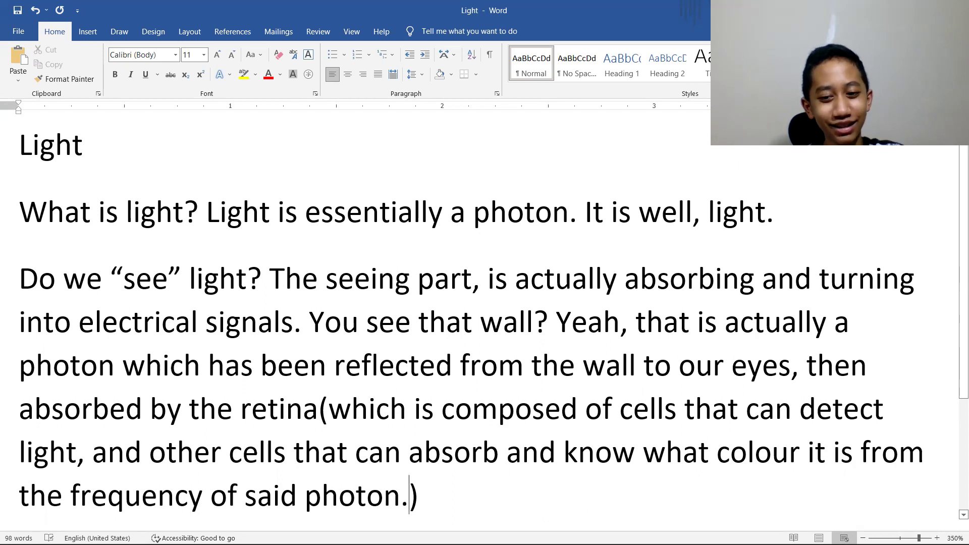
- Insert ", which is both a wave and a particle" between "said photon" and the period
{"action": "key", "text": "Right"}
{"action": "key", "text": "Left"}
{"action": "key", "text": "Left"}
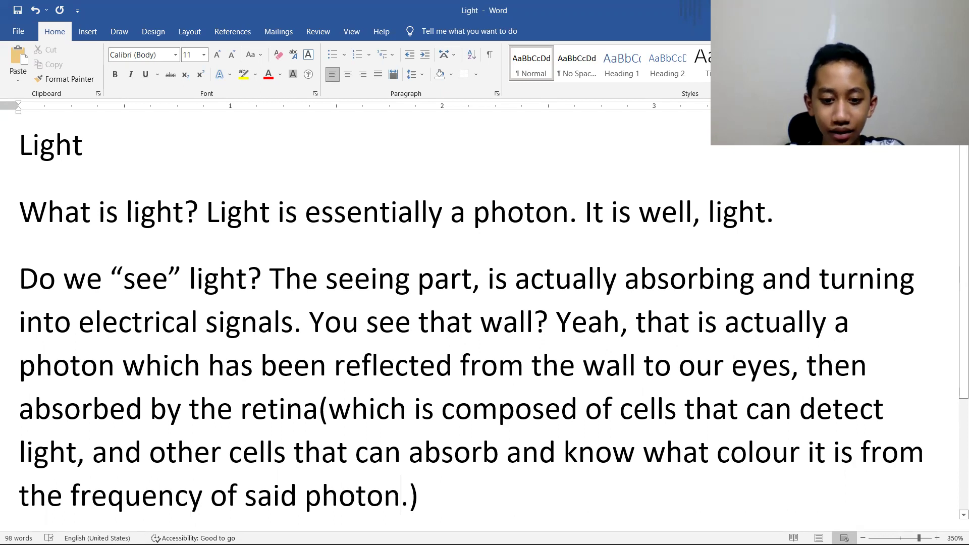
{"action": "type", "text": ", "}
{"action": "type", "text": "which i"}
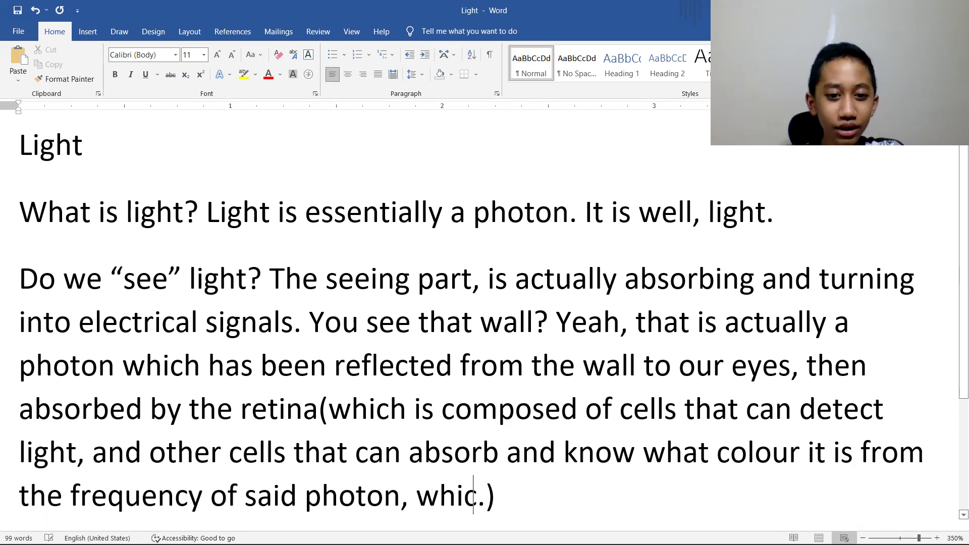
{"action": "type", "text": "s aa"}
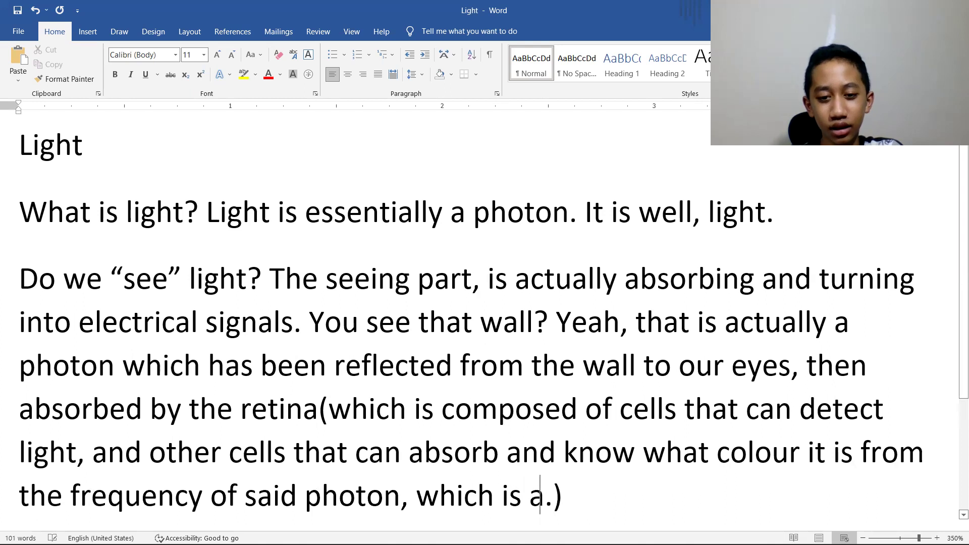
{"action": "key", "text": "BackSpace"}
{"action": "key", "text": "BackSpace"}
{"action": "type", "text": "both a wav"}
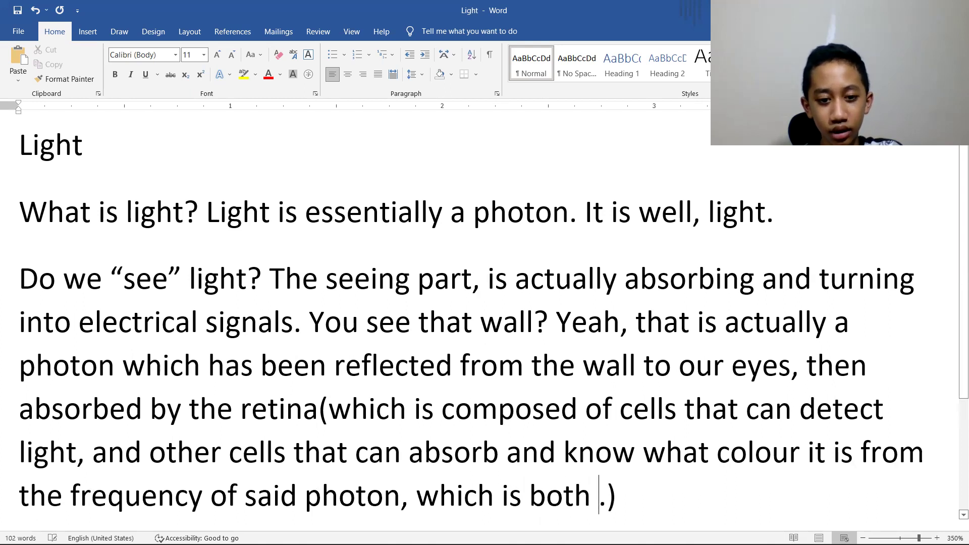
{"action": "type", "text": "e and a p"}
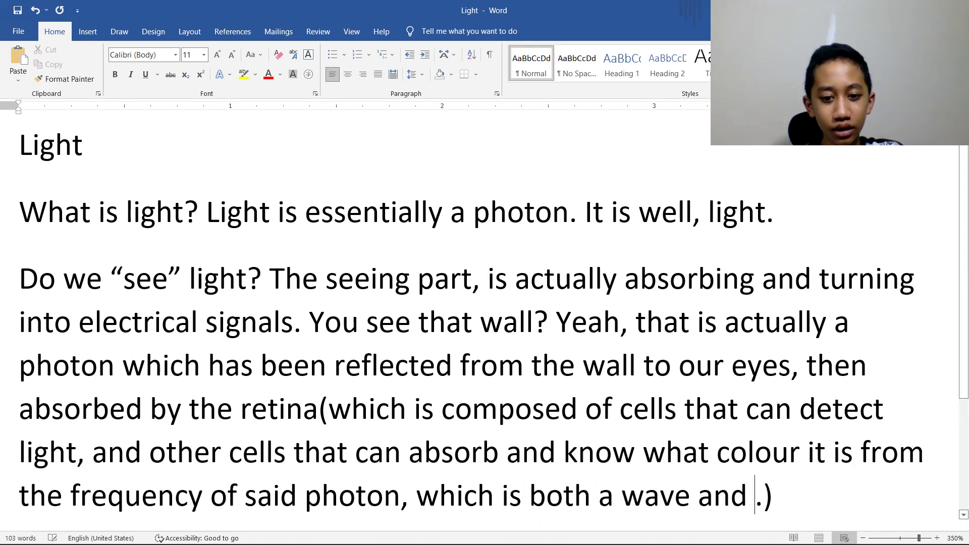
{"action": "type", "text": "article"}
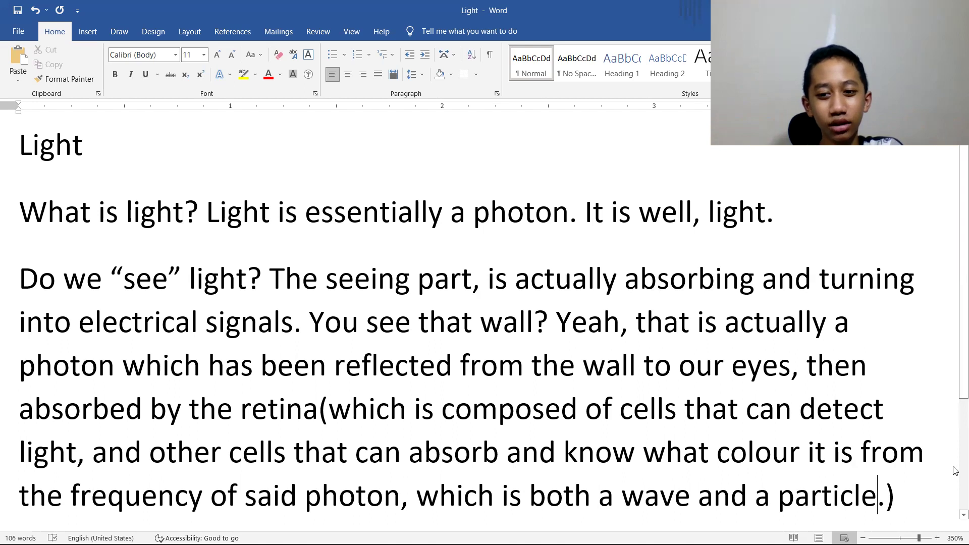
- Correct the spacing error in the "see" light answer by adding a space between "retina" and the opening parenthesis
{"action": "scroll", "coordinate": [956, 471], "scroll_direction": "down", "scroll_amount": 1}
{"action": "scroll", "coordinate": [956, 471], "scroll_direction": "down", "scroll_amount": 1}
{"action": "key", "text": "Up"}
{"action": "key", "text": "End"}
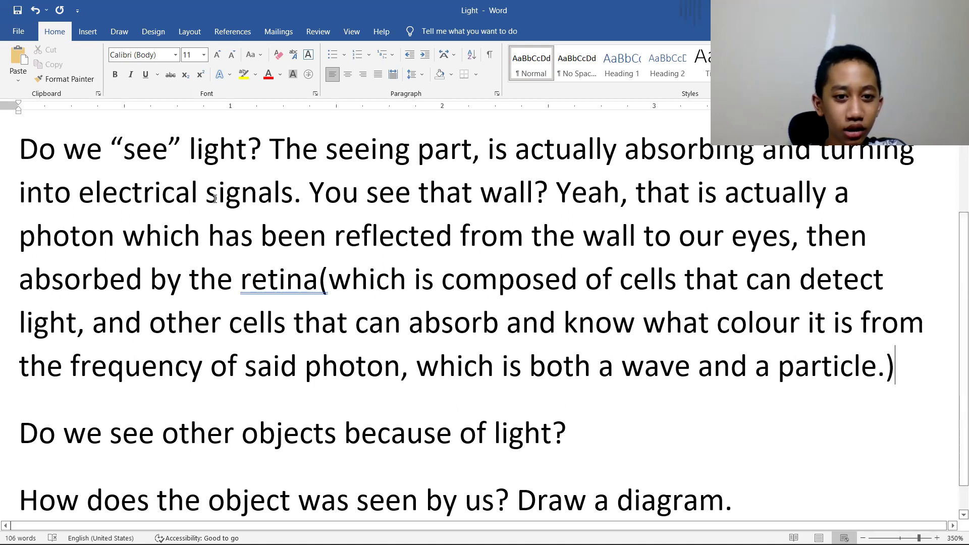
{"action": "left_click", "coordinate": [321, 285]}
{"action": "left_click", "coordinate": [949, 369]}
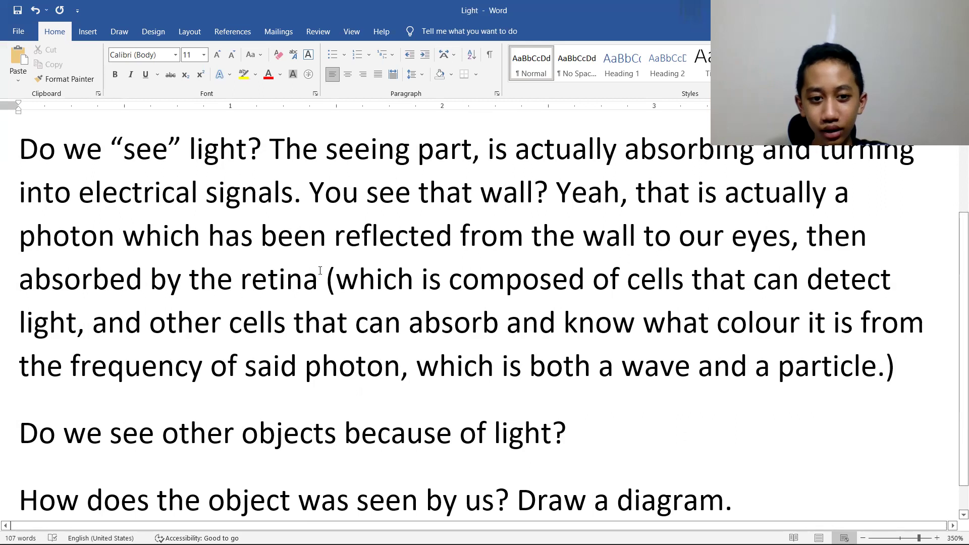
- Answer "Do we see other objects because of light?" with "Yes, I just explained about how the wall you saw is seeable because of light."
{"action": "key", "text": "Down"}
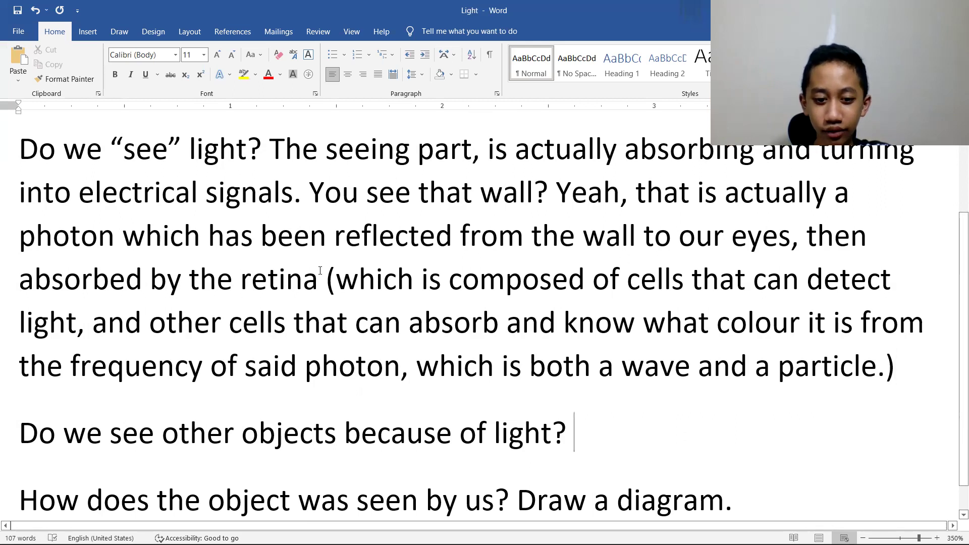
{"action": "type", "text": "Yes, I "}
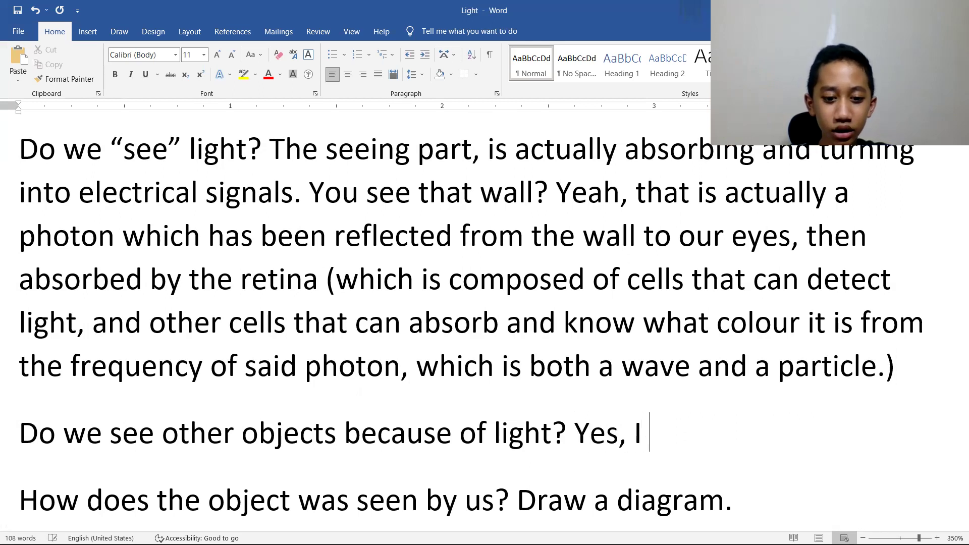
{"action": "type", "text": "just expla"}
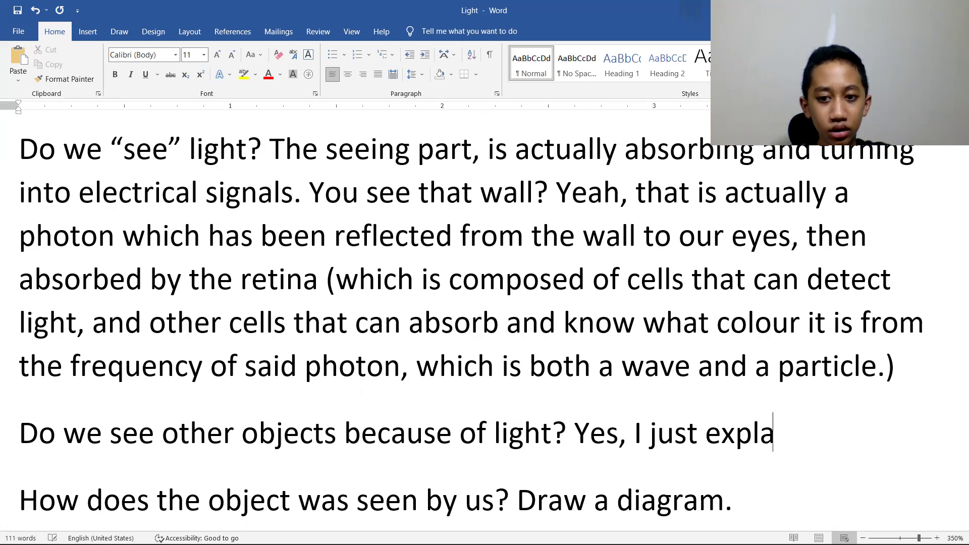
{"action": "type", "text": "ined ao"}
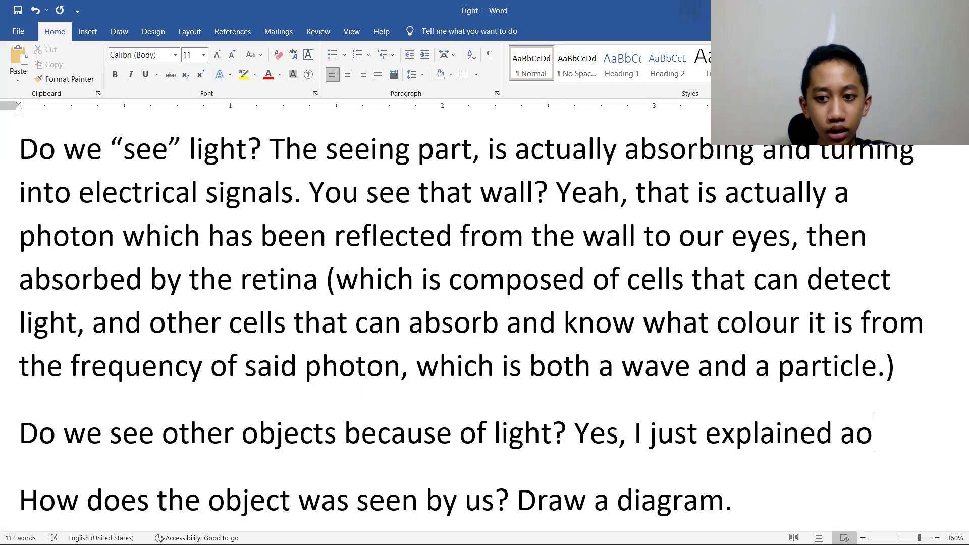
{"action": "key", "text": "BackSpace"}
{"action": "type", "text": "bout how"}
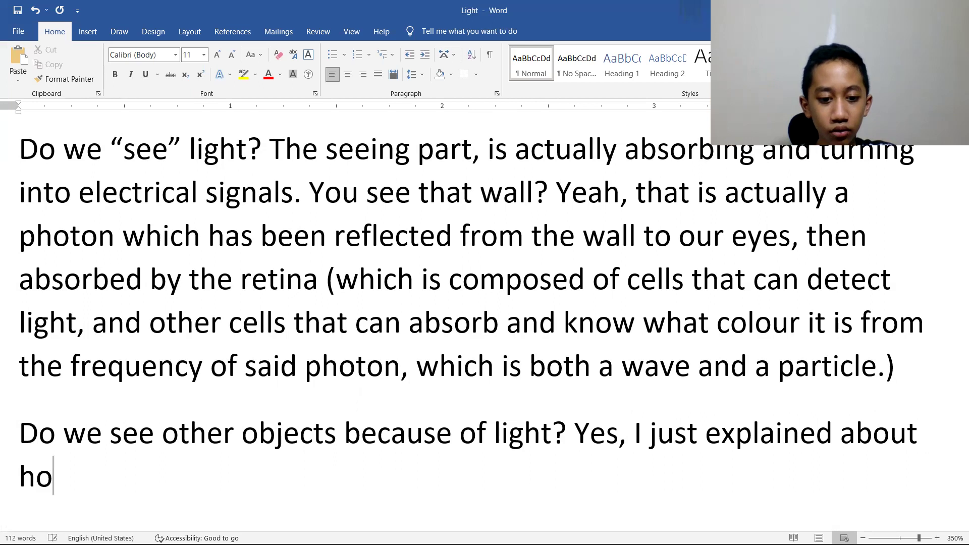
{"action": "type", "text": " the wa"}
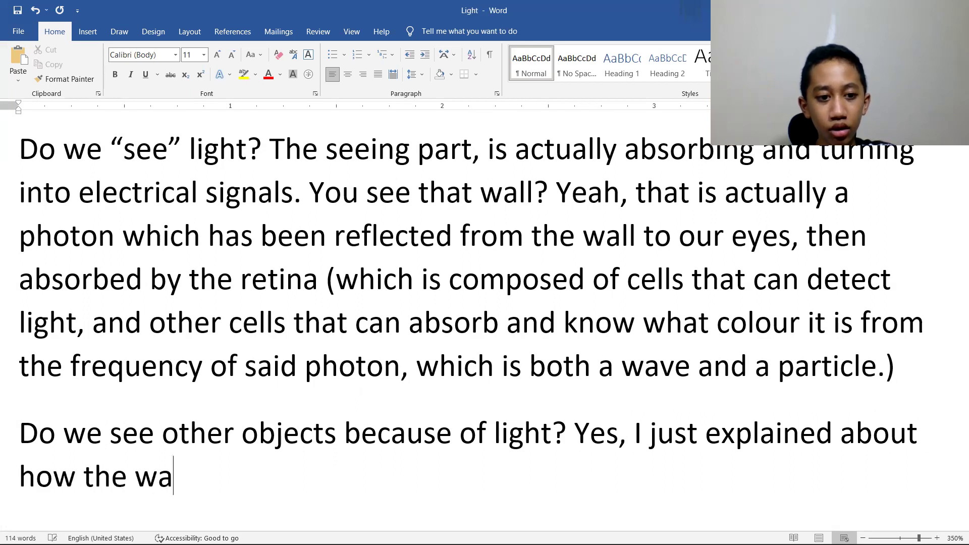
{"action": "type", "text": "ll you saw i"}
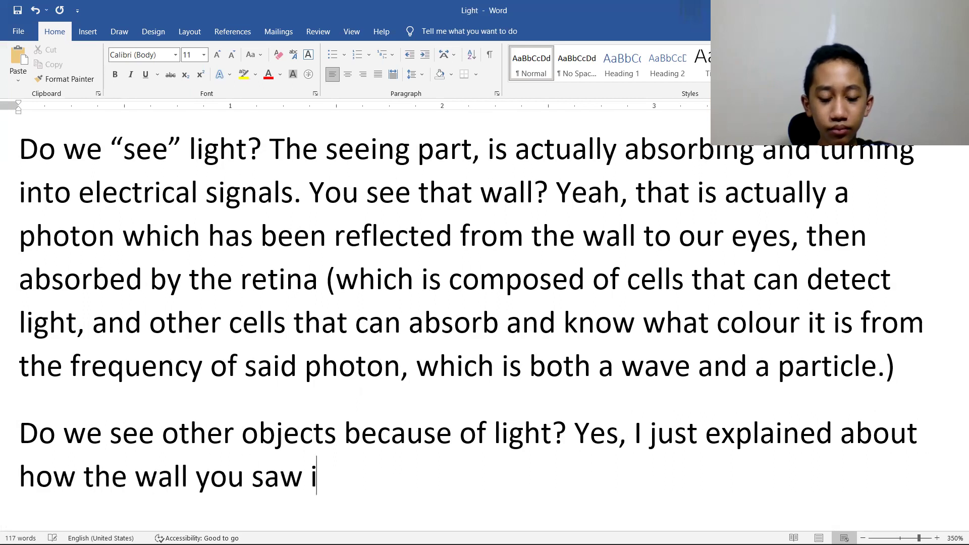
{"action": "type", "text": "s"}
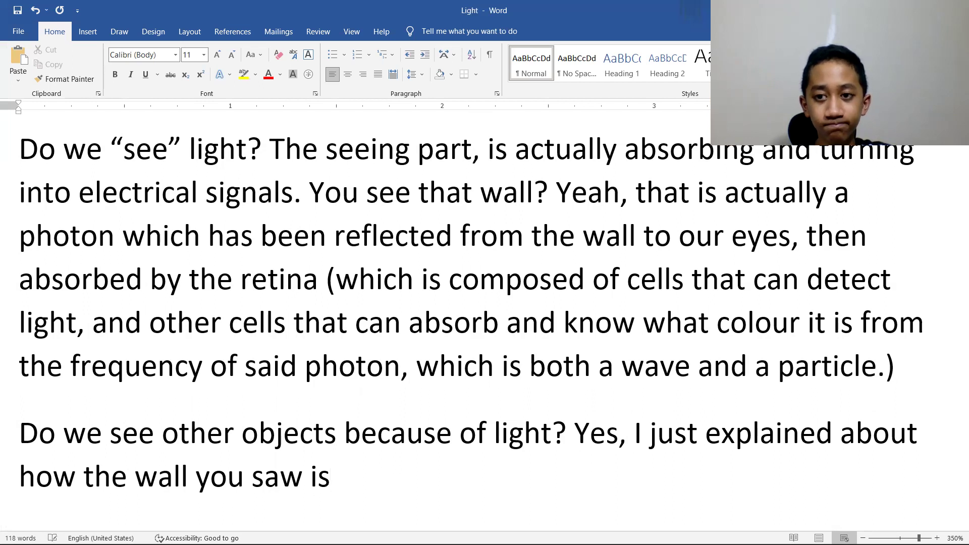
{"action": "type", "text": " seeable"}
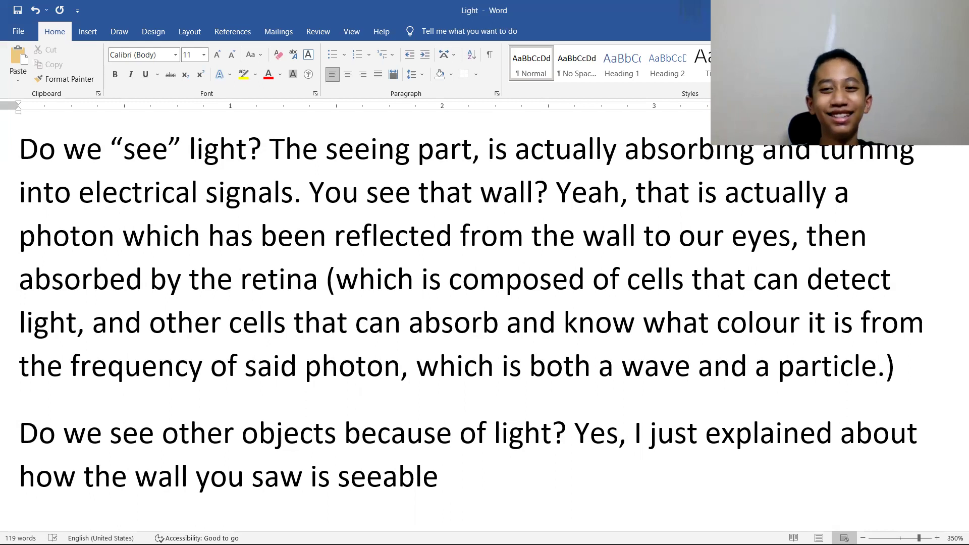
{"action": "type", "text": "because of light."}
- Add several blank lines after "Draw a diagram." to make room for a diagram
{"action": "scroll", "coordinate": [346, 265], "scroll_direction": "down", "scroll_amount": 2}
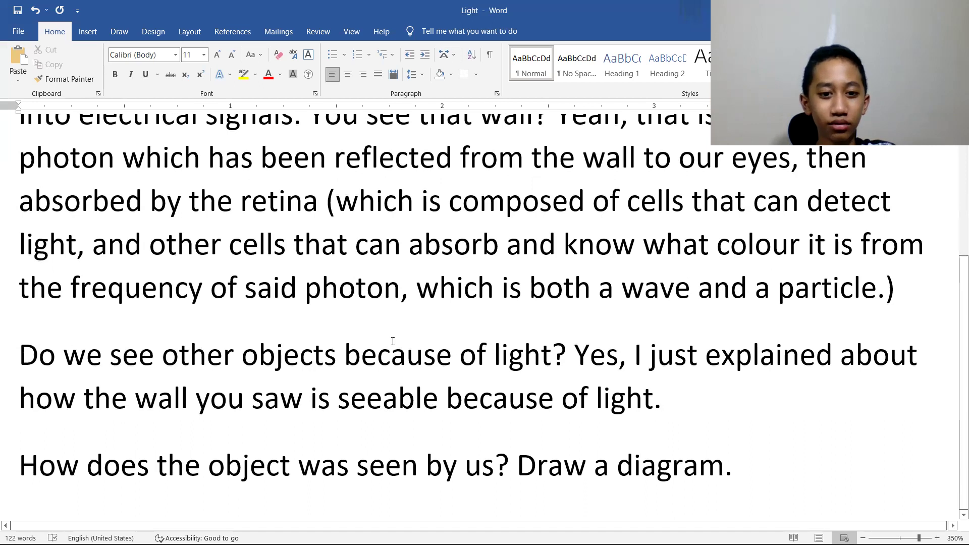
{"action": "left_click", "coordinate": [828, 475]}
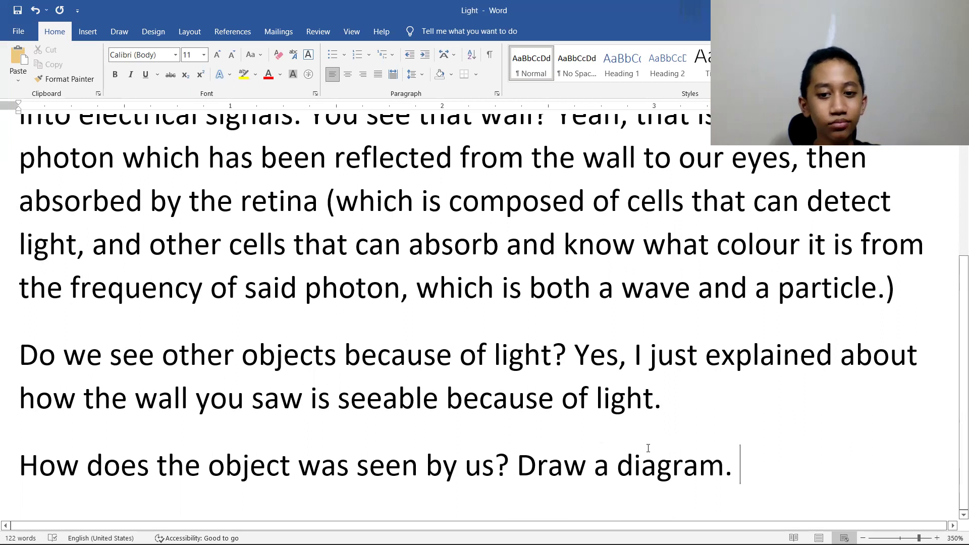
{"action": "key", "text": "Return"}
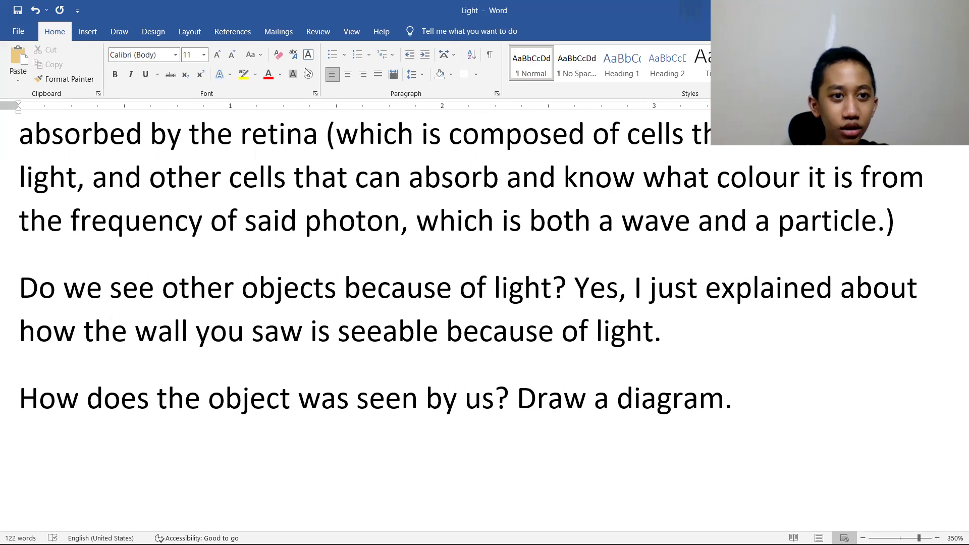
{"action": "scroll", "coordinate": [305, 72], "scroll_direction": "down", "scroll_amount": 1}
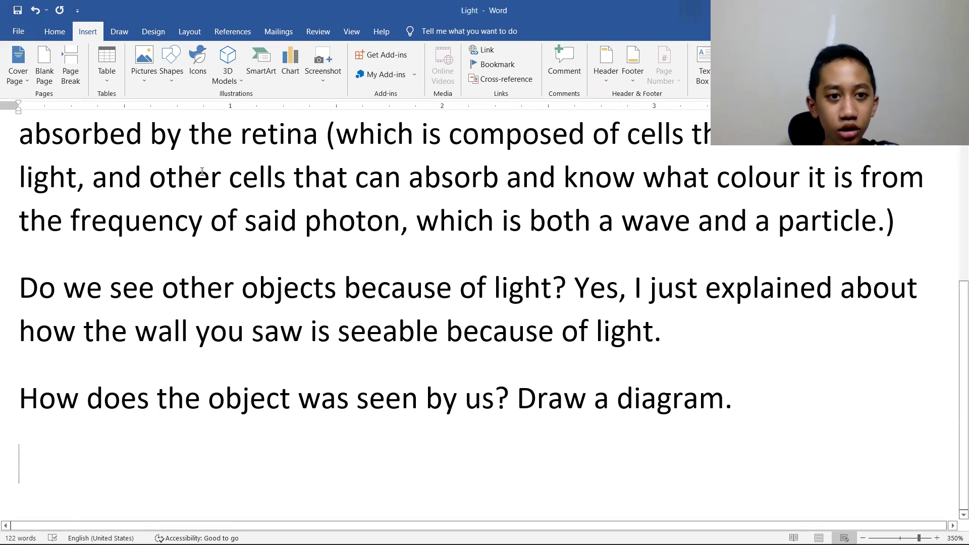
{"action": "scroll", "coordinate": [239, 292], "scroll_direction": "down", "scroll_amount": 2}
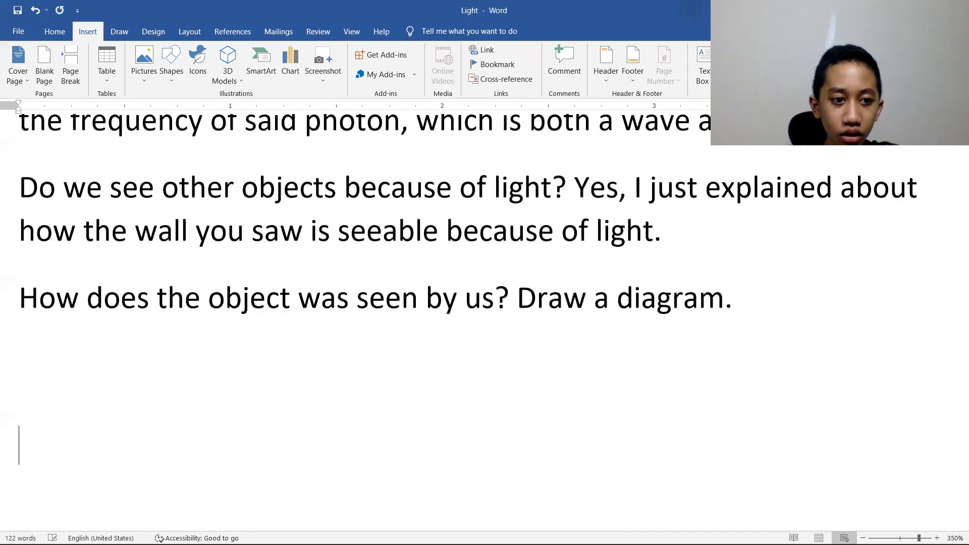
{"action": "scroll", "coordinate": [238, 292], "scroll_direction": "up", "scroll_amount": 2}
{"action": "scroll", "coordinate": [238, 292], "scroll_direction": "down", "scroll_amount": 1}
{"action": "key", "text": "Return"}
{"action": "key", "text": "Return"}
{"action": "key", "text": "Return"}
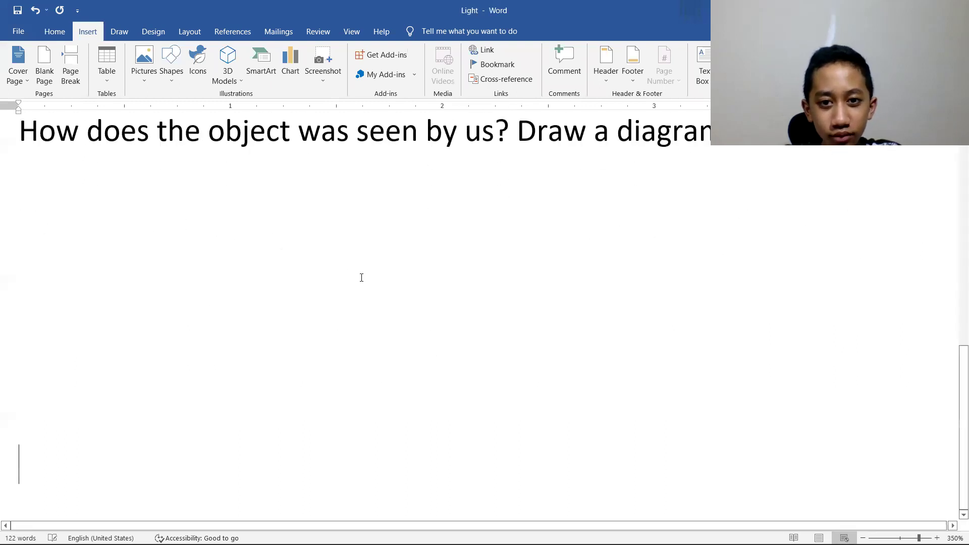
- Draw a small circle toward the right side of the blank space under the diagram question, with a black outline and white fill
{"action": "left_click", "coordinate": [174, 78]}
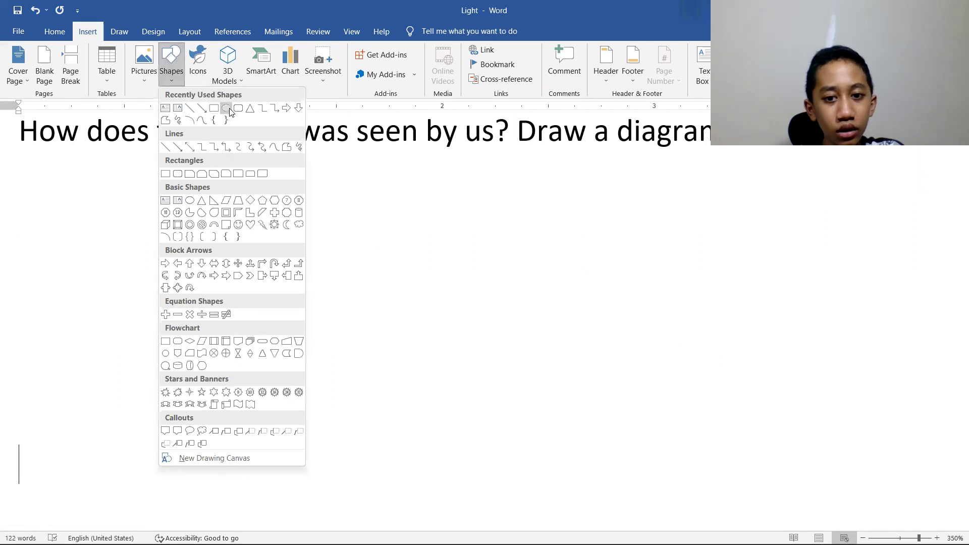
{"action": "left_click", "coordinate": [227, 110]}
{"action": "left_click_drag", "start_coordinate": [724, 281], "coordinate": [787, 332]}
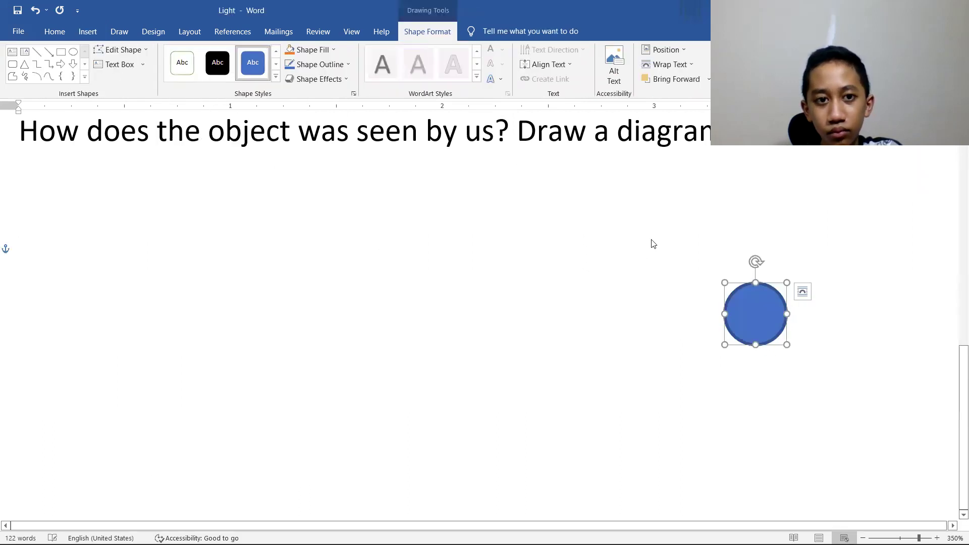
{"action": "left_click", "coordinate": [213, 71]}
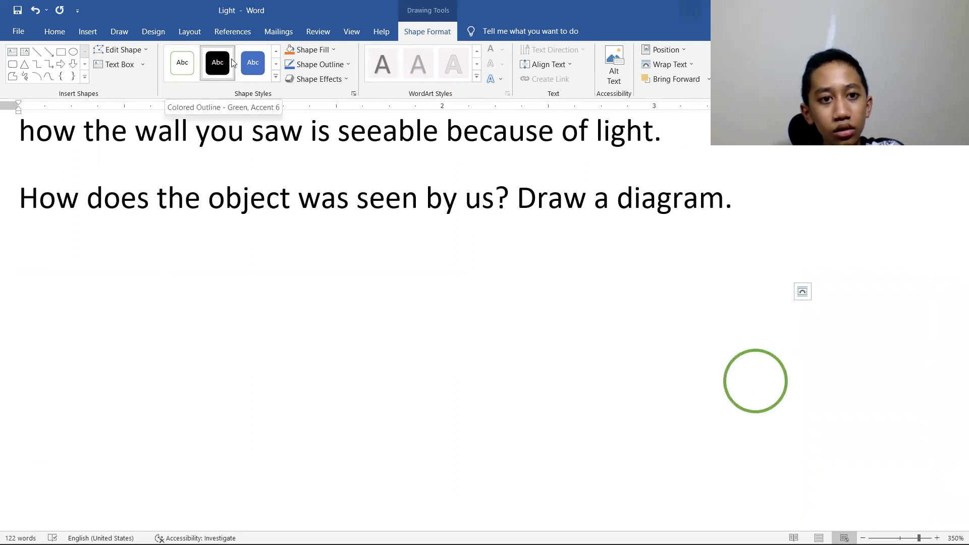
{"action": "left_click", "coordinate": [332, 49]}
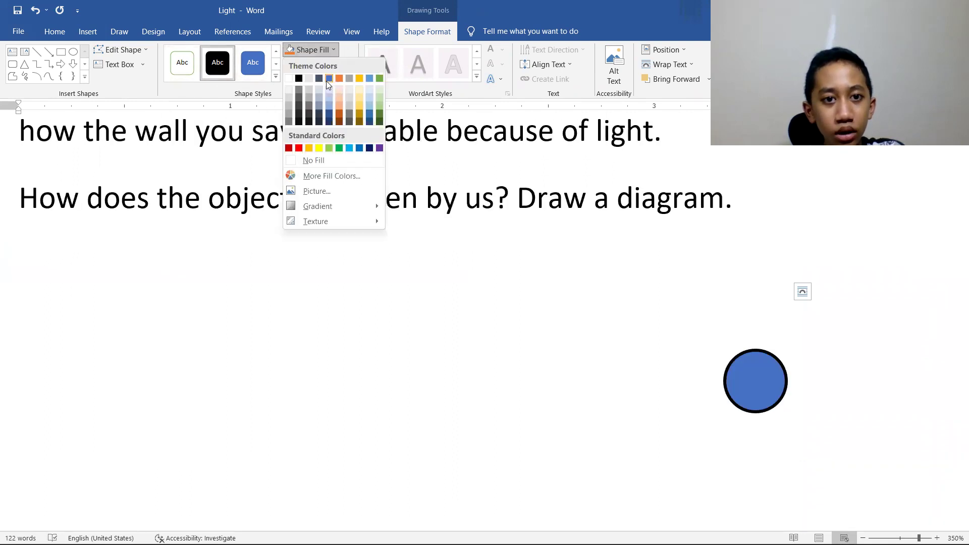
{"action": "left_click", "coordinate": [286, 80]}
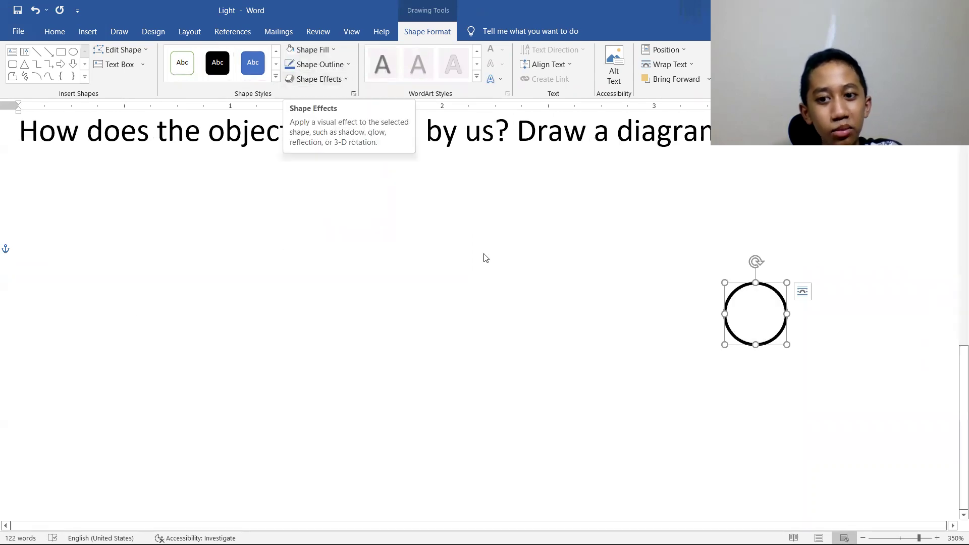
{"action": "left_click", "coordinate": [530, 300]}
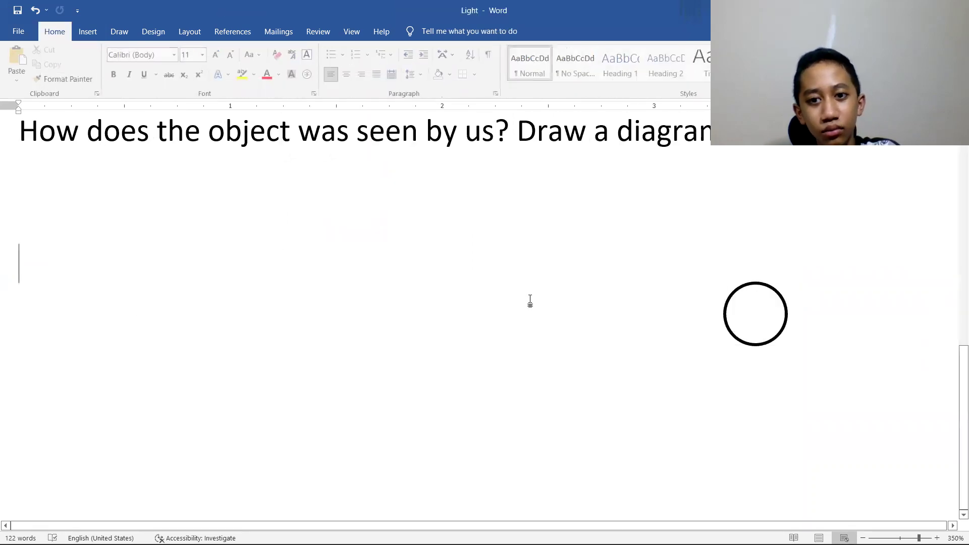
- Draw a narrow black-filled oval as the pupil and align it with the inside left edge of the white circle
{"action": "left_click", "coordinate": [87, 32]}
{"action": "left_click", "coordinate": [171, 80]}
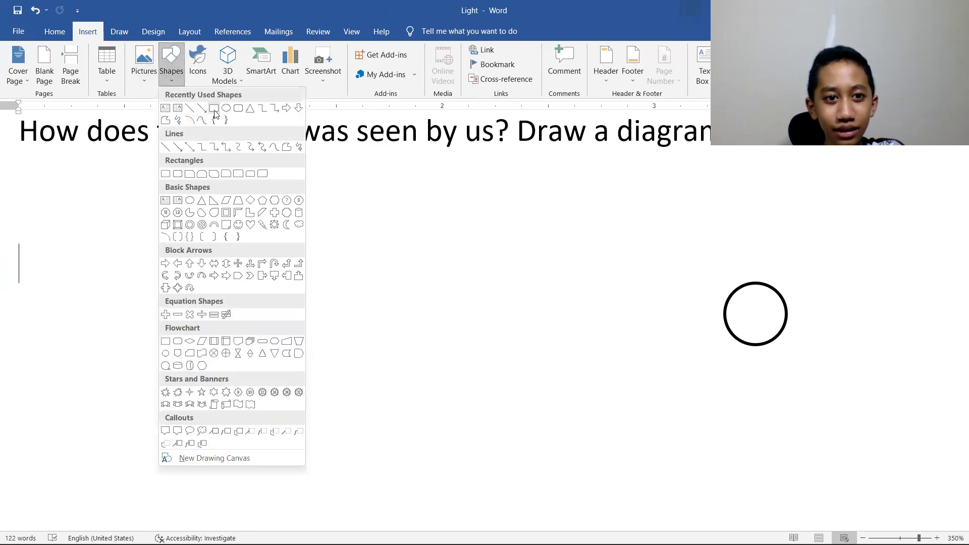
{"action": "left_click", "coordinate": [227, 112]}
{"action": "left_click_drag", "start_coordinate": [727, 305], "coordinate": [732, 326]}
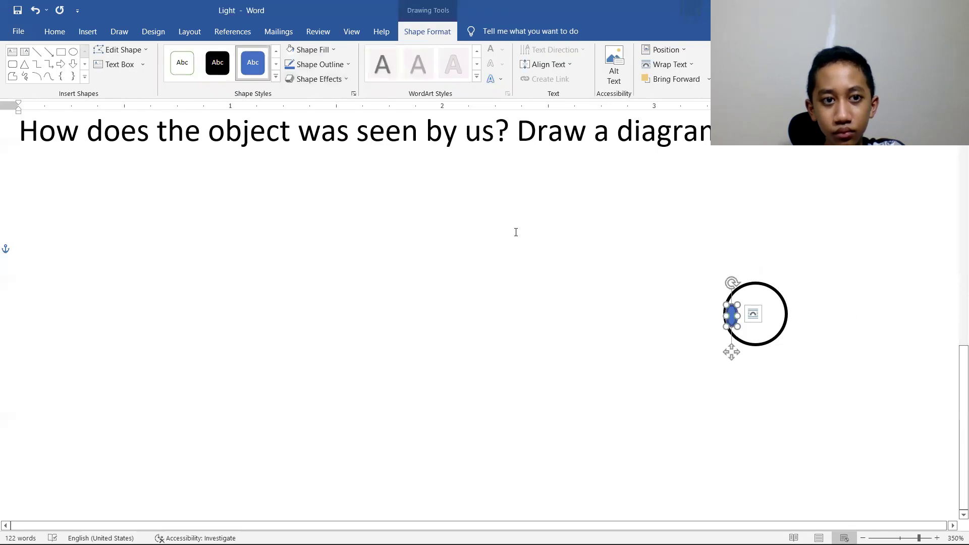
{"action": "left_click", "coordinate": [217, 62]}
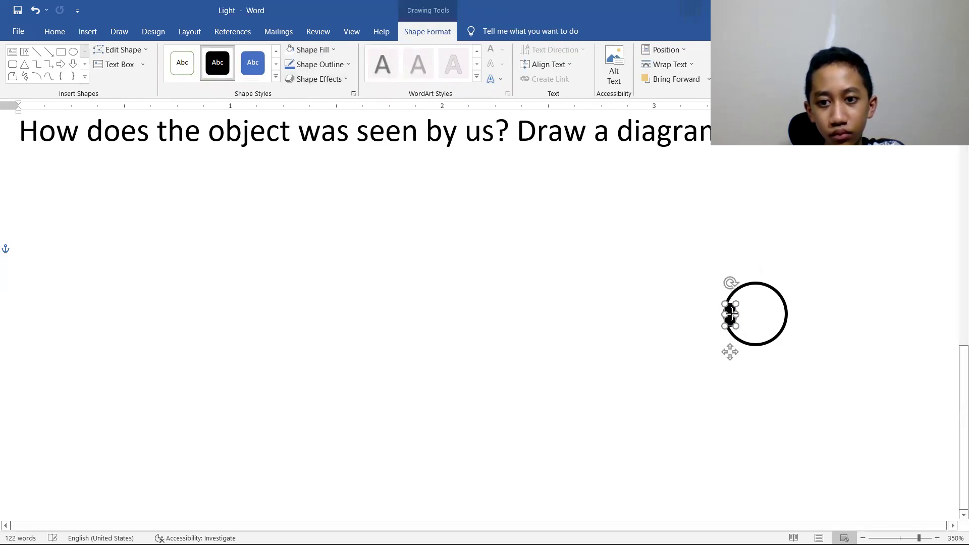
{"action": "left_click_drag", "start_coordinate": [731, 313], "coordinate": [728, 313]}
{"action": "left_click", "coordinate": [608, 298]}
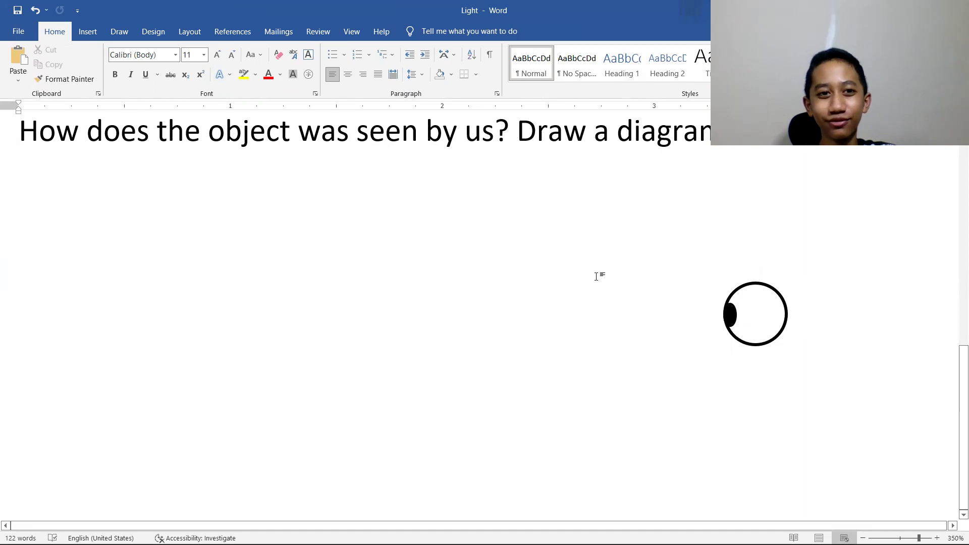
- Draw a blue circle just below the diagram question, up and to the left of the eye
{"action": "left_click", "coordinate": [87, 32]}
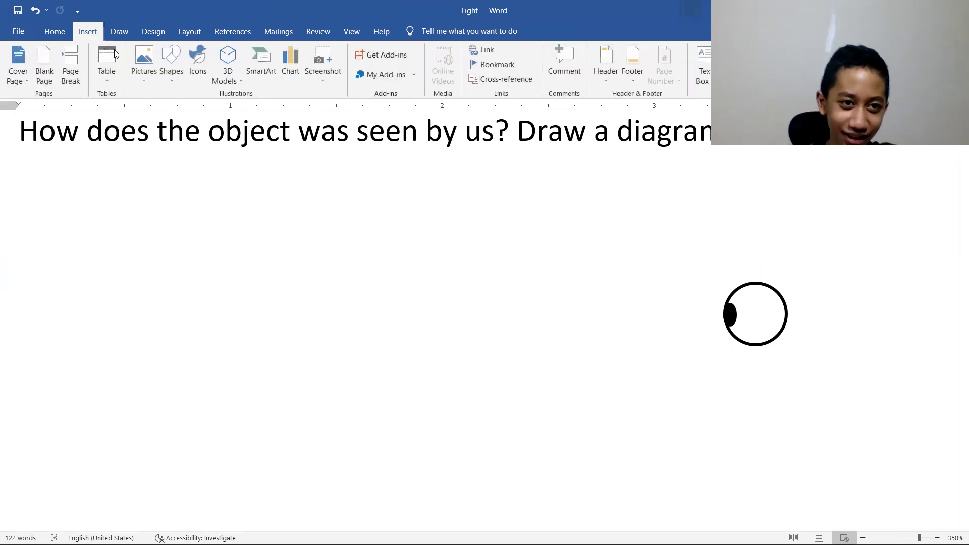
{"action": "left_click", "coordinate": [170, 78]}
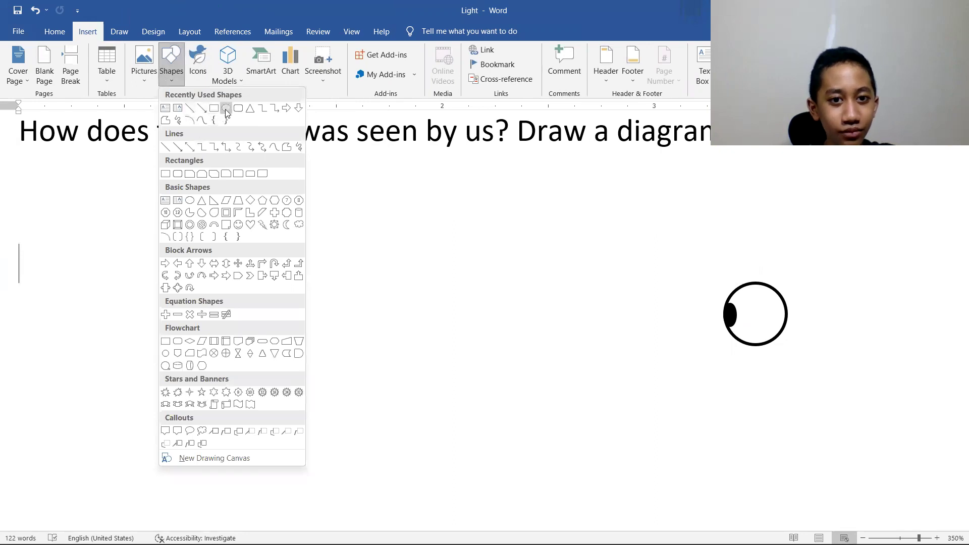
{"action": "left_click", "coordinate": [226, 111]}
{"action": "left_click_drag", "start_coordinate": [409, 189], "coordinate": [457, 201]}
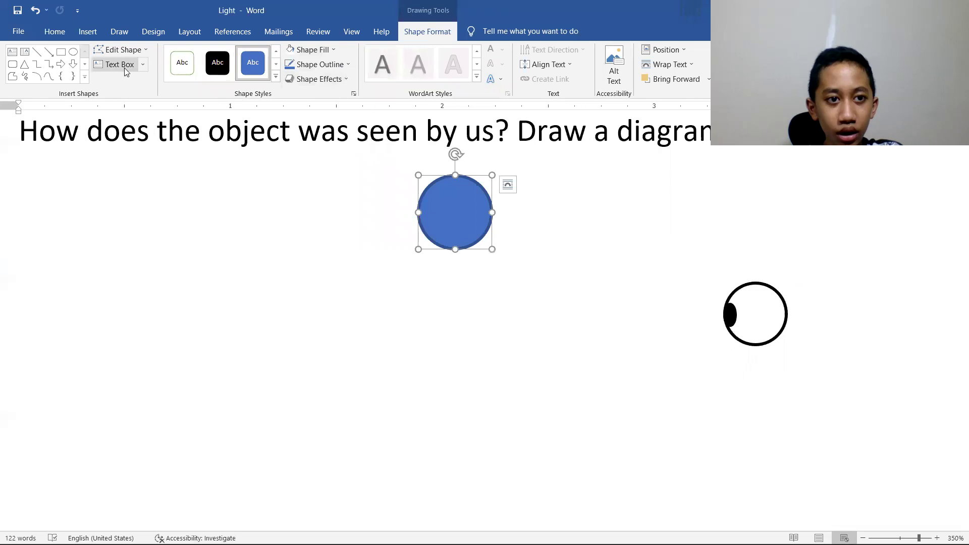
- Place a square text box over the blue circle and enter "I" in it
{"action": "left_click", "coordinate": [120, 66]}
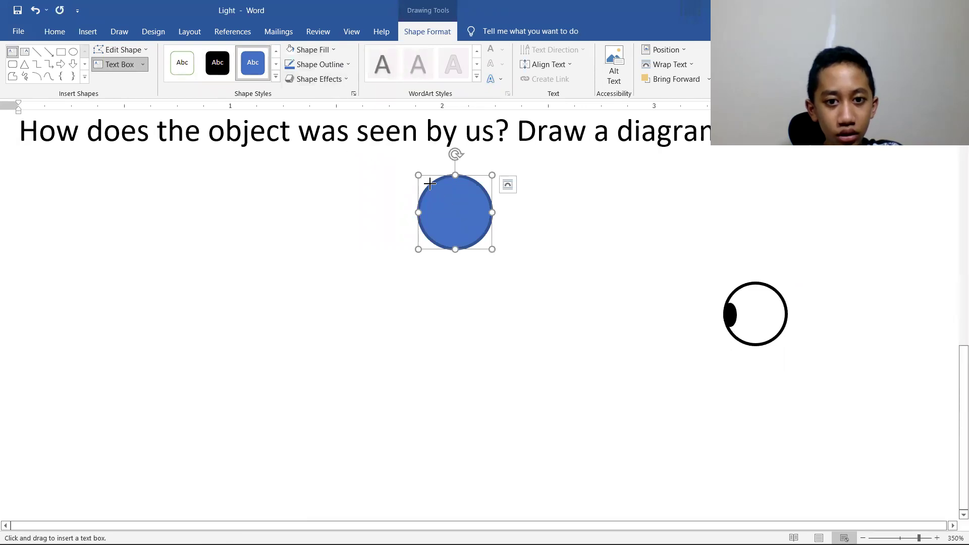
{"action": "left_click_drag", "start_coordinate": [430, 184], "coordinate": [477, 236]}
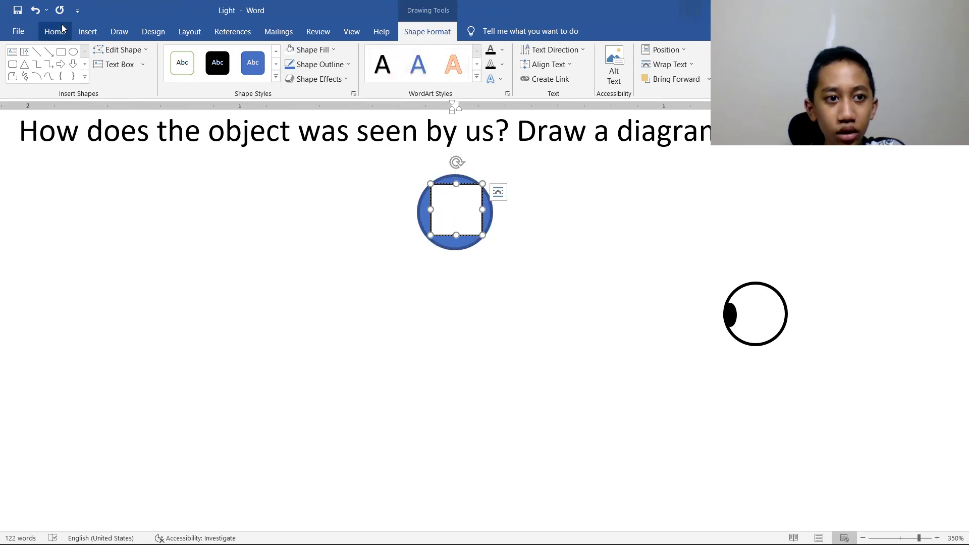
{"action": "type", "text": "I"}
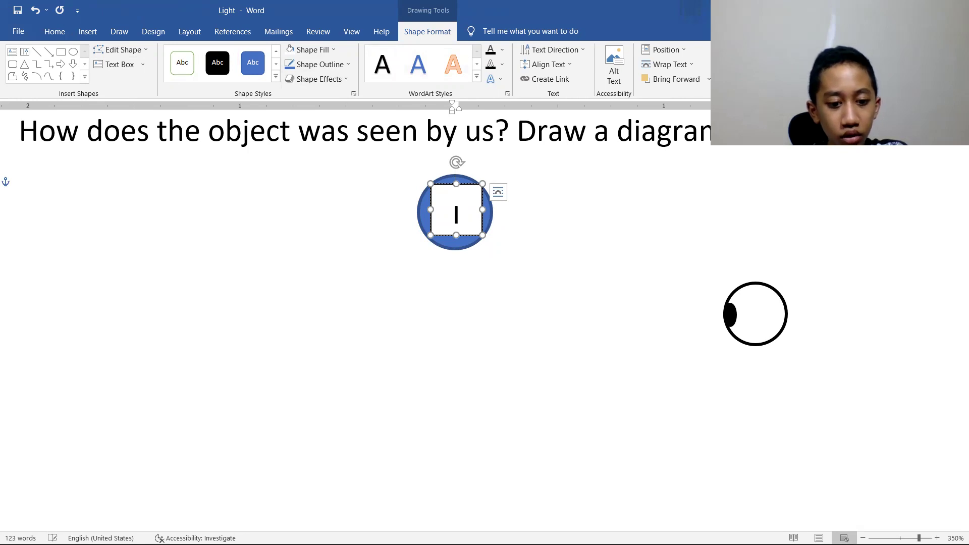
{"action": "left_click", "coordinate": [256, 251]}
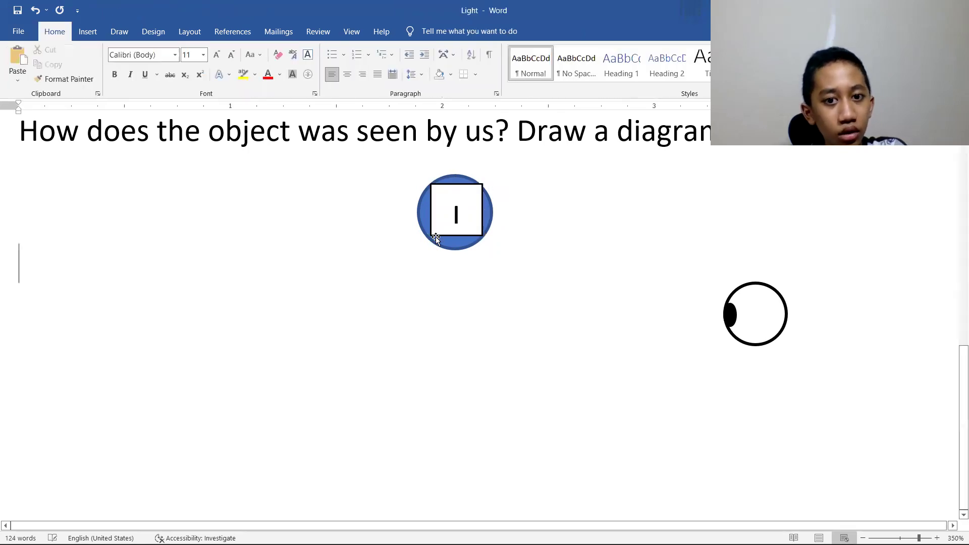
- Set the text in the box over the blue circle to font size 8
{"action": "left_click", "coordinate": [457, 216]}
{"action": "left_click", "coordinate": [498, 193]}
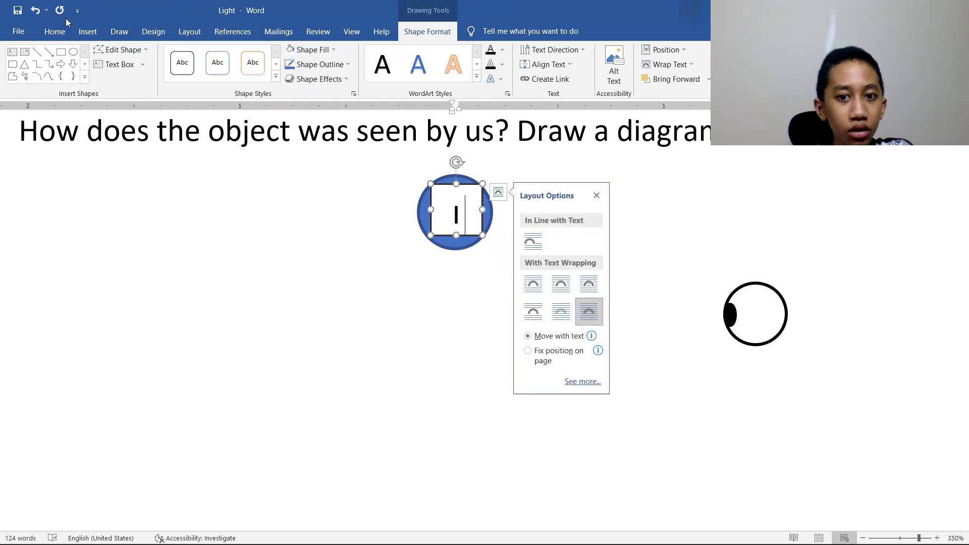
{"action": "left_click", "coordinate": [55, 32]}
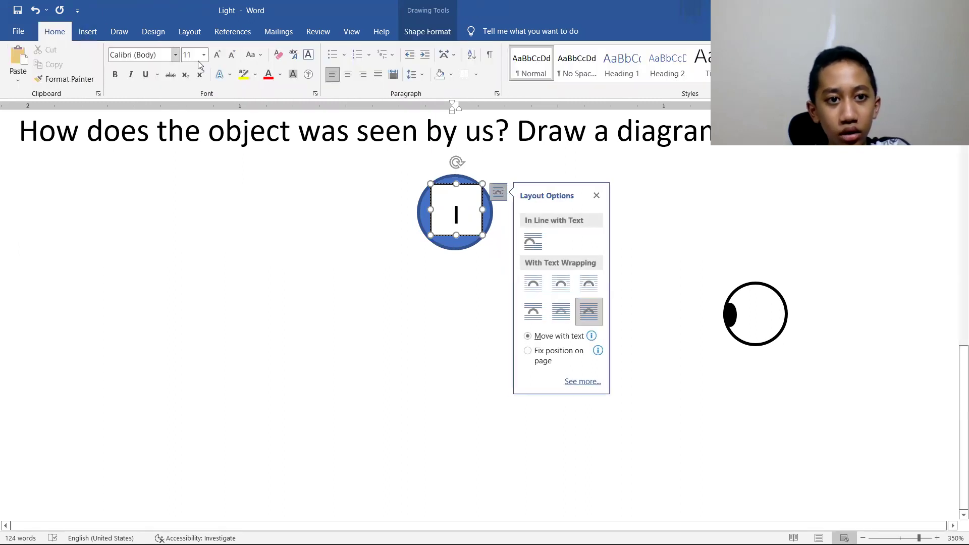
{"action": "key", "text": "Escape"}
{"action": "key", "text": "ctrl+a"}
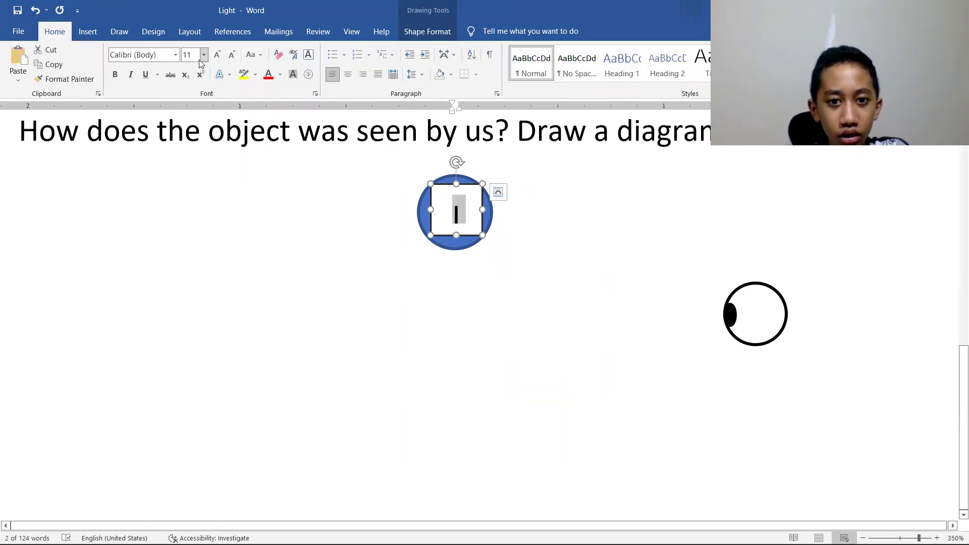
{"action": "left_click", "coordinate": [204, 55]}
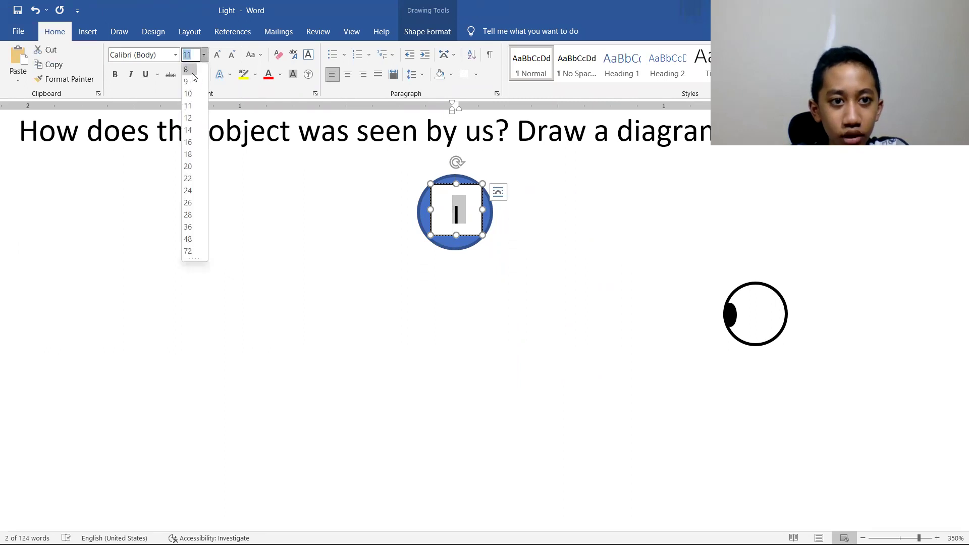
{"action": "left_click", "coordinate": [193, 76]}
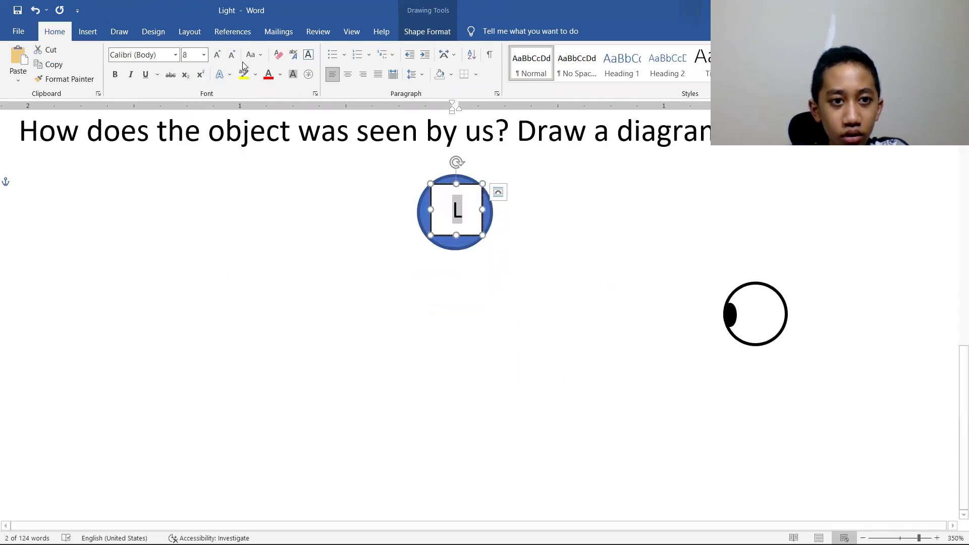
- Reduce the text in the box over the blue circle further, to font size 1
{"action": "left_click", "coordinate": [203, 56]}
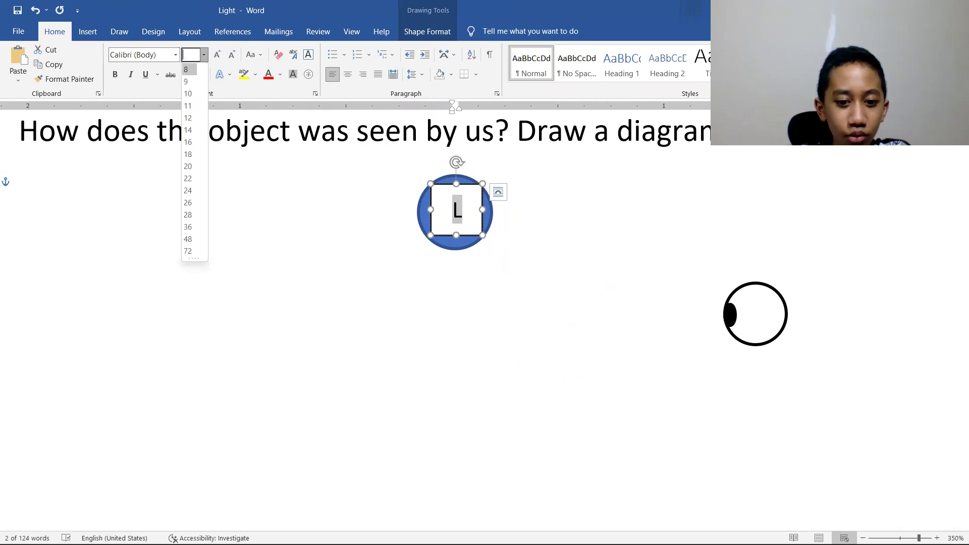
{"action": "type", "text": "1"}
{"action": "left_click", "coordinate": [305, 180]}
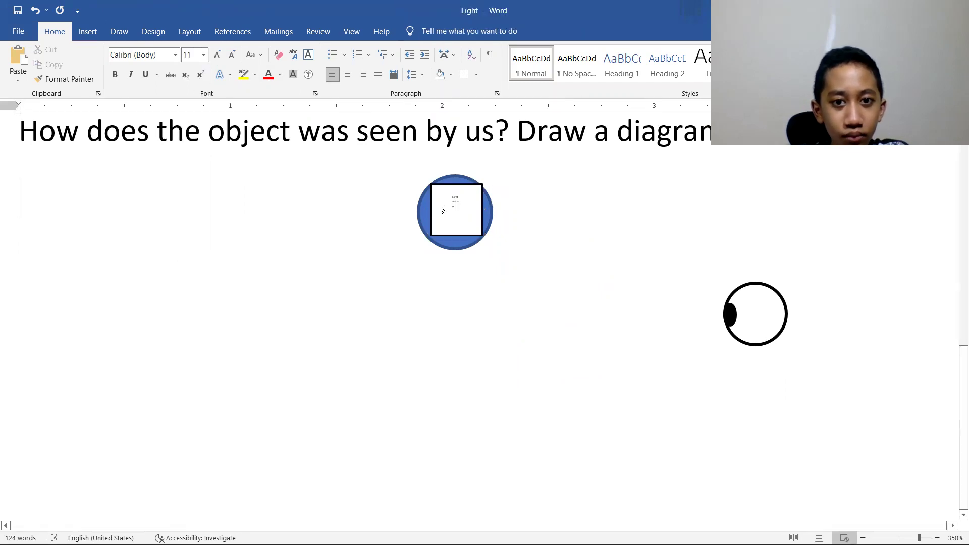
- Widen the text box over the blue circle slightly on both its left and right sides
{"action": "left_click", "coordinate": [465, 198]}
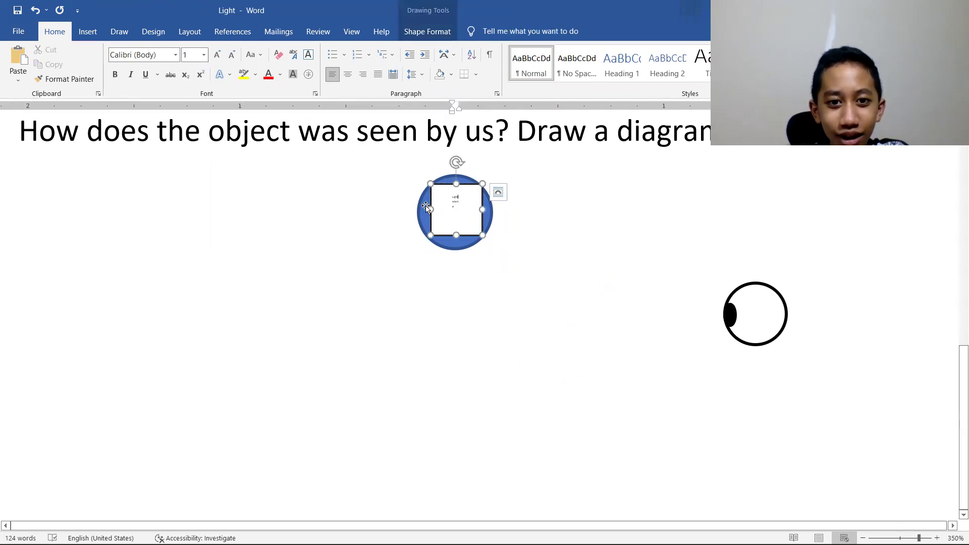
{"action": "left_click_drag", "start_coordinate": [427, 209], "coordinate": [422, 209]}
{"action": "left_click_drag", "start_coordinate": [482, 210], "coordinate": [489, 209]}
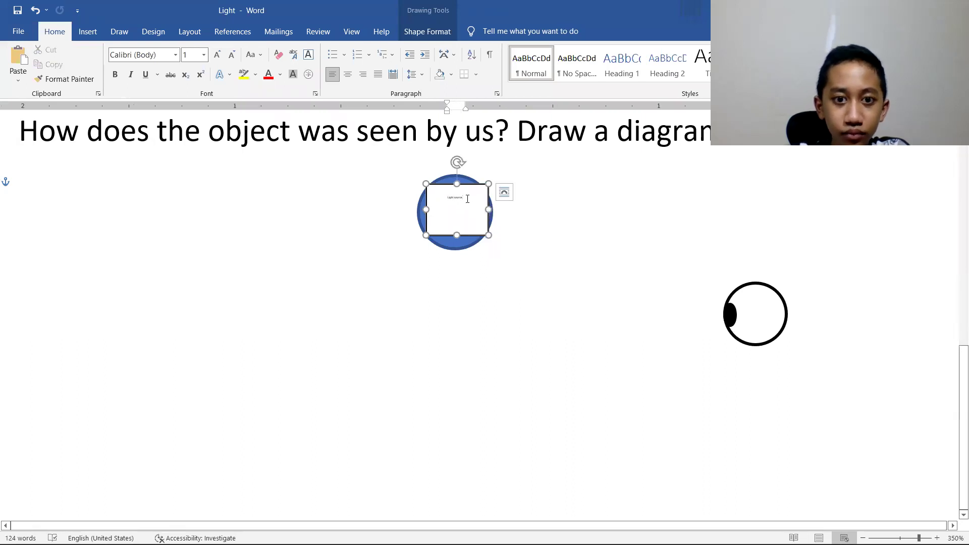
- Set the "Light source" label text to font size 2
{"action": "key", "text": "ctrl+a"}
{"action": "left_click", "coordinate": [203, 55]}
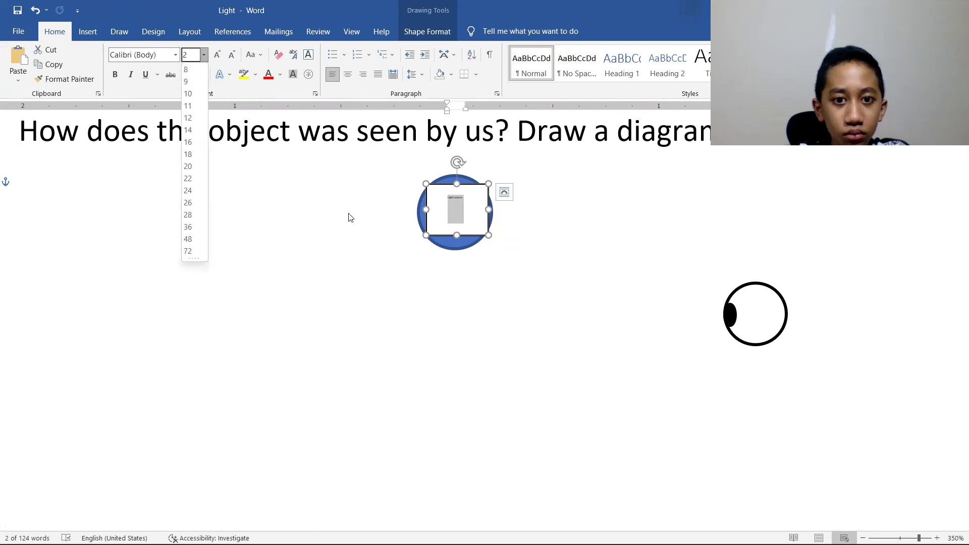
{"action": "type", "text": "2"}
{"action": "left_click", "coordinate": [371, 213]}
{"action": "left_click", "coordinate": [638, 302]}
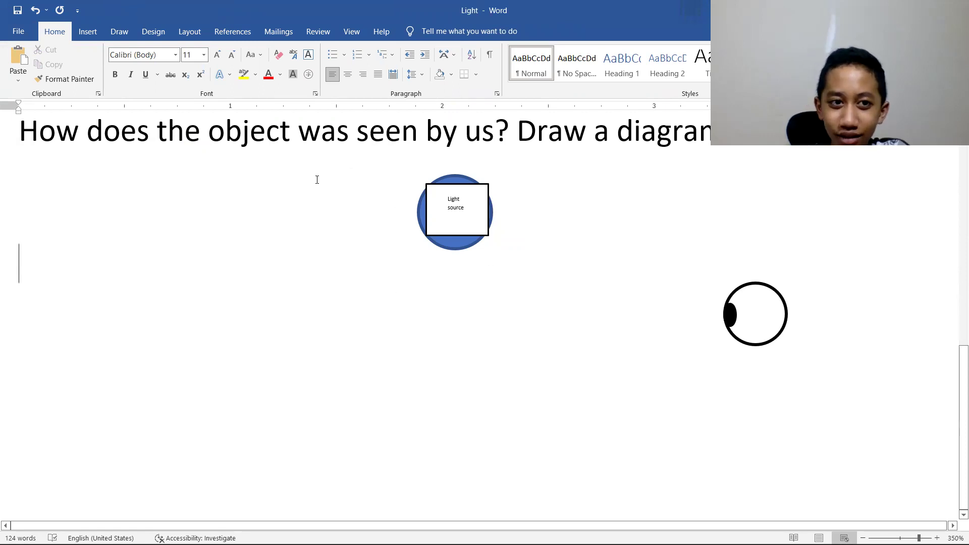
- Draw an arrow from the lower left corner of the "Light source" box diagonally down to the left
{"action": "left_click", "coordinate": [91, 32]}
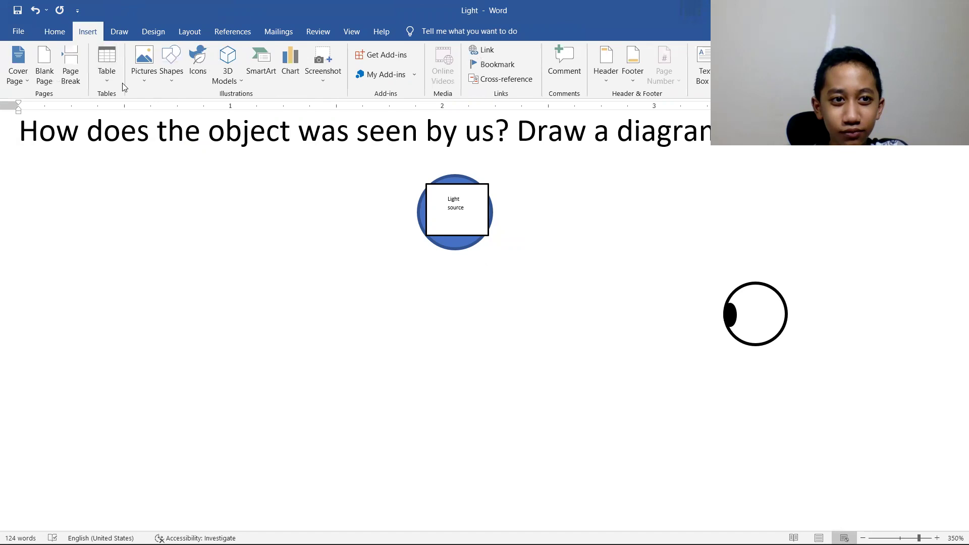
{"action": "left_click", "coordinate": [167, 79]}
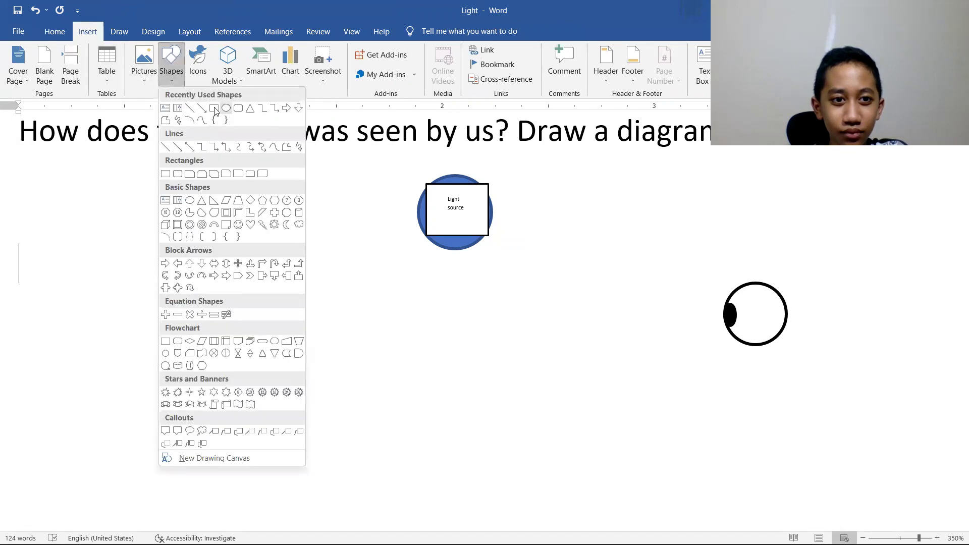
{"action": "left_click", "coordinate": [204, 108]}
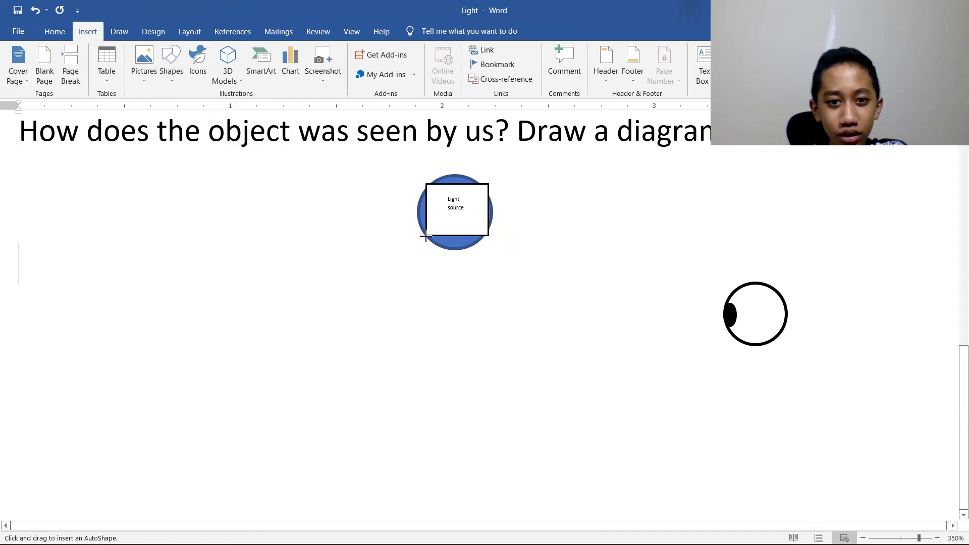
{"action": "left_click_drag", "start_coordinate": [428, 239], "coordinate": [333, 330]}
- Draw a small blue square as the object, with its right edge at the tip of the light arrow
{"action": "left_click", "coordinate": [54, 31]}
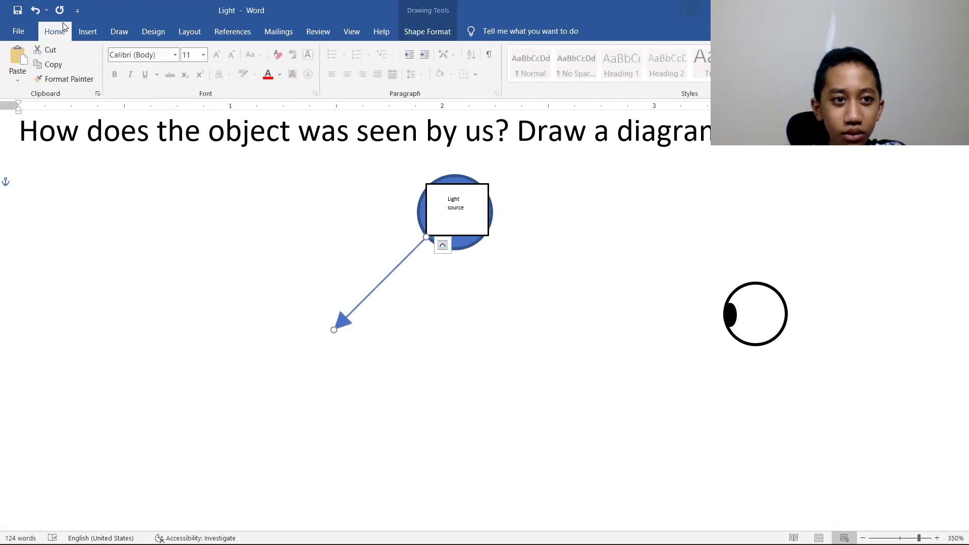
{"action": "left_click", "coordinate": [97, 32]}
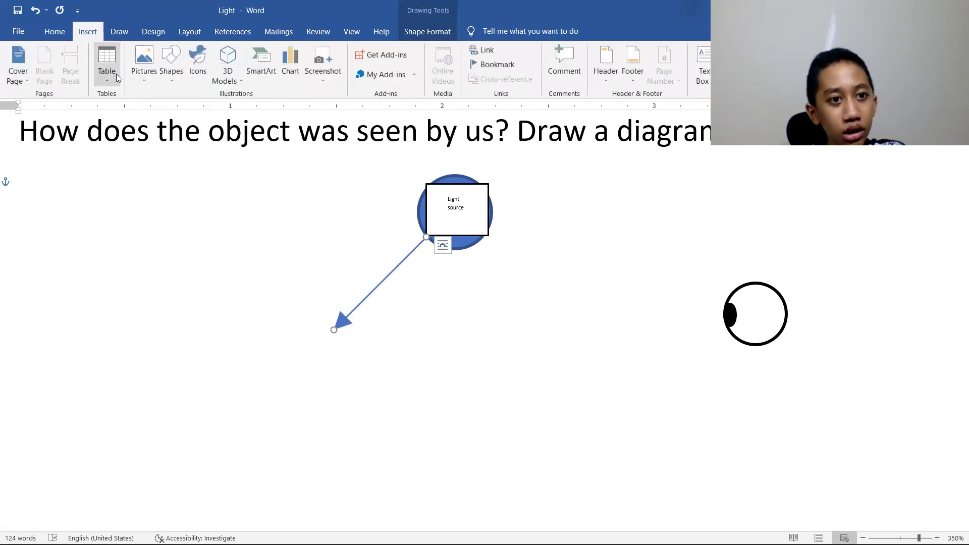
{"action": "left_click", "coordinate": [175, 75]}
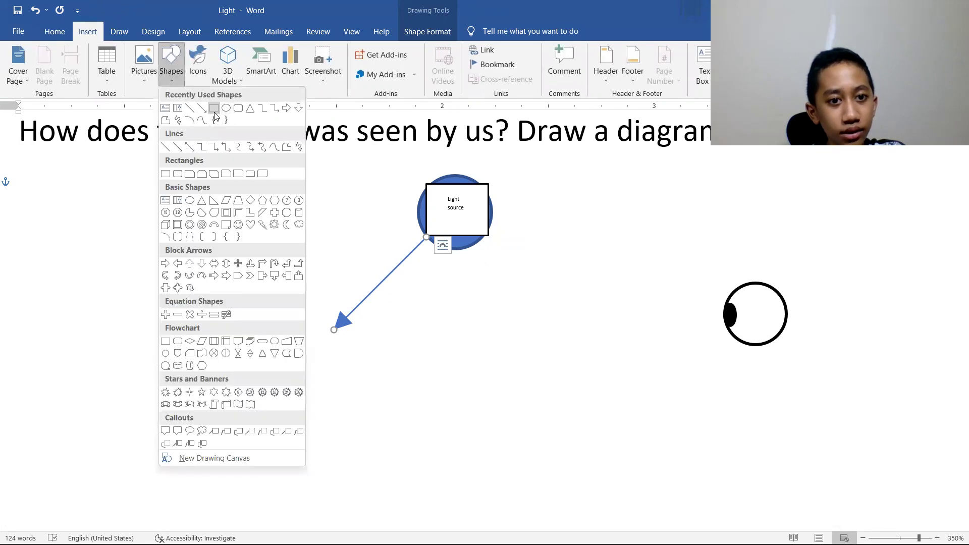
{"action": "mouse_move", "coordinate": [271, 315]}
{"action": "left_mouse_down"}
{"action": "mouse_move", "coordinate": [342, 372]}
{"action": "mouse_move", "coordinate": [332, 377]}
{"action": "left_mouse_up"}
{"action": "left_click", "coordinate": [433, 329]}
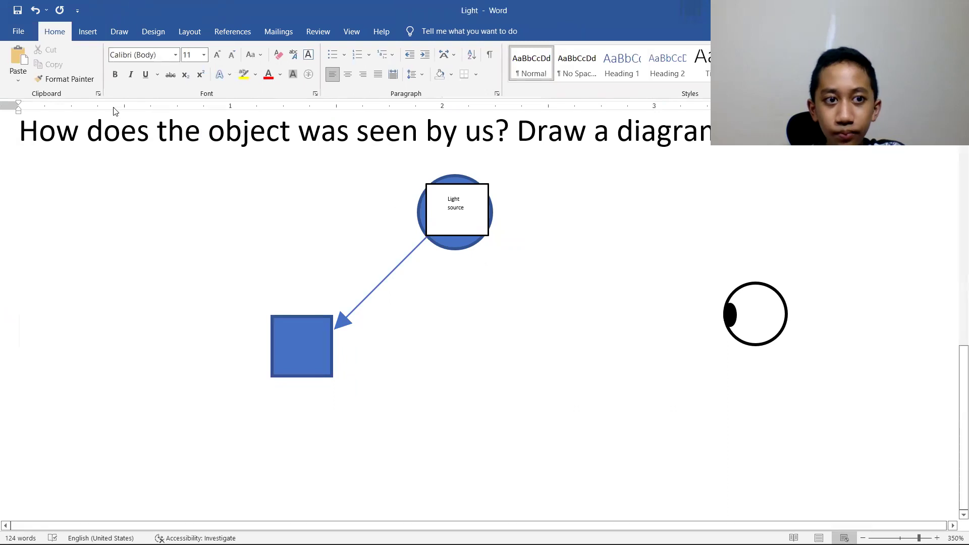
{"action": "left_click", "coordinate": [88, 32]}
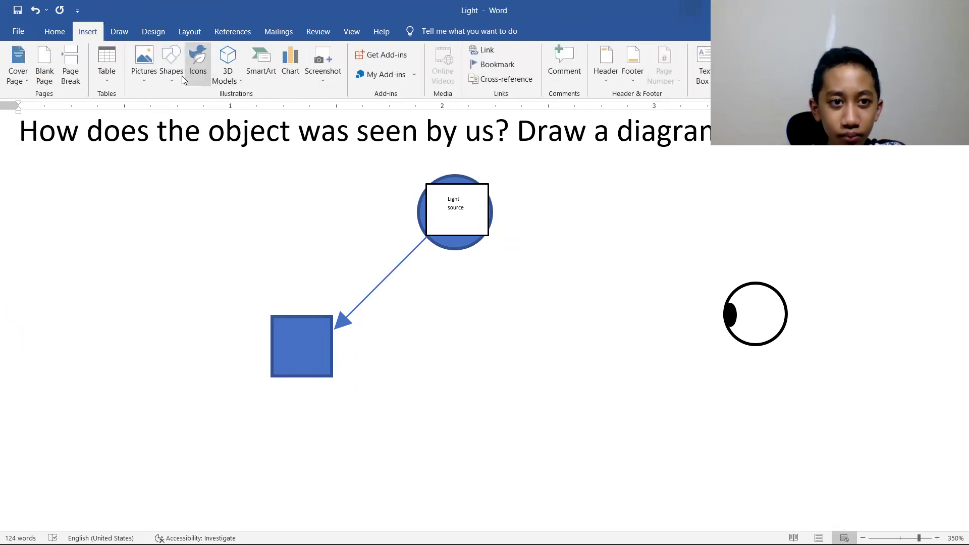
{"action": "left_click", "coordinate": [170, 70]}
{"action": "left_click", "coordinate": [199, 106]}
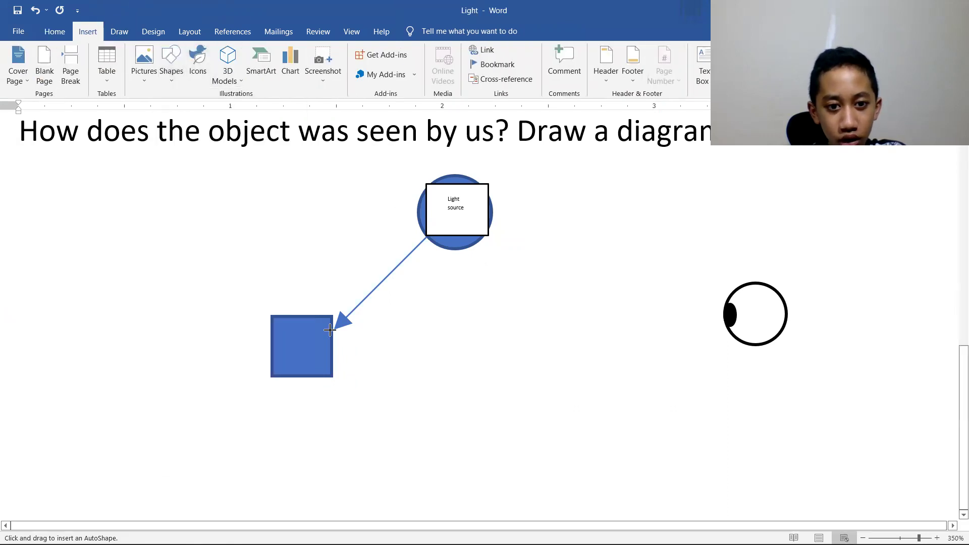
{"action": "left_click_drag", "start_coordinate": [331, 330], "coordinate": [361, 340]}
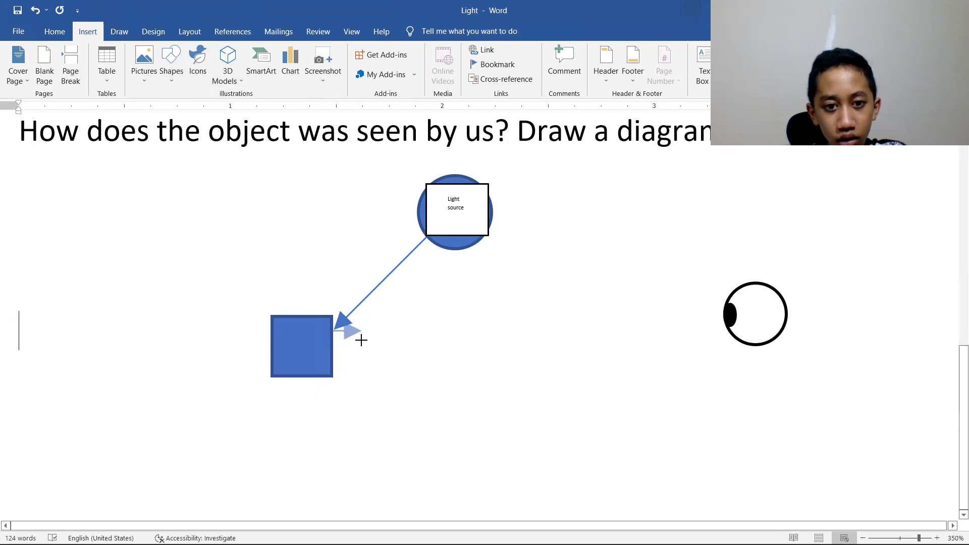
{"action": "key", "text": "Escape"}
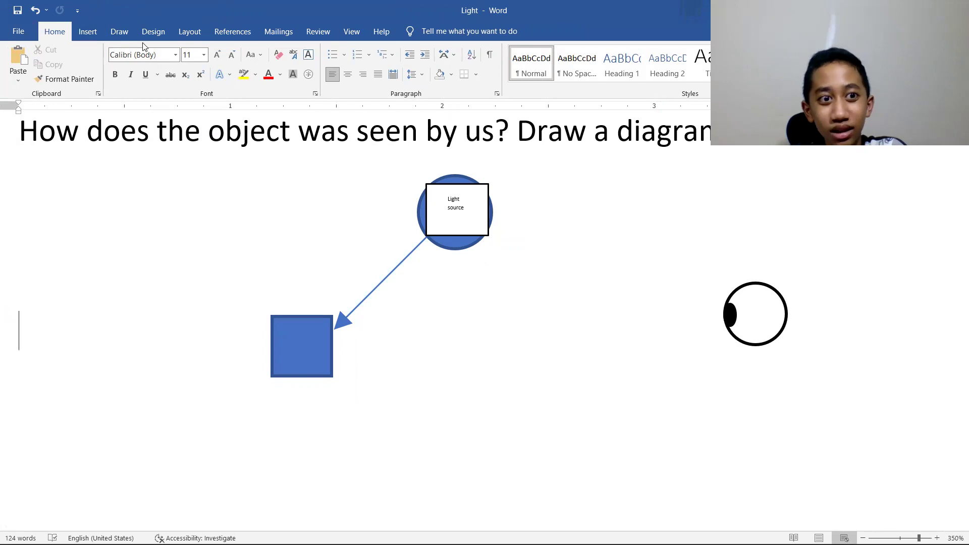
- Draw a long, thin horizontal rectangle from the blue square's lower right corner to below the eye
{"action": "left_click", "coordinate": [95, 34]}
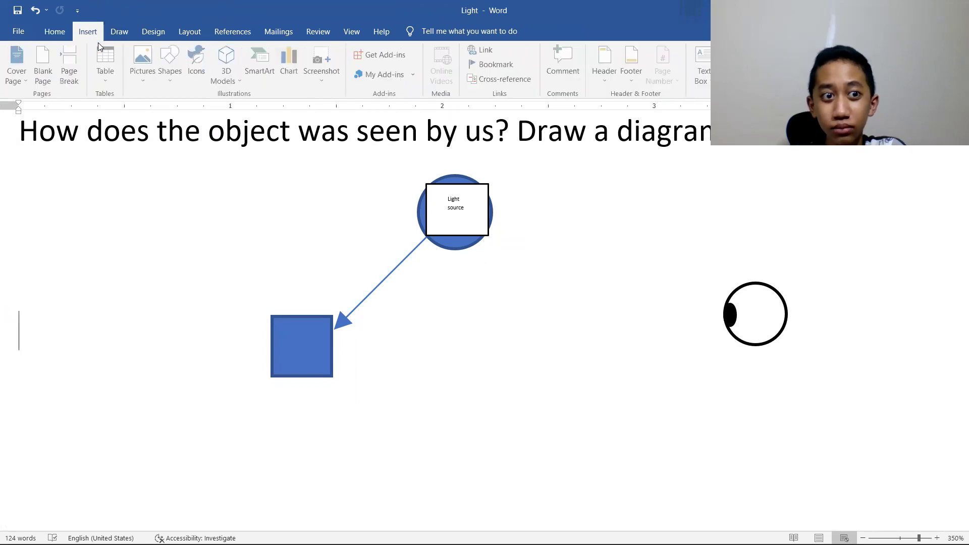
{"action": "left_click", "coordinate": [167, 82]}
{"action": "left_click", "coordinate": [213, 100]}
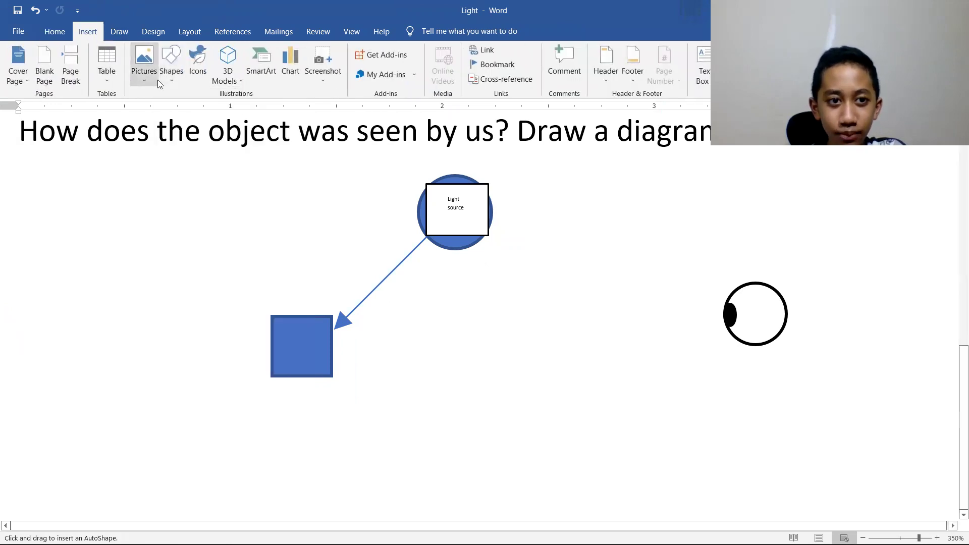
{"action": "left_click", "coordinate": [157, 80]}
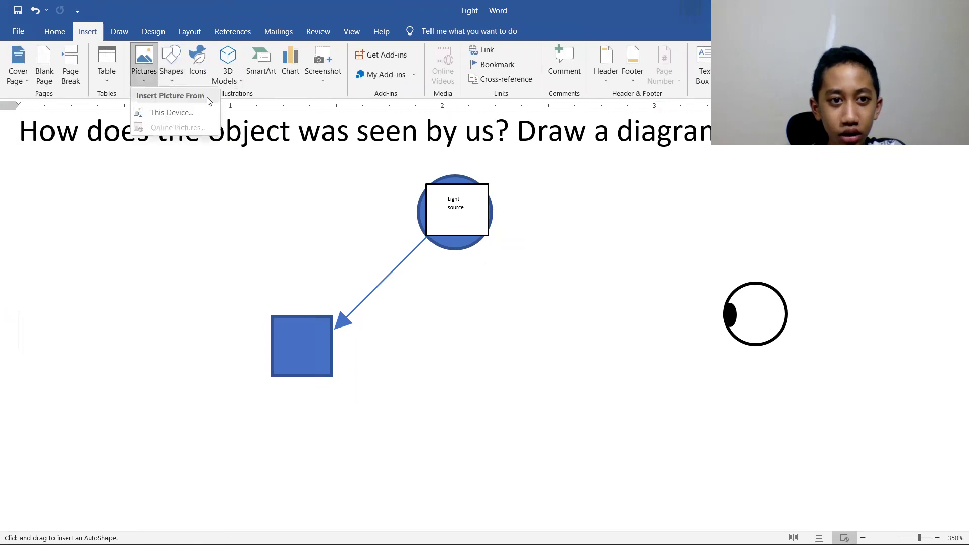
{"action": "left_click", "coordinate": [311, 260]}
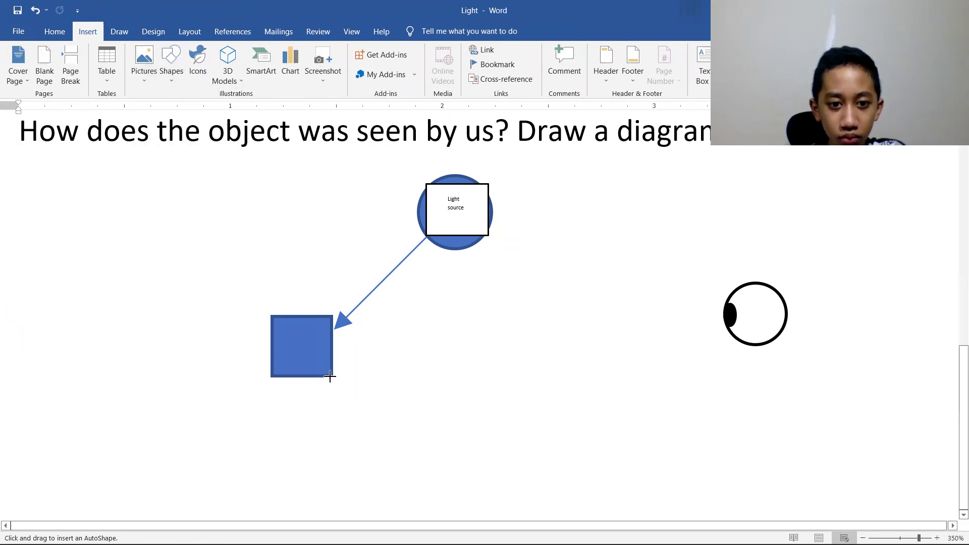
{"action": "mouse_move", "coordinate": [331, 376]}
{"action": "left_mouse_down"}
{"action": "mouse_move", "coordinate": [586, 402]}
{"action": "mouse_move", "coordinate": [762, 382]}
{"action": "left_mouse_up"}
{"action": "left_click", "coordinate": [247, 202]}
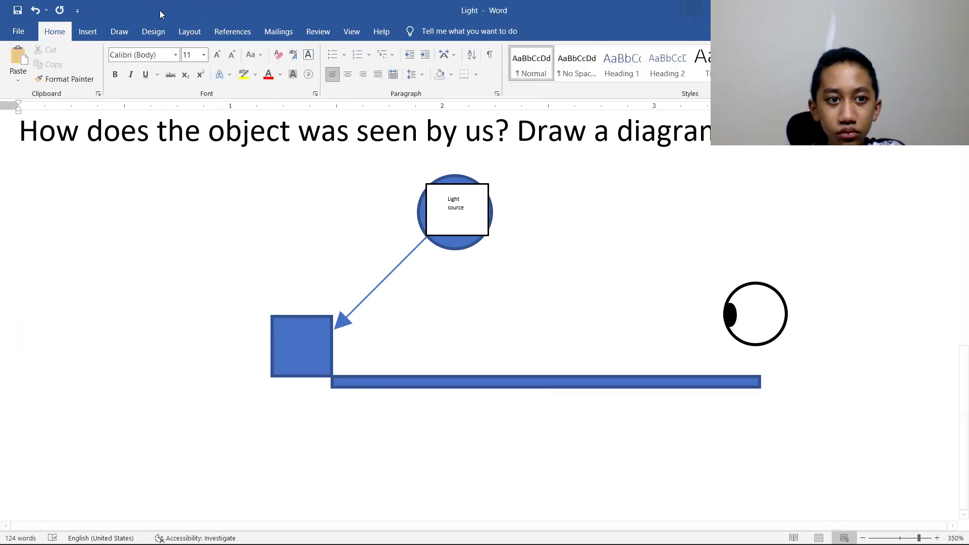
- Draw an arrow from where the light hits the square's right edge diagonally down to the long bar's upper edge
{"action": "left_click", "coordinate": [99, 24]}
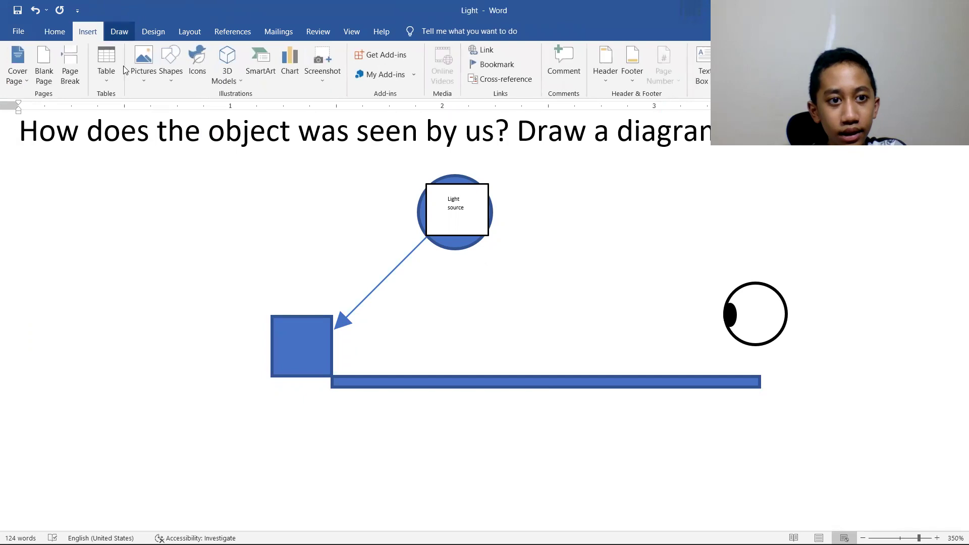
{"action": "left_click", "coordinate": [172, 81]}
{"action": "left_click", "coordinate": [213, 101]}
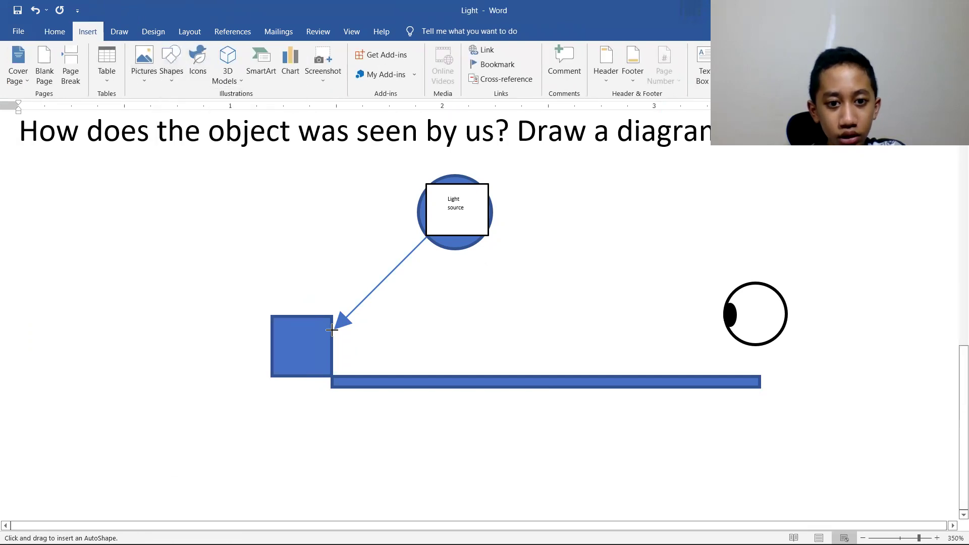
{"action": "left_click_drag", "start_coordinate": [332, 331], "coordinate": [412, 366]}
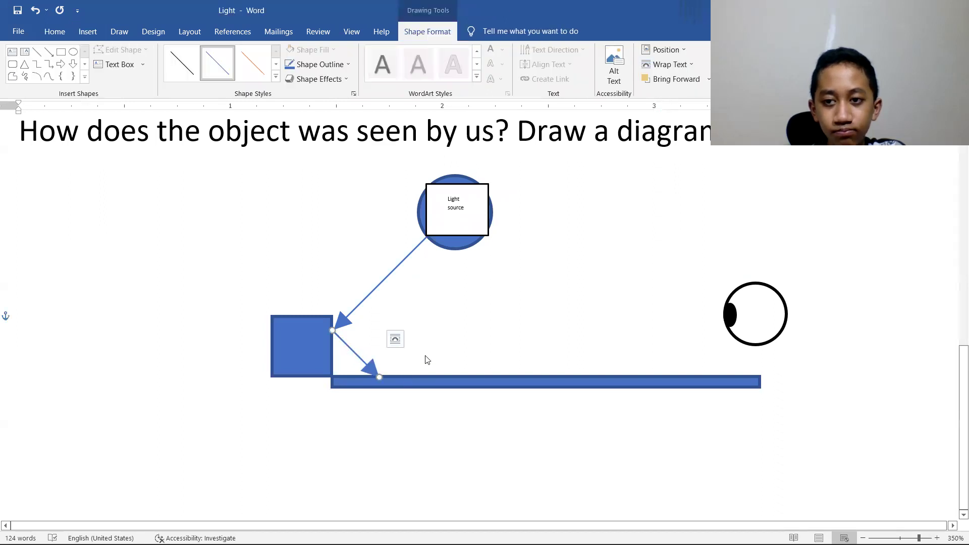
{"action": "left_click", "coordinate": [480, 326]}
- Draw an arrow from the reflection point on the long bar diagonally up to the right, ending beside the light source
{"action": "left_click", "coordinate": [88, 31]}
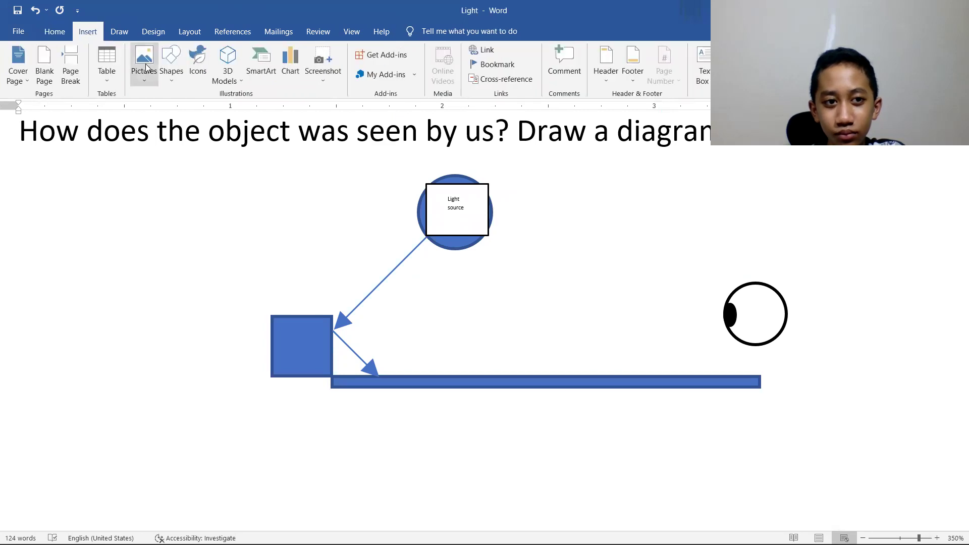
{"action": "left_click", "coordinate": [172, 81]}
{"action": "left_click", "coordinate": [204, 110]}
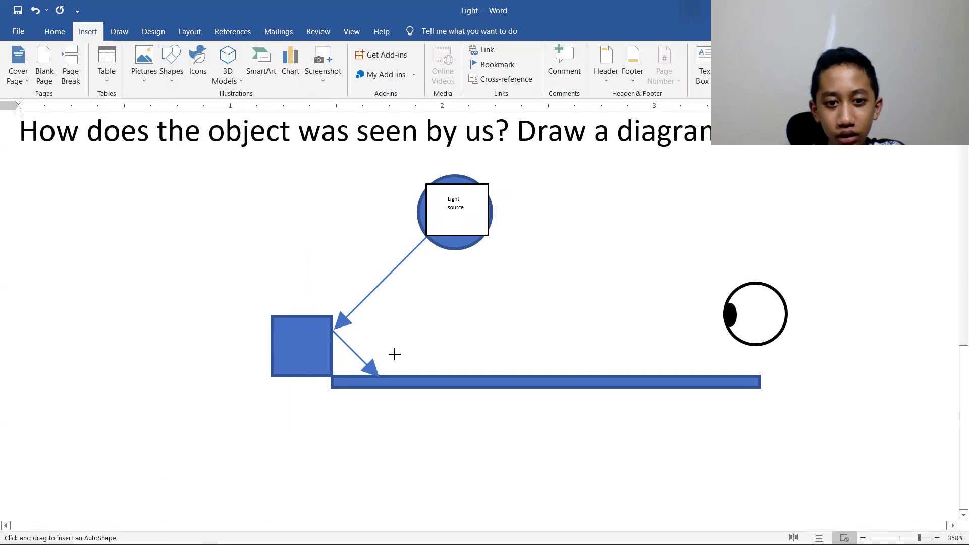
{"action": "left_click_drag", "start_coordinate": [380, 376], "coordinate": [574, 208]}
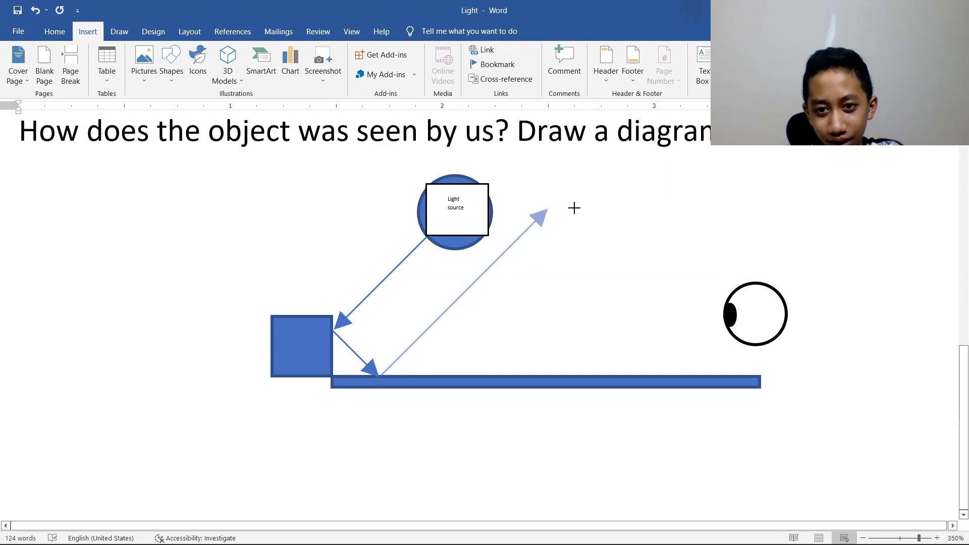
{"action": "left_click", "coordinate": [644, 223]}
- Draw a shorter, thin horizontal rectangle just above the rising arrow's tip, starting at the right of the light source
{"action": "left_click", "coordinate": [87, 31]}
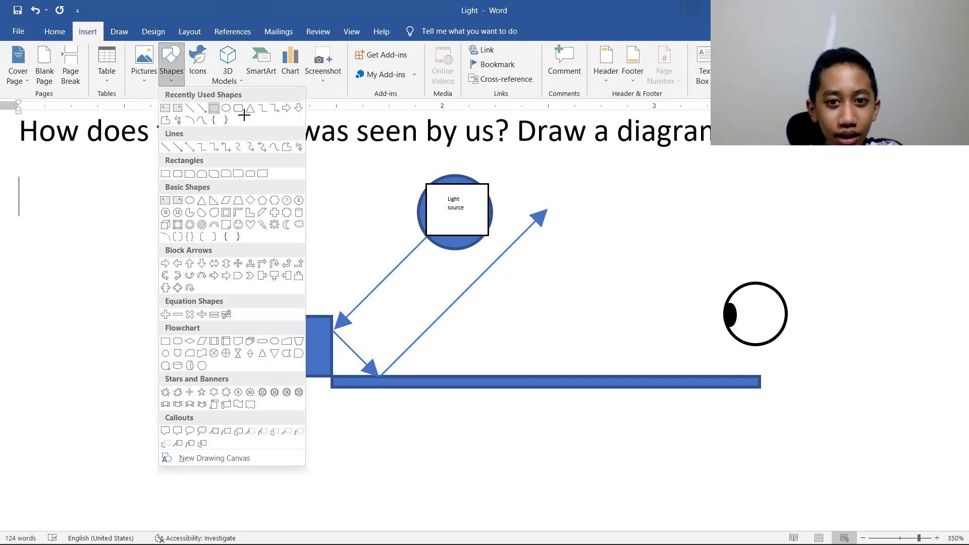
{"action": "left_click", "coordinate": [245, 115]}
{"action": "left_click_drag", "start_coordinate": [494, 195], "coordinate": [666, 201]}
{"action": "left_click", "coordinate": [615, 253]}
{"action": "left_click", "coordinate": [87, 31]}
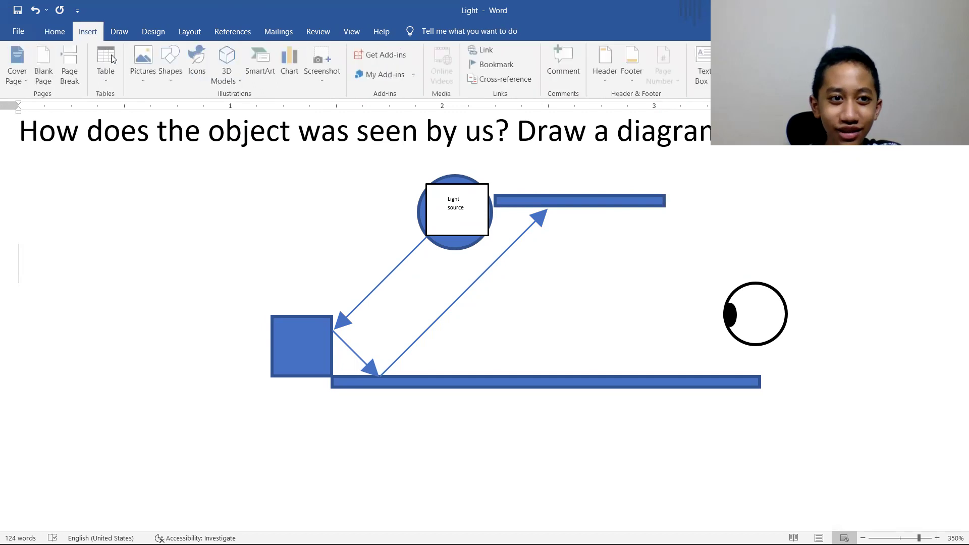
- Draw an arrow from the upper bar's lower edge, at the rising arrow's tip, diagonally down to the right end area of the long bar
{"action": "left_click", "coordinate": [175, 85]}
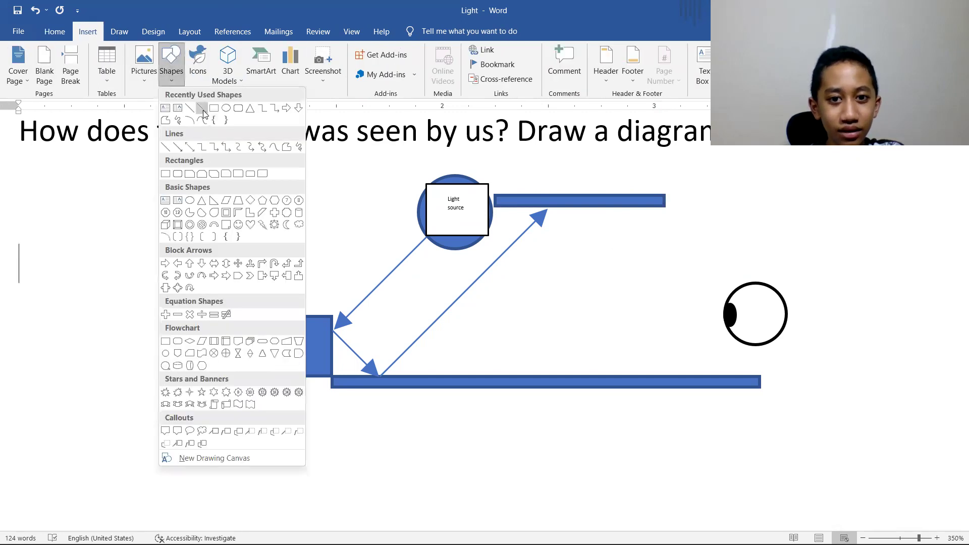
{"action": "left_click", "coordinate": [213, 100]}
{"action": "left_click_drag", "start_coordinate": [547, 207], "coordinate": [714, 394]}
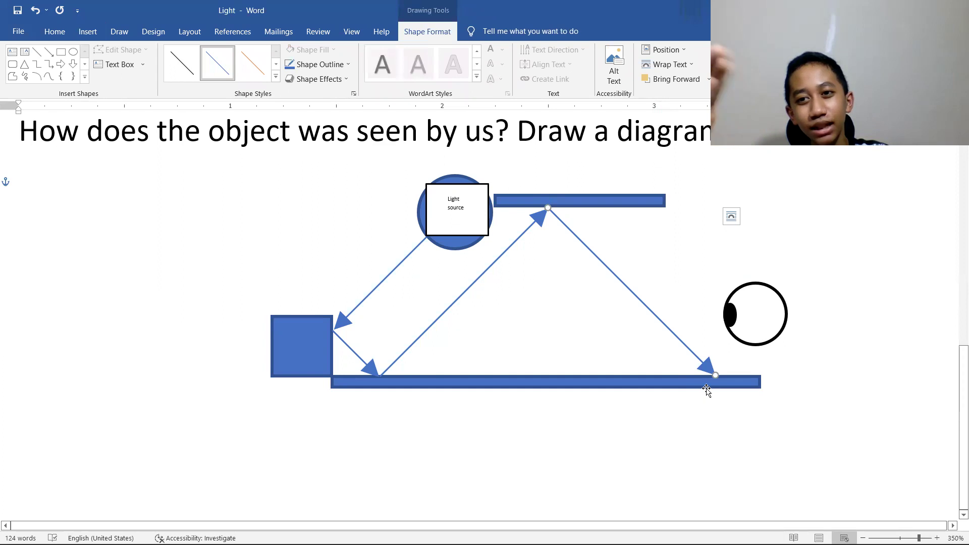
{"action": "left_click", "coordinate": [693, 244]}
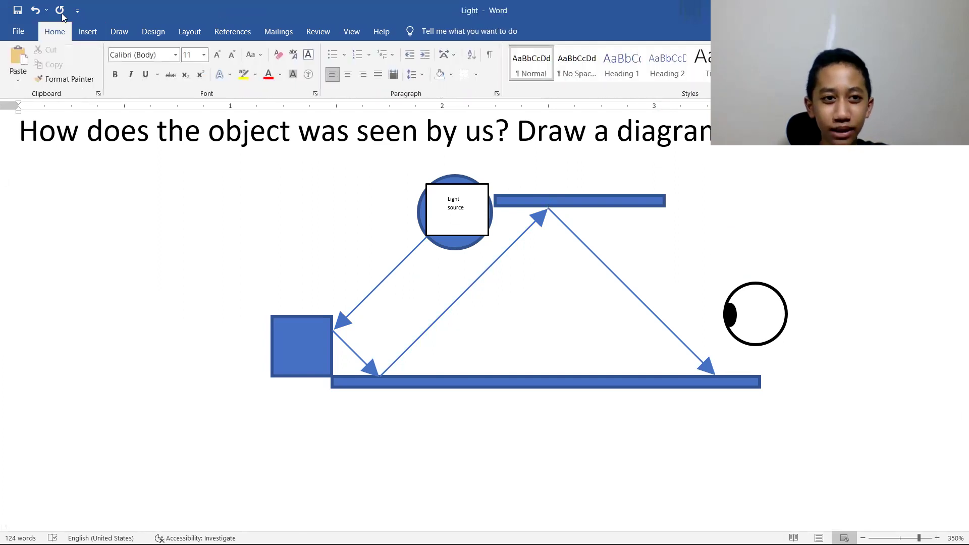
- Draw a short arrow from the last reflection point on the long bar diagonally up to the eye's lower edge
{"action": "left_click", "coordinate": [88, 31]}
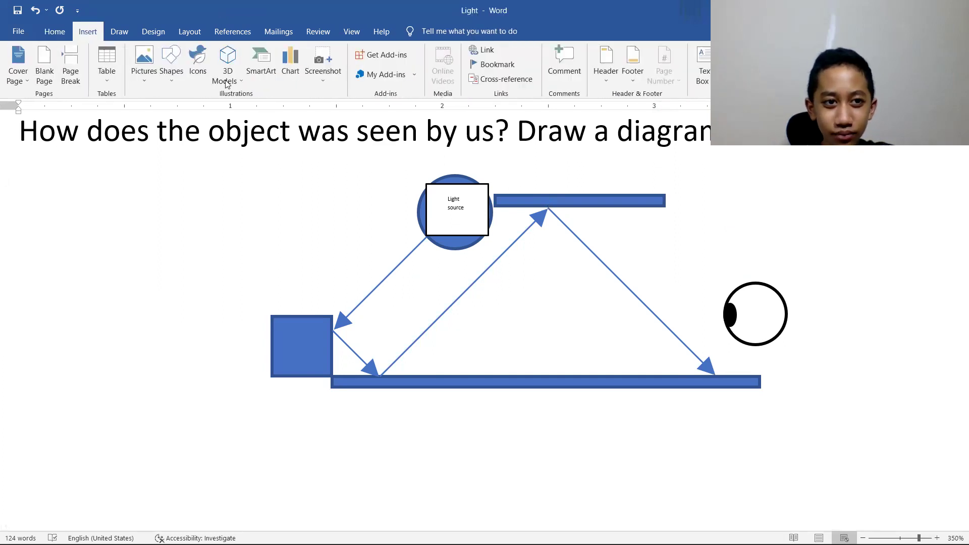
{"action": "left_click", "coordinate": [168, 85]}
{"action": "left_click", "coordinate": [203, 108]}
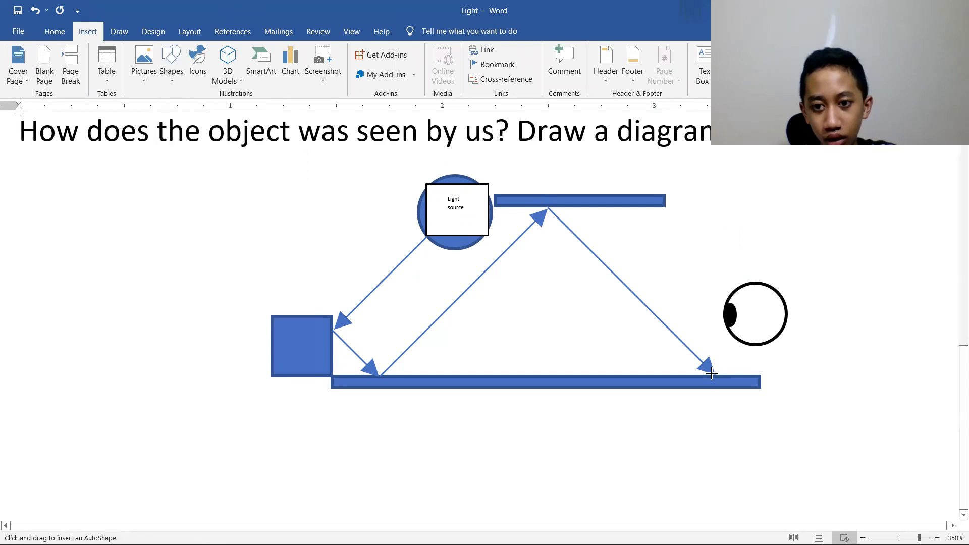
{"action": "left_click_drag", "start_coordinate": [715, 375], "coordinate": [754, 344]}
{"action": "left_click", "coordinate": [813, 264]}
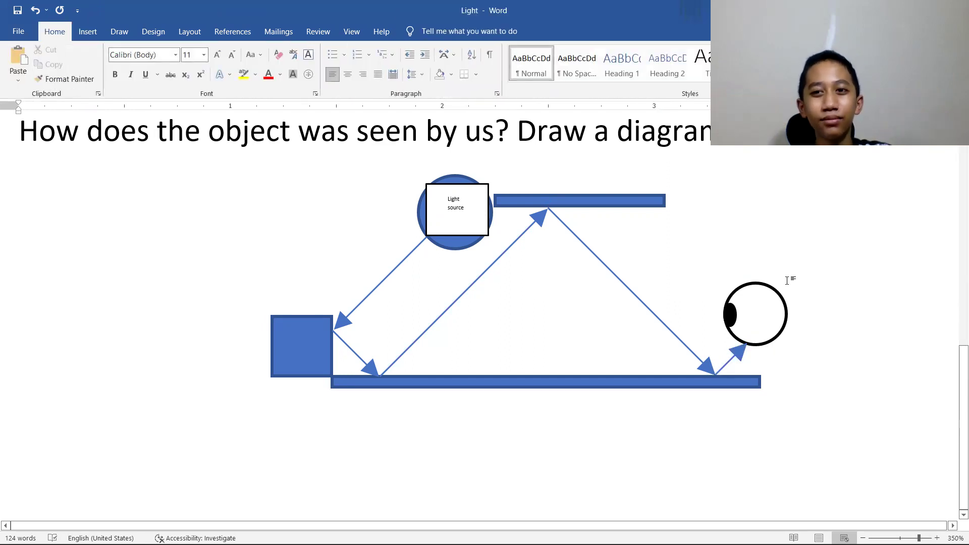
- Tilt the black pupil counterclockwise and move it to the eye's lower left edge, at the tip of the short arrow
{"action": "left_click", "coordinate": [729, 317]}
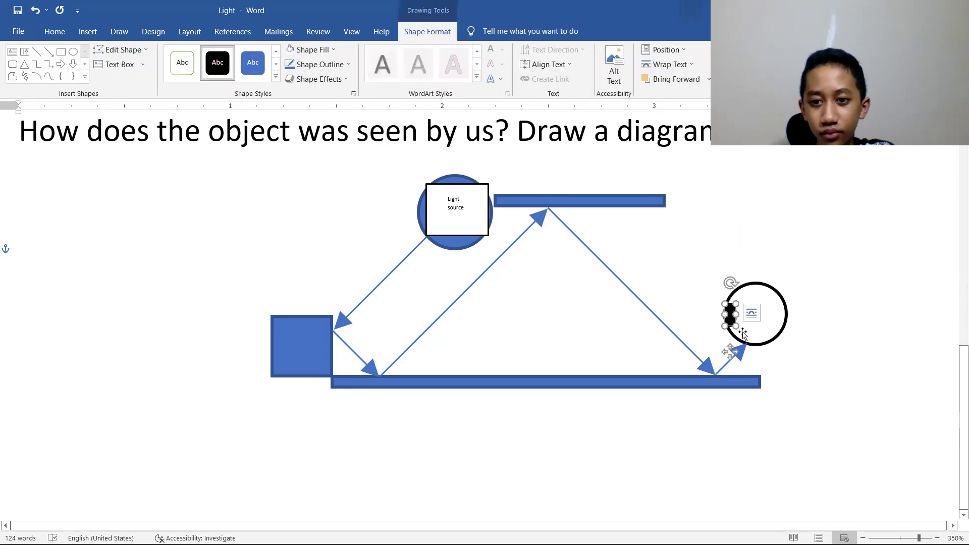
{"action": "left_click_drag", "start_coordinate": [730, 283], "coordinate": [712, 288]}
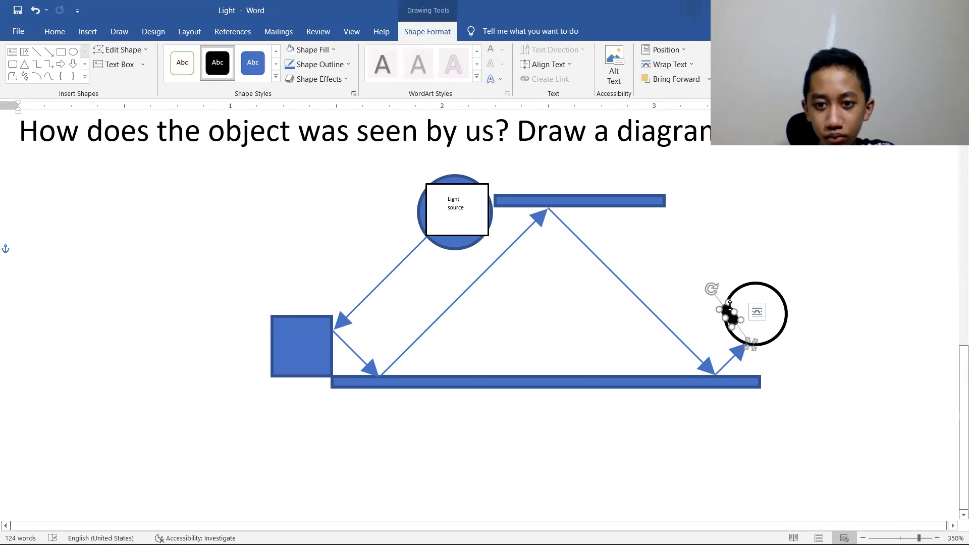
{"action": "left_click_drag", "start_coordinate": [728, 303], "coordinate": [764, 355]}
{"action": "left_click", "coordinate": [793, 329]}
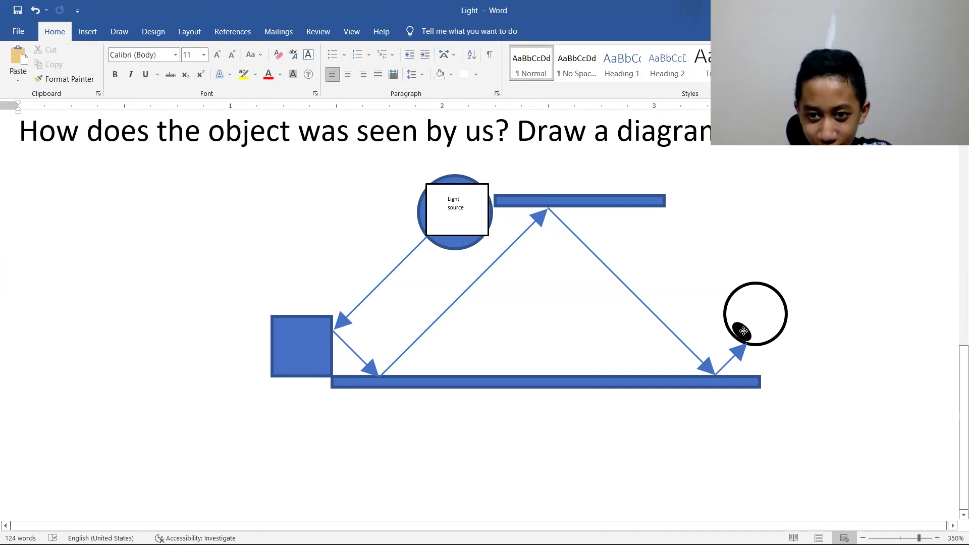
{"action": "left_click_drag", "start_coordinate": [744, 331], "coordinate": [747, 334]}
{"action": "left_click", "coordinate": [854, 323]}
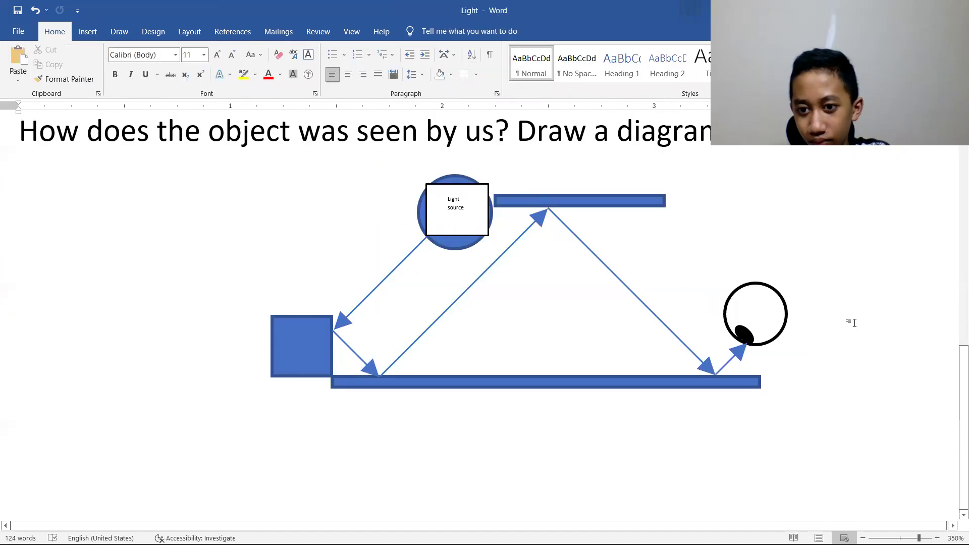
{"action": "left_click", "coordinate": [744, 334]}
{"action": "left_click", "coordinate": [817, 330]}
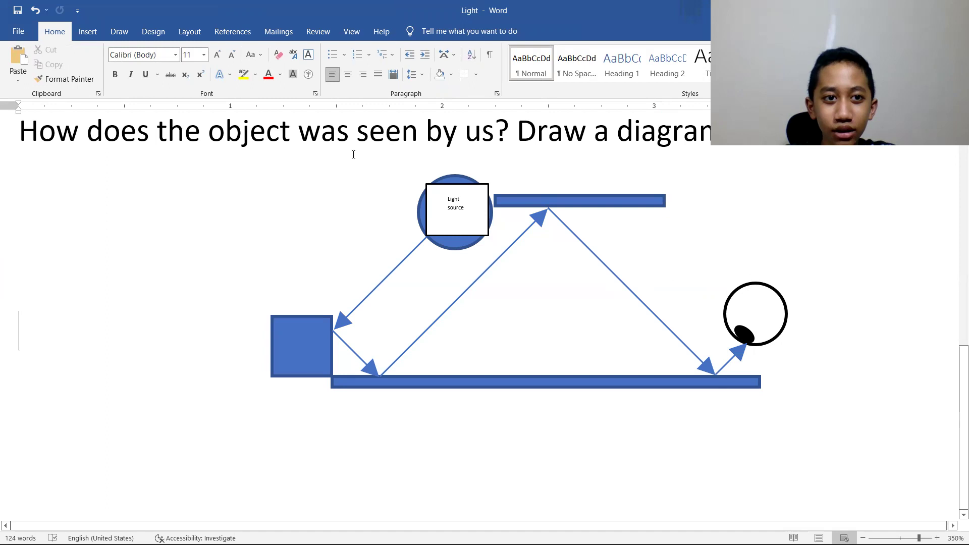
{"action": "scroll", "coordinate": [583, 238], "scroll_direction": "up", "scroll_amount": 5}
{"action": "scroll", "coordinate": [353, 252], "scroll_direction": "down", "scroll_amount": 5}
{"action": "left_click", "coordinate": [87, 32]}
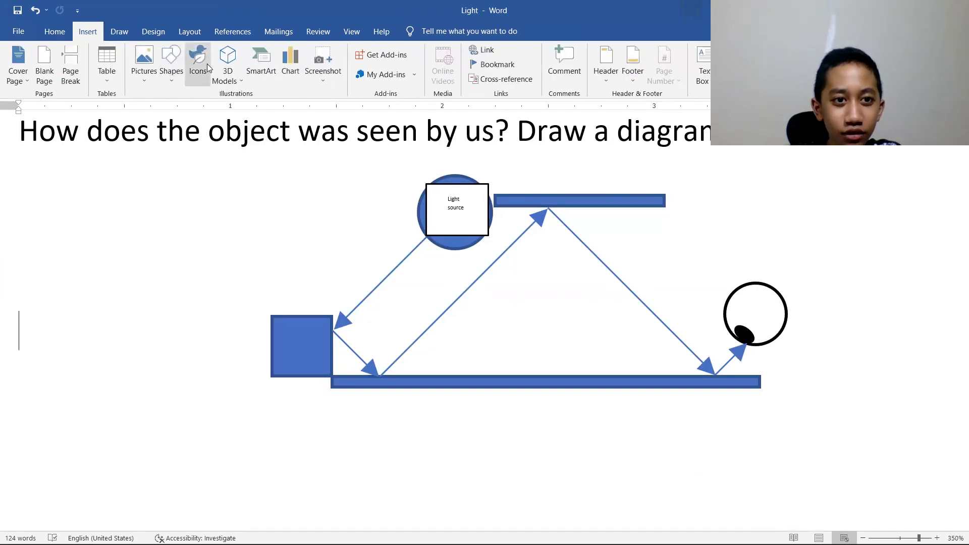
{"action": "left_click", "coordinate": [172, 83]}
{"action": "left_click", "coordinate": [186, 201]}
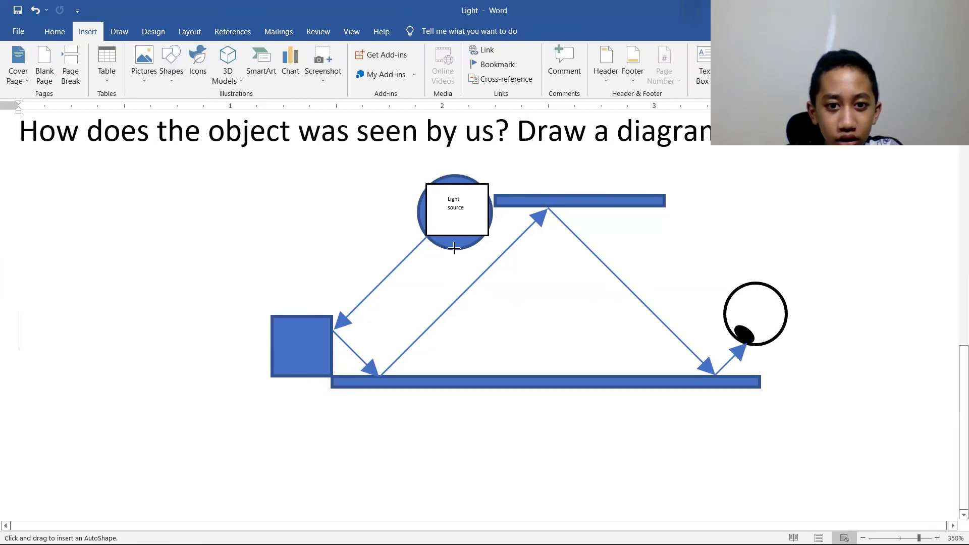
{"action": "left_click_drag", "start_coordinate": [409, 282], "coordinate": [355, 328]}
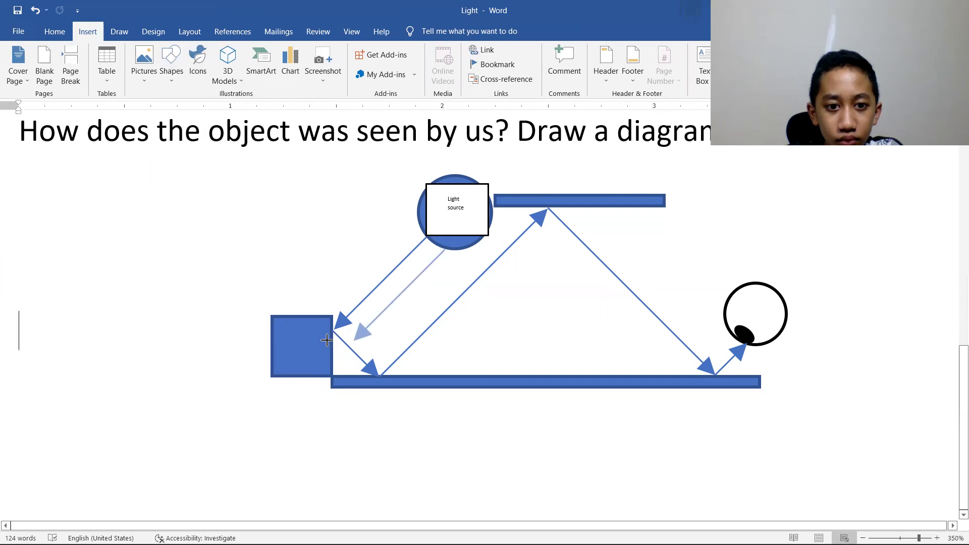
{"action": "left_click_drag", "start_coordinate": [325, 342], "coordinate": [189, 71]}
{"action": "left_click", "coordinate": [88, 31]}
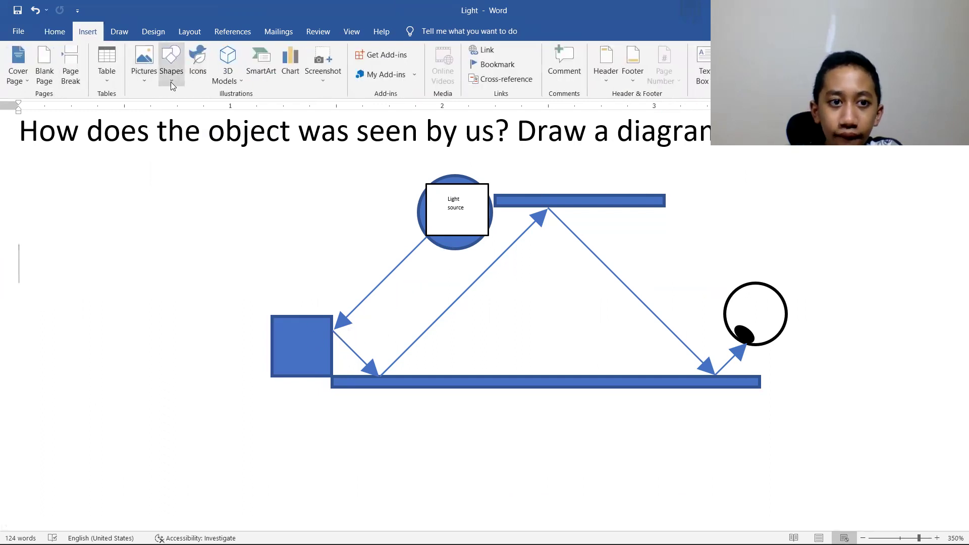
{"action": "left_click", "coordinate": [171, 82]}
{"action": "left_click", "coordinate": [201, 108]}
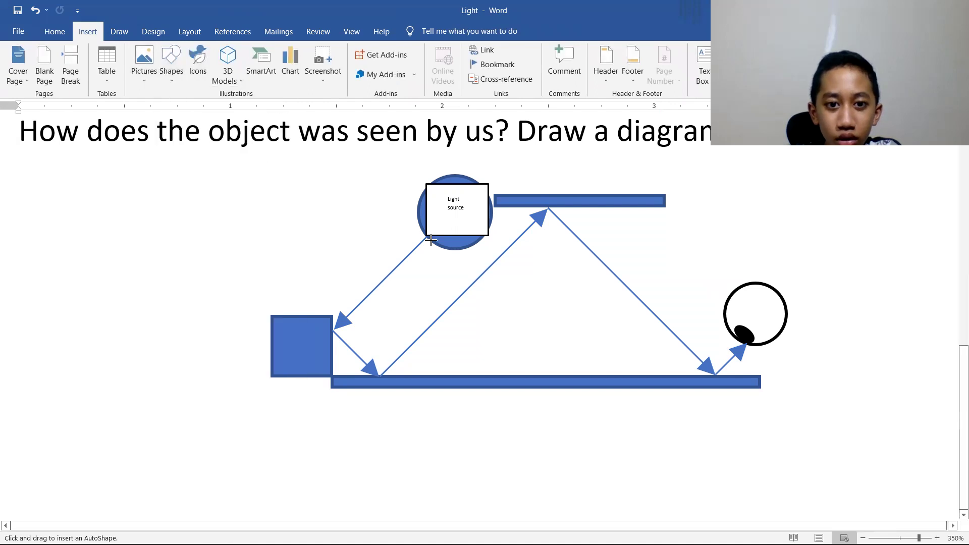
{"action": "left_click_drag", "start_coordinate": [427, 236], "coordinate": [374, 261]}
{"action": "key", "text": "ctrl+z"}
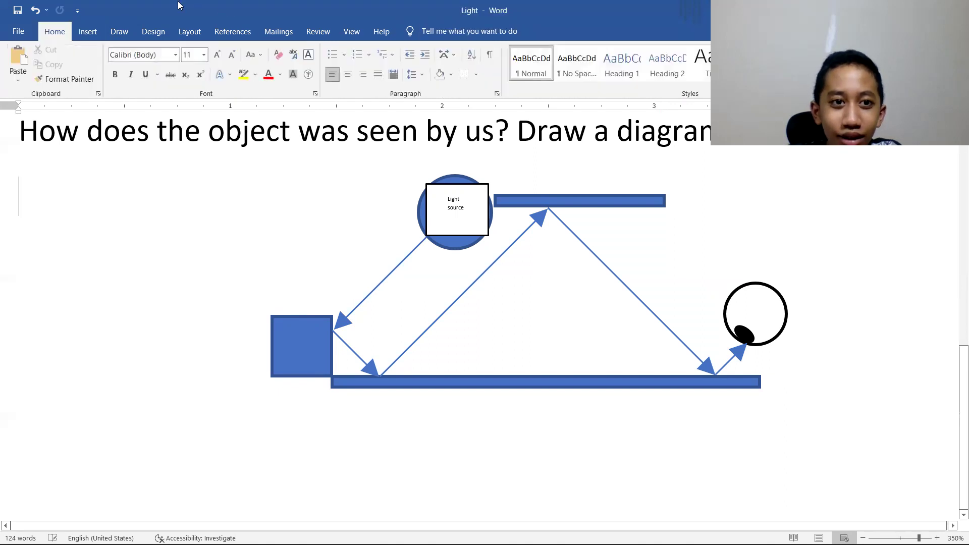
- Draw a second arrow just above the first ray, from the light source to the blue square's upper right corner
{"action": "left_click", "coordinate": [93, 36]}
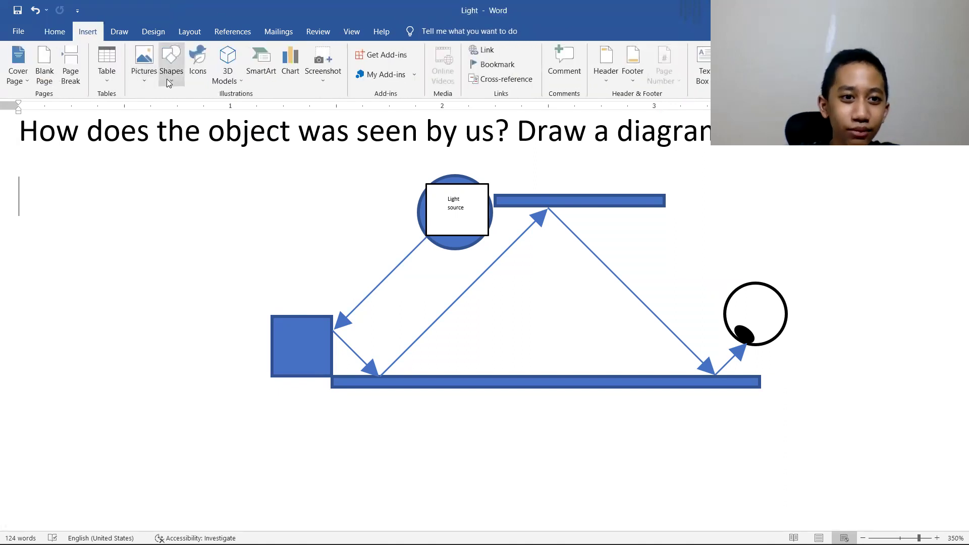
{"action": "left_click", "coordinate": [171, 70]}
{"action": "left_click", "coordinate": [213, 100]}
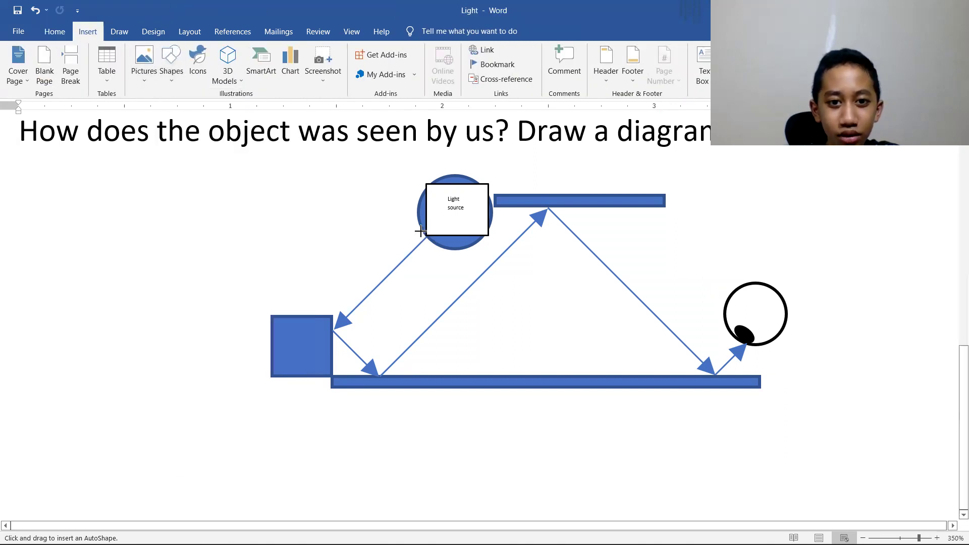
{"action": "left_click_drag", "start_coordinate": [421, 230], "coordinate": [334, 322]}
{"action": "left_click", "coordinate": [537, 361]}
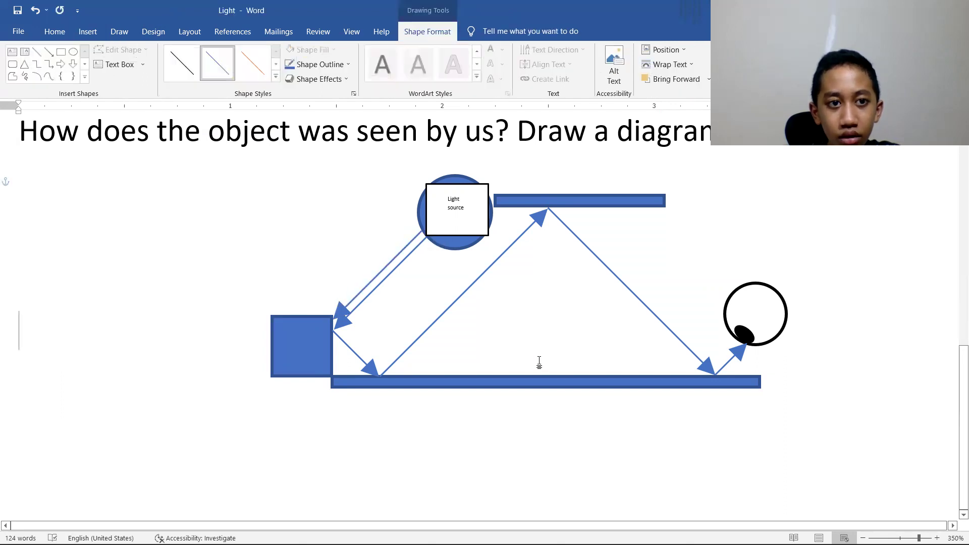
- Try to draw a second reflected arrow from the square to the long bar, then undo the added upper ray
{"action": "left_click", "coordinate": [88, 34]}
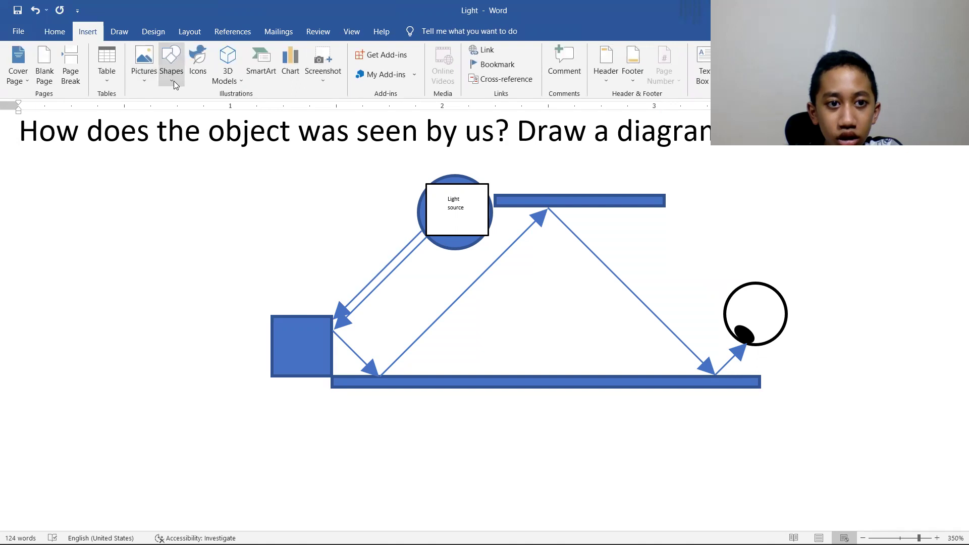
{"action": "left_click", "coordinate": [172, 76]}
{"action": "left_click", "coordinate": [202, 107]}
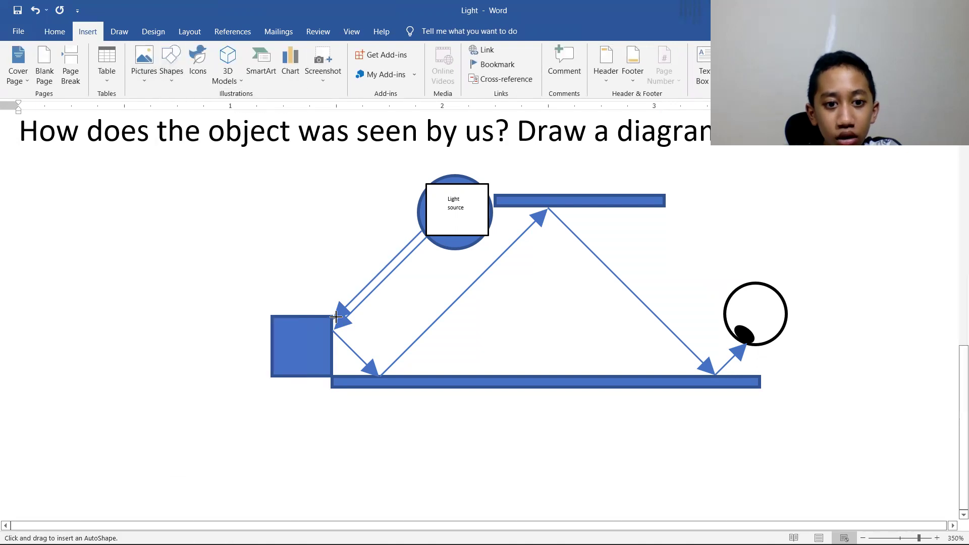
{"action": "left_click_drag", "start_coordinate": [333, 320], "coordinate": [390, 386]}
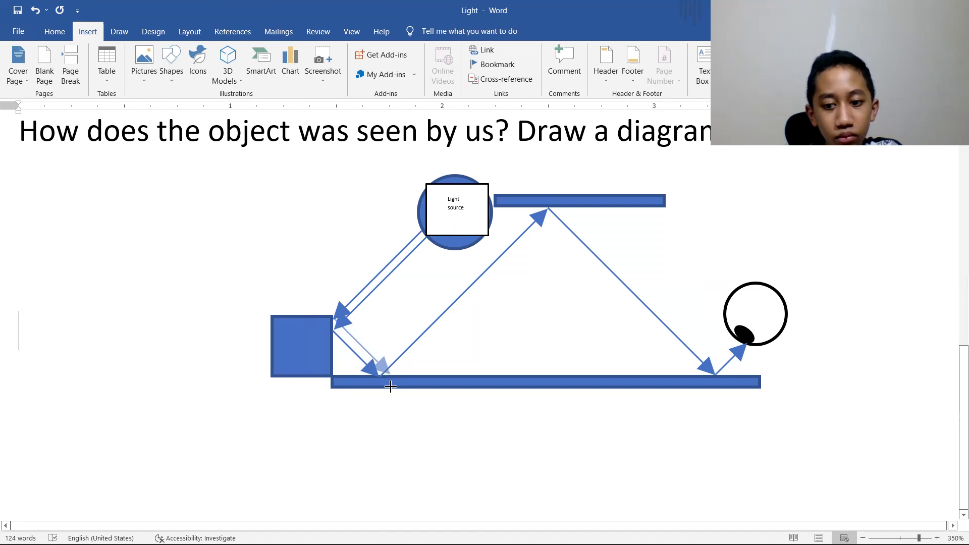
{"action": "key", "text": "Escape"}
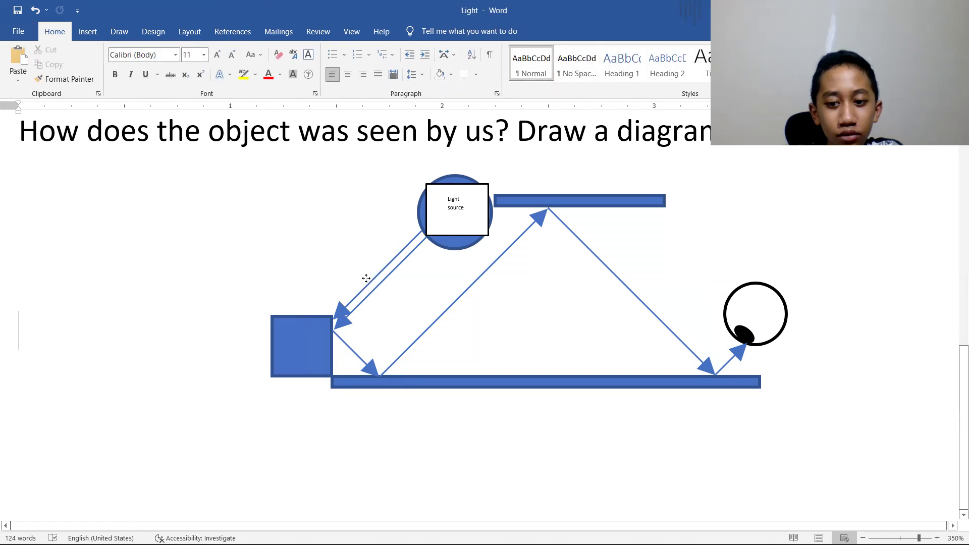
{"action": "key", "text": "ctrl+z"}
- Redraw the parallel arrow above the first ray and adjust it to run from the light source's edge to the square's upper right corner
{"action": "left_click", "coordinate": [82, 23]}
{"action": "left_click", "coordinate": [172, 82]}
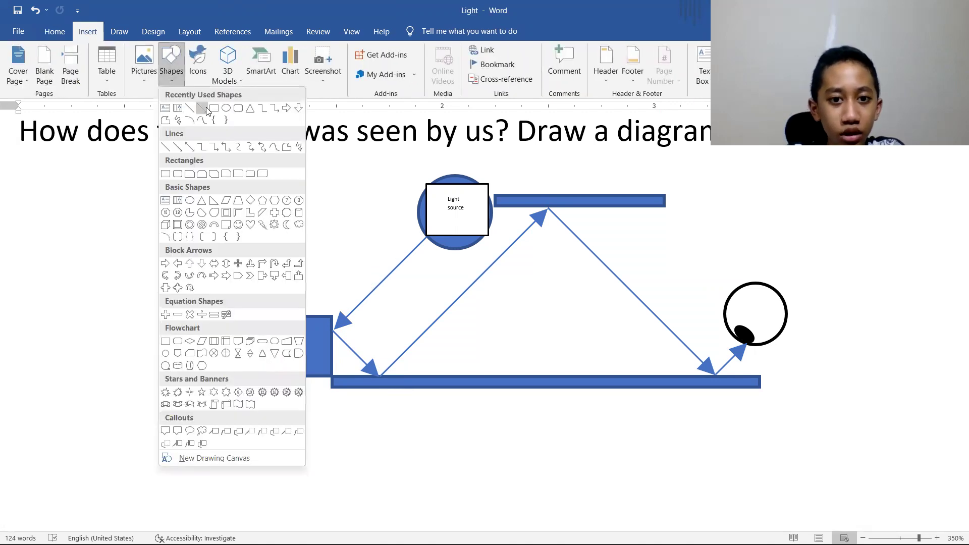
{"action": "left_click", "coordinate": [206, 107]}
{"action": "left_click_drag", "start_coordinate": [418, 212], "coordinate": [312, 318]}
{"action": "left_click_drag", "start_coordinate": [377, 253], "coordinate": [399, 251]}
{"action": "left_click_drag", "start_coordinate": [438, 211], "coordinate": [424, 229]}
{"action": "left_click", "coordinate": [277, 152]}
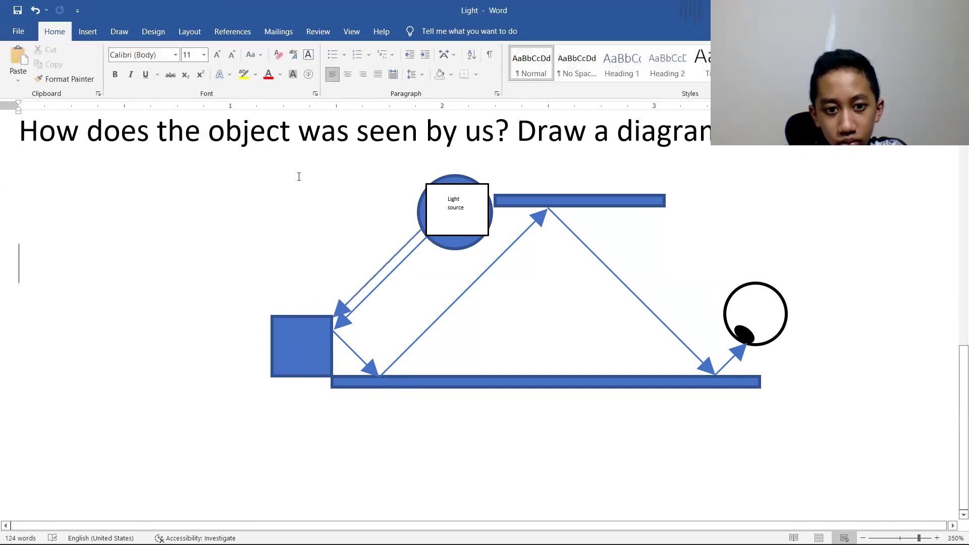
- Draw an arrow from the square's upper right corner diagonally down to the long bar, parallel to the existing reflected arrow
{"action": "left_click", "coordinate": [87, 33]}
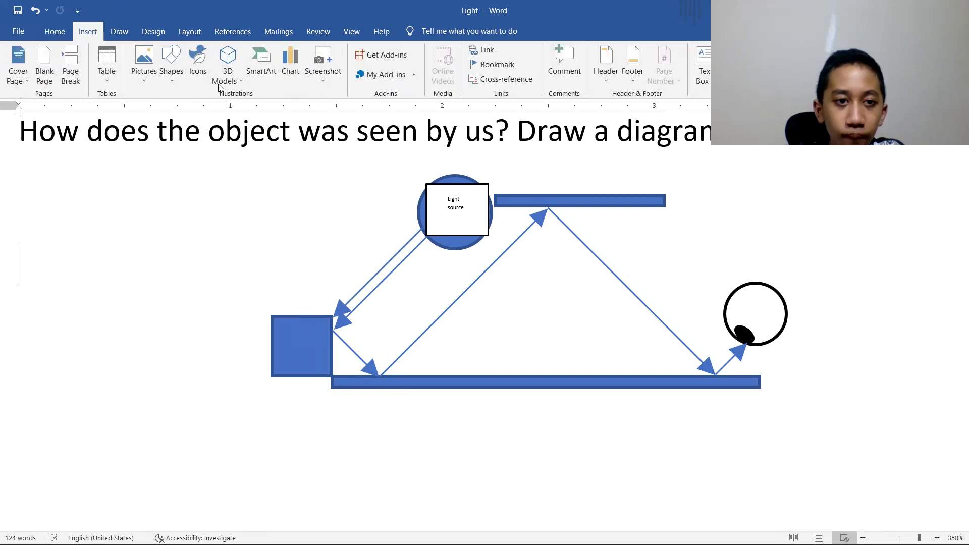
{"action": "left_click", "coordinate": [170, 65]}
{"action": "left_click", "coordinate": [205, 109]}
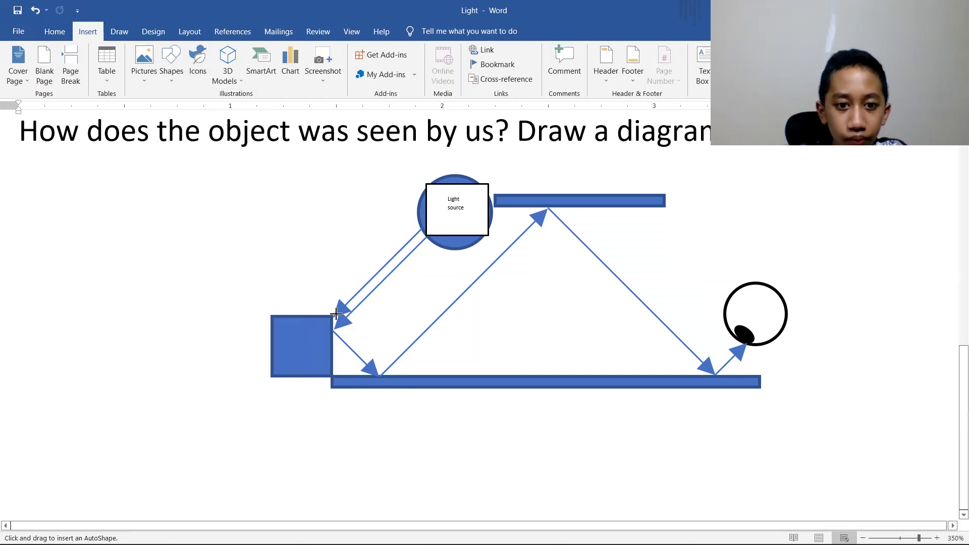
{"action": "left_click_drag", "start_coordinate": [331, 316], "coordinate": [393, 380]}
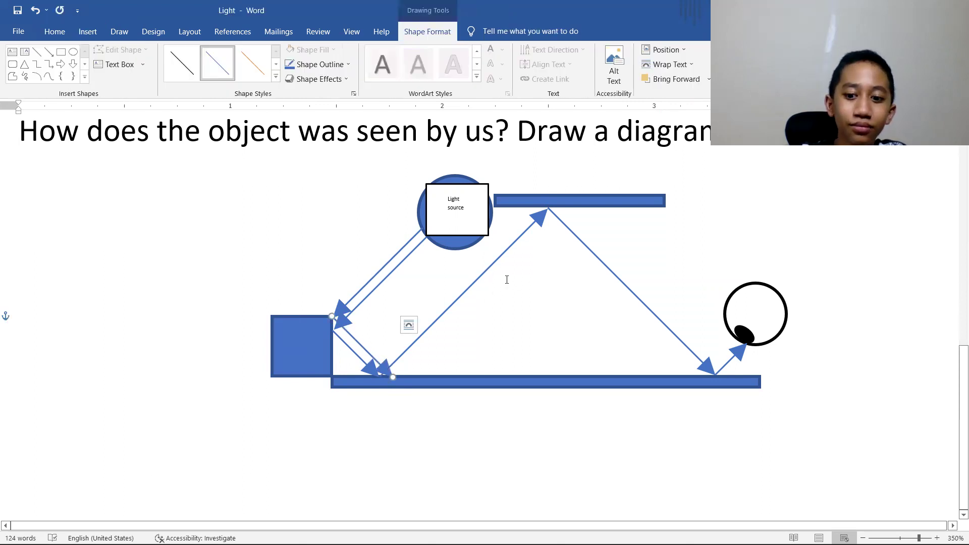
- Delete the added reflected arrow and the upper parallel ray from the light source
{"action": "key", "text": "Delete"}
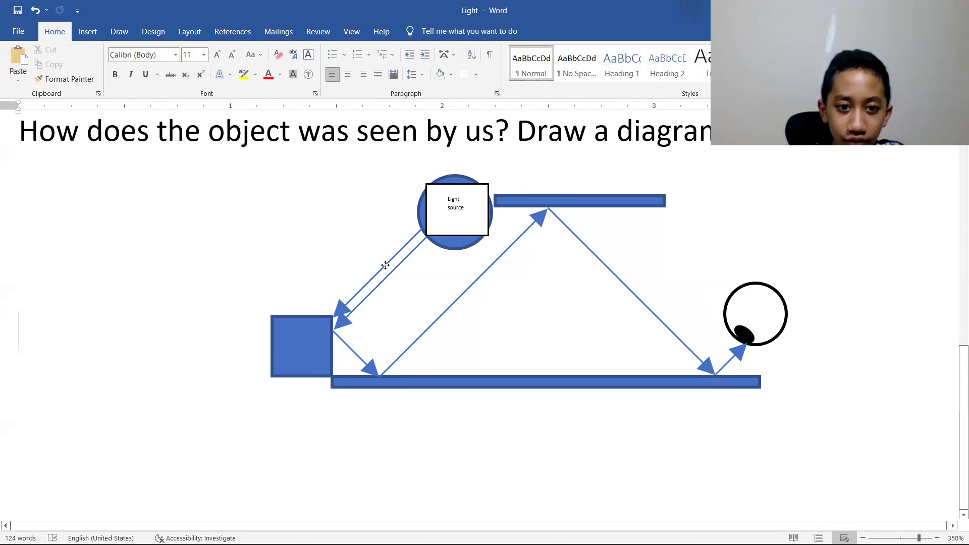
{"action": "left_click_drag", "start_coordinate": [385, 265], "coordinate": [317, 238]}
{"action": "key", "text": "Delete"}
- Draw a second arrow parallel to and just below the first ray, from the light source to the square's right edge
{"action": "left_click", "coordinate": [88, 31]}
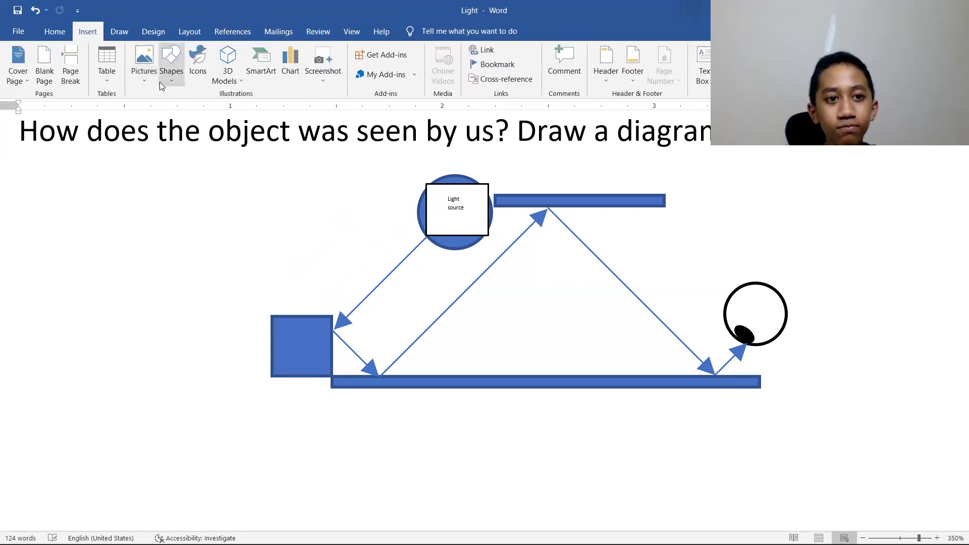
{"action": "left_click", "coordinate": [161, 80]}
{"action": "left_click", "coordinate": [201, 120]}
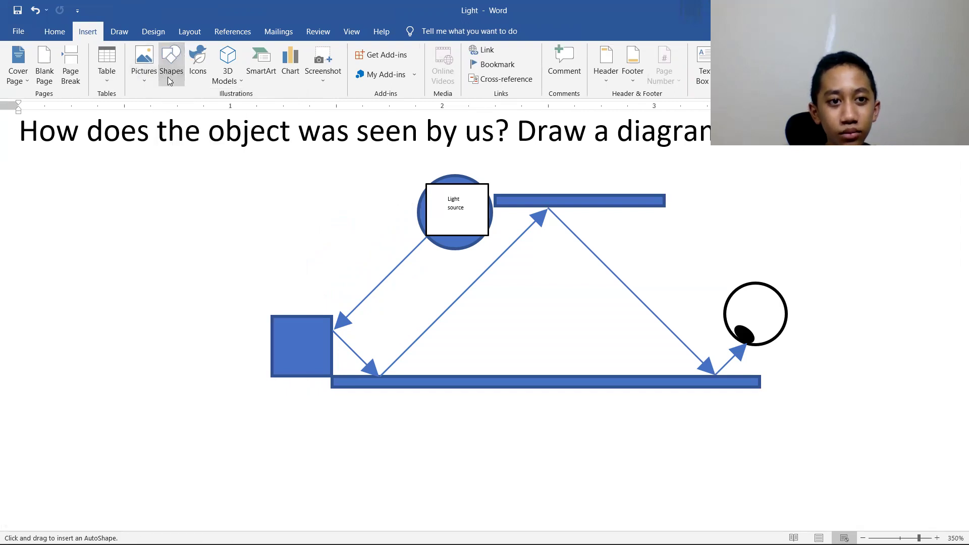
{"action": "left_click", "coordinate": [171, 66]}
{"action": "left_click", "coordinate": [202, 111]}
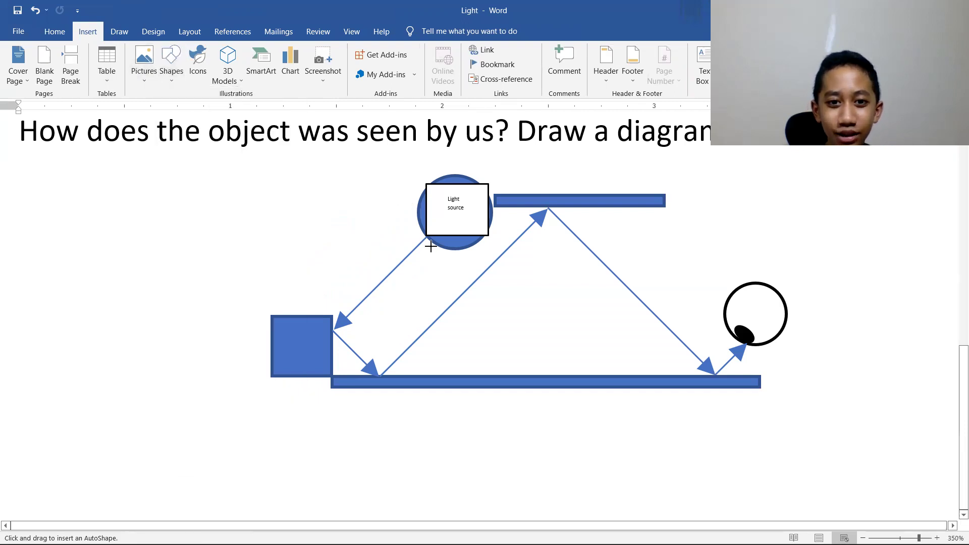
{"action": "left_click_drag", "start_coordinate": [435, 244], "coordinate": [327, 347]}
{"action": "left_click", "coordinate": [531, 337]}
- Draw a horizontal arrow from the square's right edge, at the second ray's tip, across to the eye's pupil
{"action": "left_click", "coordinate": [89, 31]}
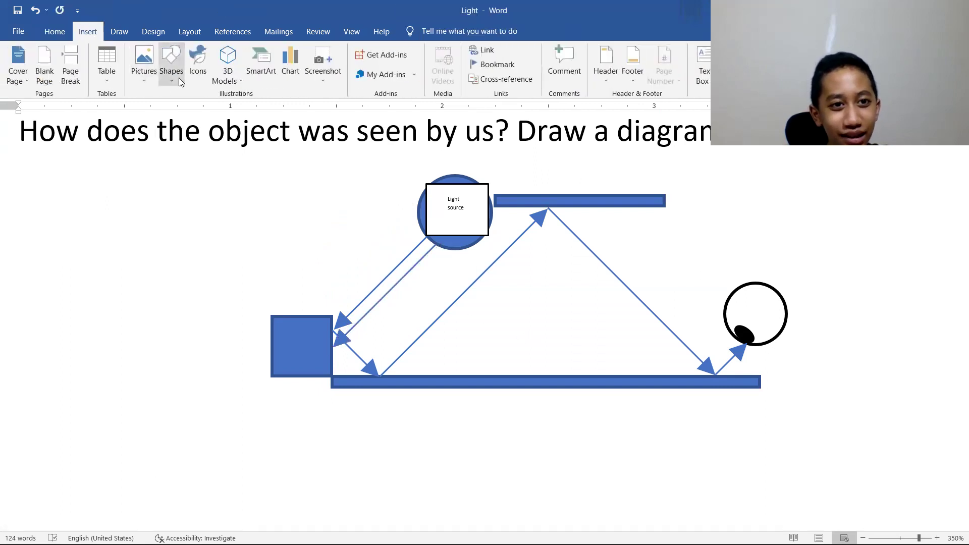
{"action": "left_click", "coordinate": [171, 66]}
{"action": "left_click", "coordinate": [202, 109]}
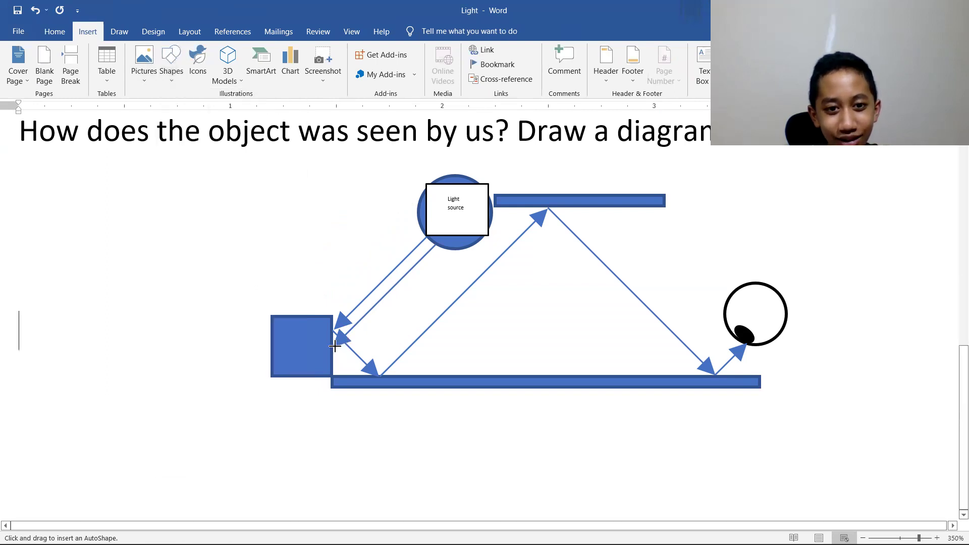
{"action": "left_click_drag", "start_coordinate": [341, 346], "coordinate": [747, 340]}
{"action": "left_click", "coordinate": [428, 288]}
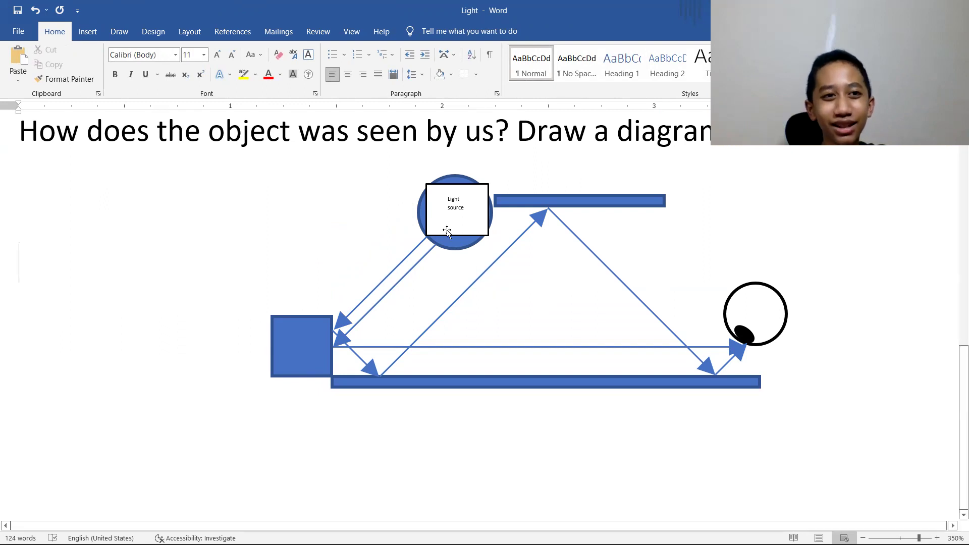
- Draw an arrow from the light source's lower right edge diagonally down to the long bar
{"action": "left_click", "coordinate": [85, 32]}
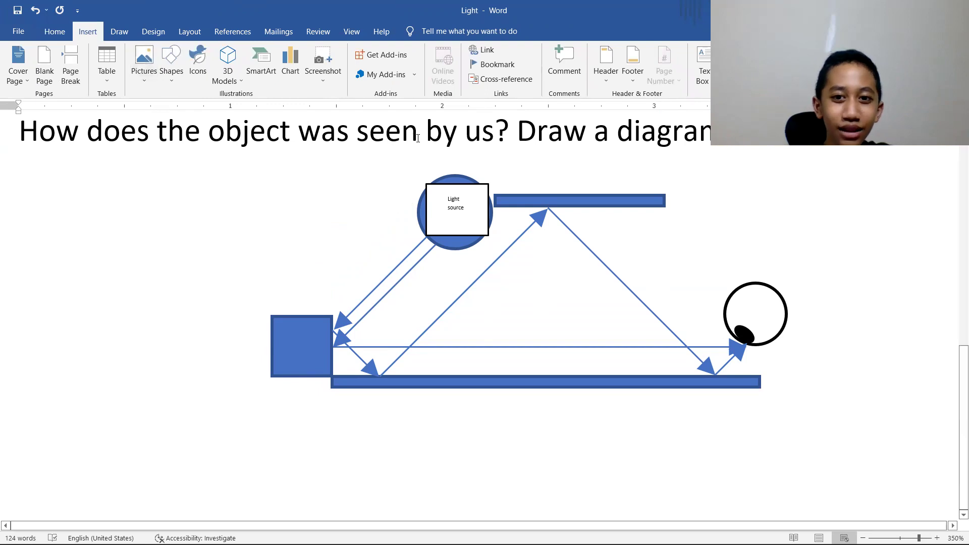
{"action": "left_click", "coordinate": [178, 85]}
{"action": "left_click", "coordinate": [187, 149]}
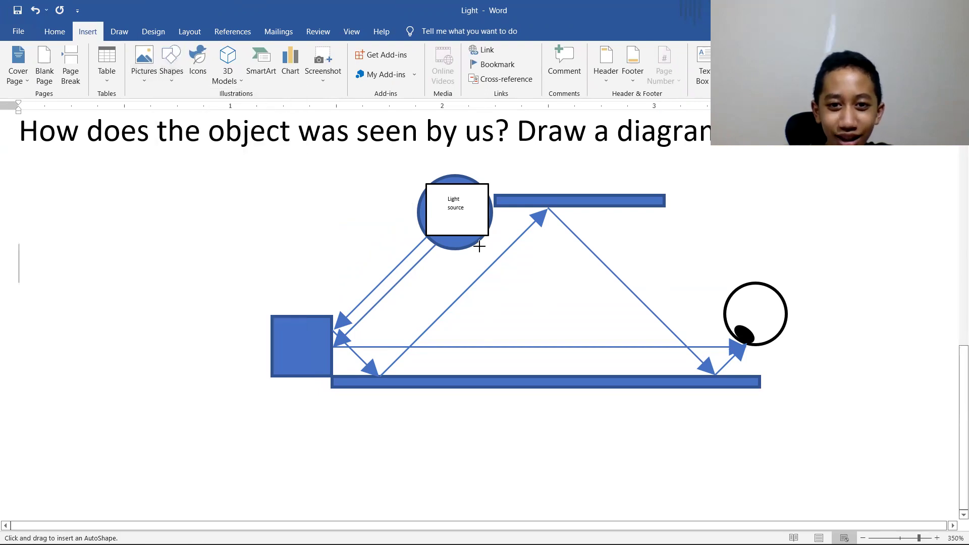
{"action": "left_click_drag", "start_coordinate": [478, 244], "coordinate": [607, 410]}
- Draw a parallel arrow from the light source's right edge down toward the long bar, ending between the two existing arrowheads there
{"action": "left_click", "coordinate": [84, 33]}
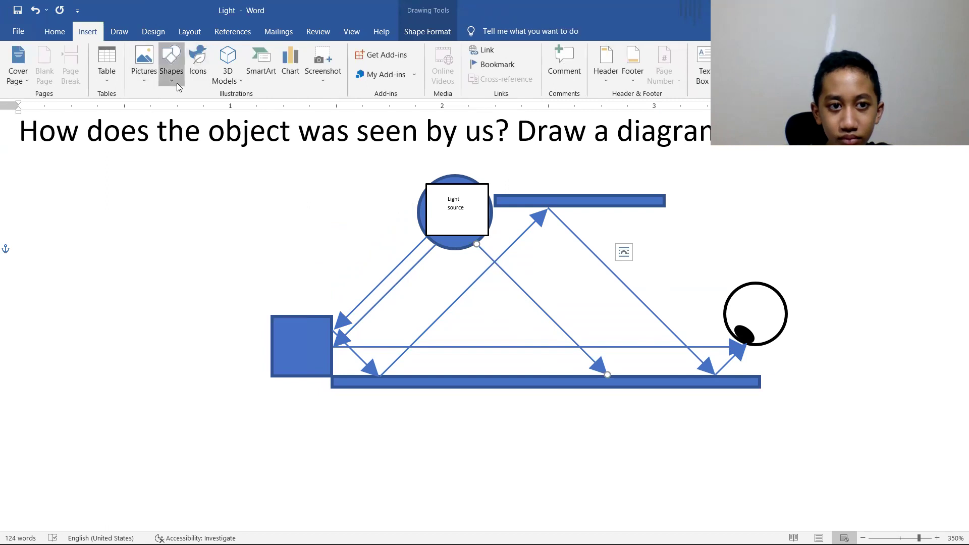
{"action": "left_click", "coordinate": [177, 83]}
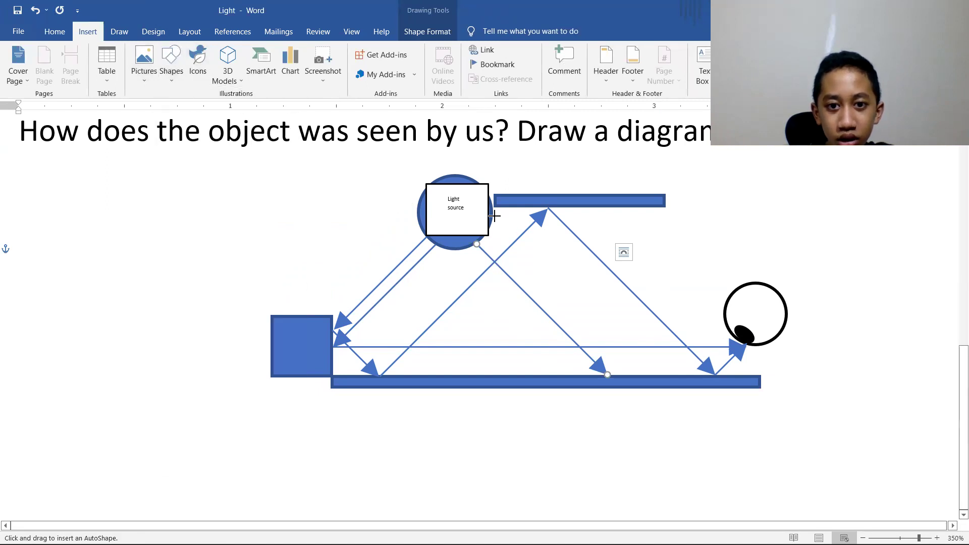
{"action": "left_click_drag", "start_coordinate": [496, 218], "coordinate": [668, 374]}
{"action": "left_click", "coordinate": [486, 336]}
- Draw a reflected arrow from the tip of the ray leaving the light source's right edge, diagonally up past the eye
{"action": "left_click", "coordinate": [88, 32]}
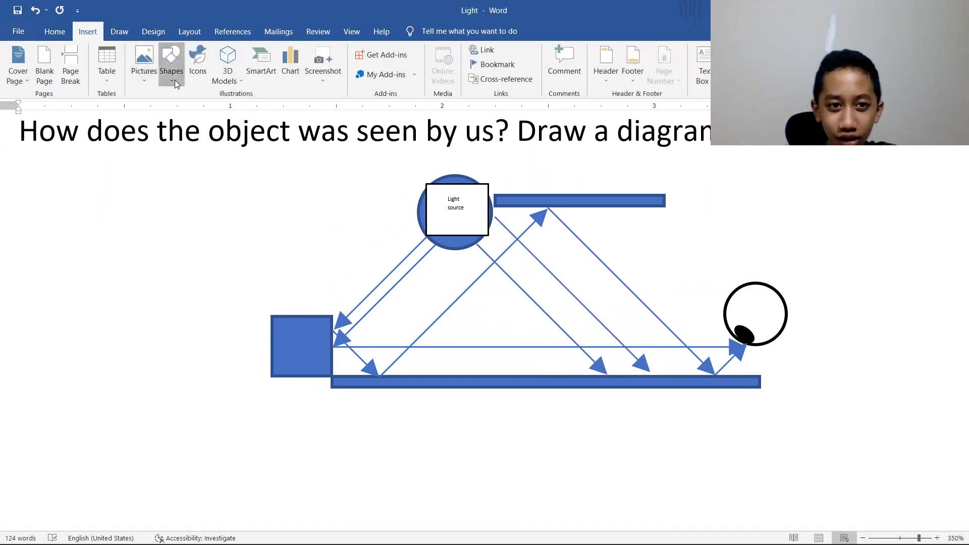
{"action": "left_click", "coordinate": [175, 80]}
{"action": "left_click", "coordinate": [201, 108]}
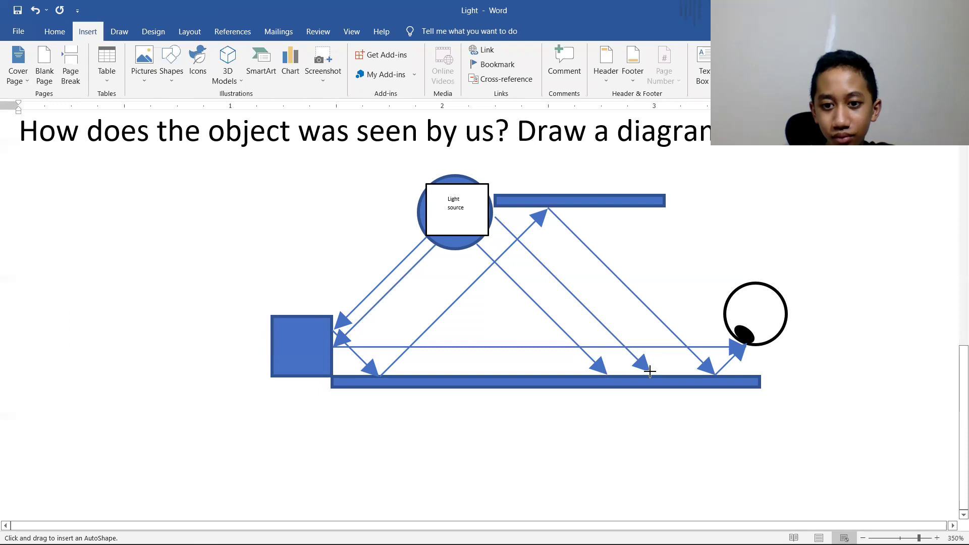
{"action": "left_click_drag", "start_coordinate": [651, 372], "coordinate": [749, 278]}
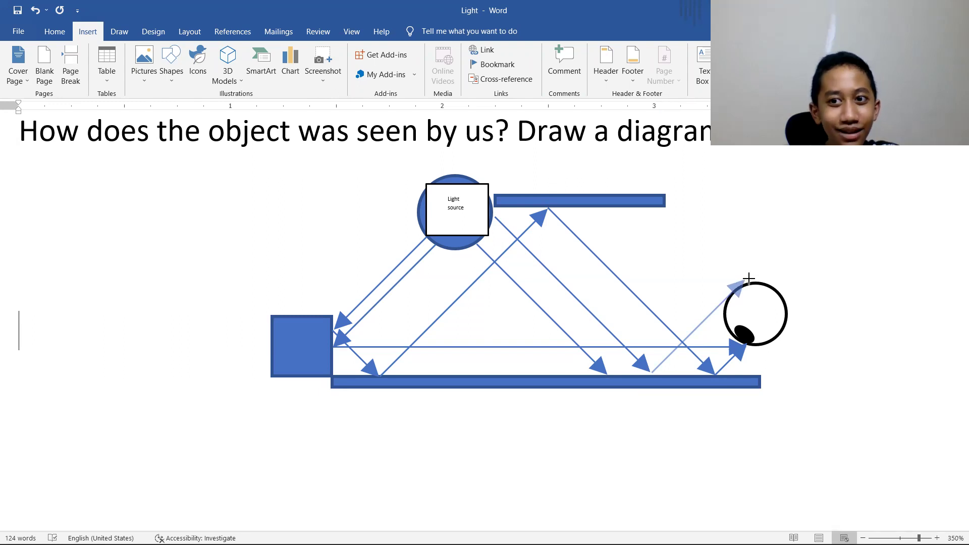
{"action": "left_click_drag", "start_coordinate": [749, 278], "coordinate": [766, 253]}
{"action": "left_click", "coordinate": [945, 266]}
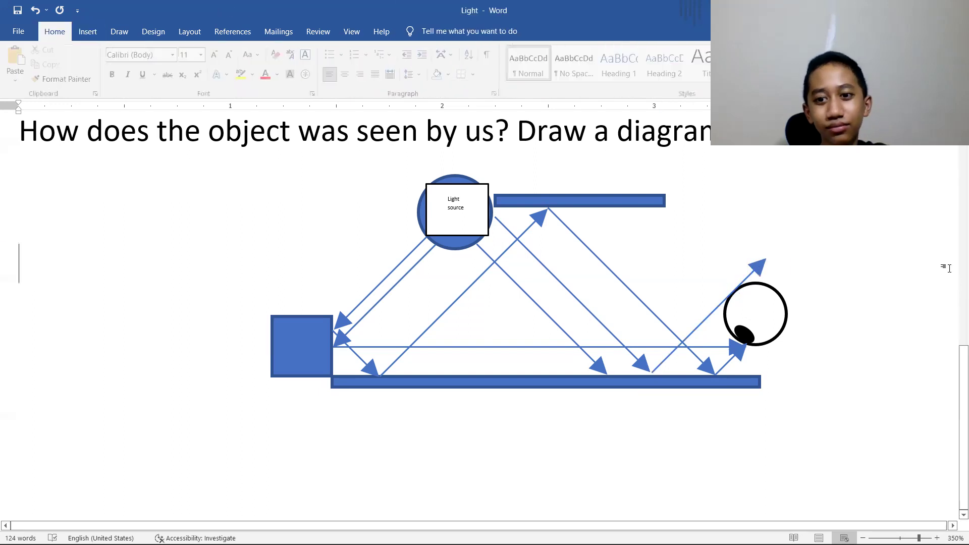
- Draw another reflected arrow, parallel to the one passing the eye, from the tip of the light source's lower right ray diagonally upward
{"action": "left_click", "coordinate": [87, 31]}
{"action": "left_click", "coordinate": [181, 80]}
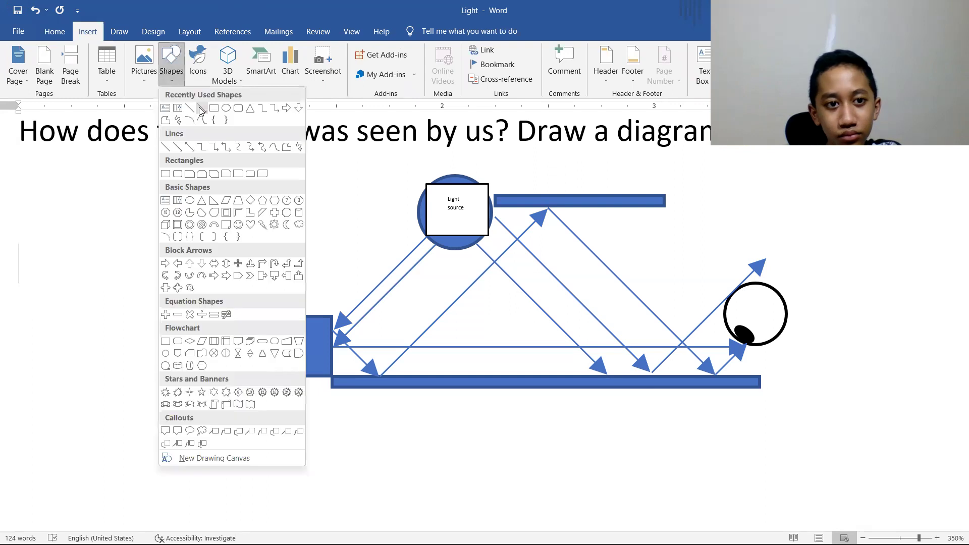
{"action": "left_click", "coordinate": [213, 101]}
{"action": "left_click_drag", "start_coordinate": [606, 375], "coordinate": [798, 213]}
{"action": "left_click", "coordinate": [831, 222]}
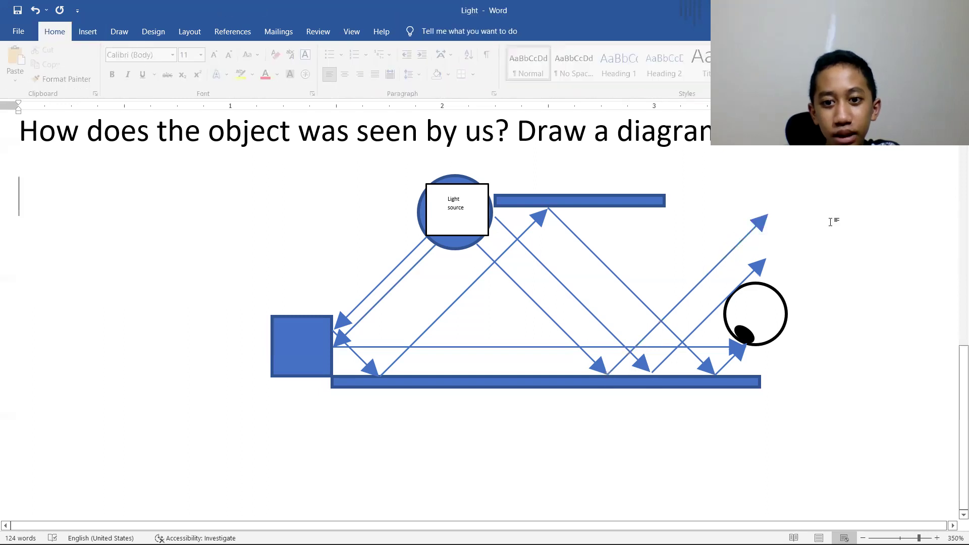